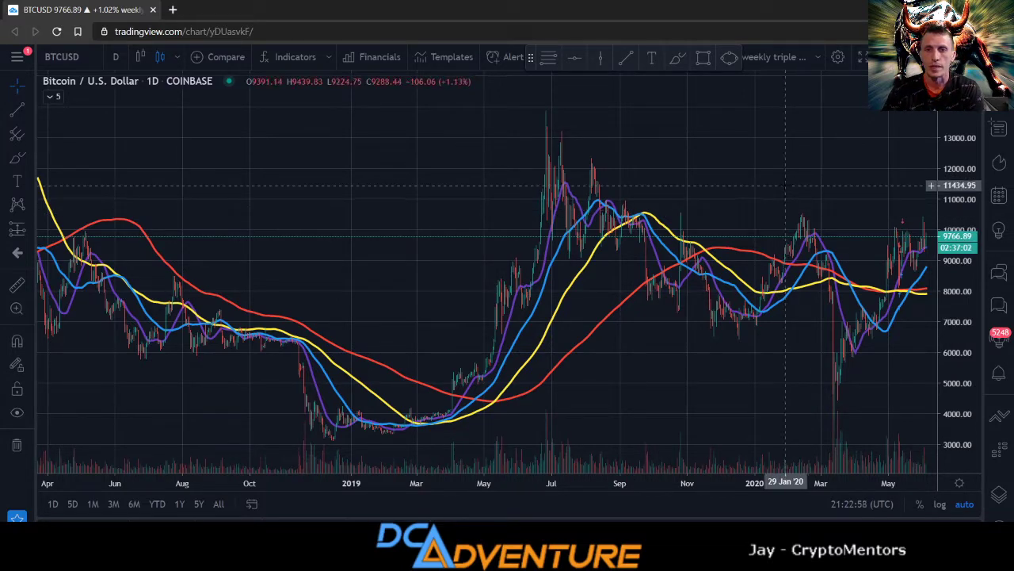
- Switch the BTCUSD chart from daily candles to the 1 month interval and frame the full price history since 2015
{"action": "scroll", "coordinate": [784, 186], "scroll_direction": "right", "scroll_amount": 10}
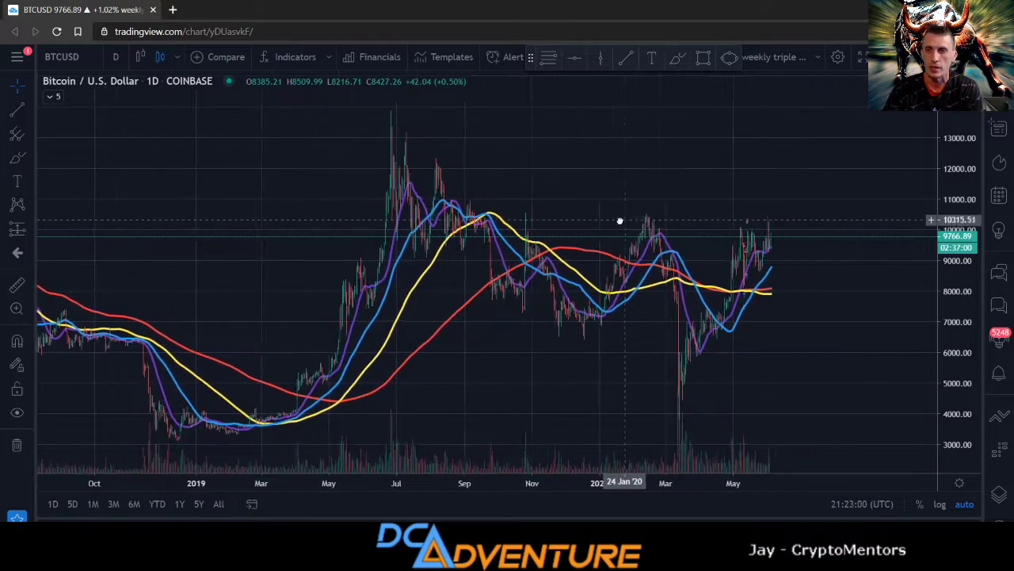
{"action": "scroll", "coordinate": [832, 317], "scroll_direction": "up", "scroll_amount": 2}
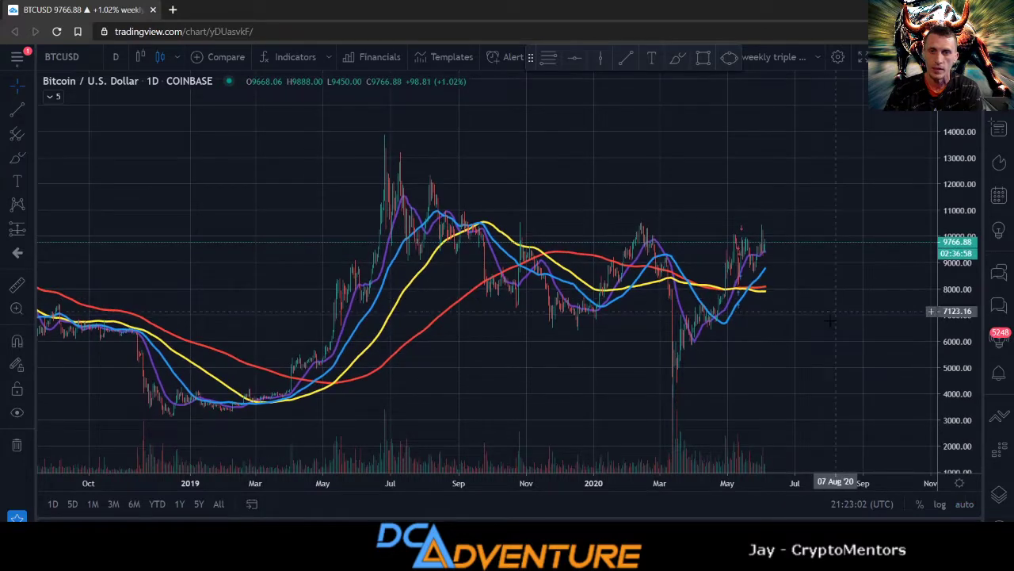
{"action": "scroll", "coordinate": [864, 309], "scroll_direction": "up", "scroll_amount": 3}
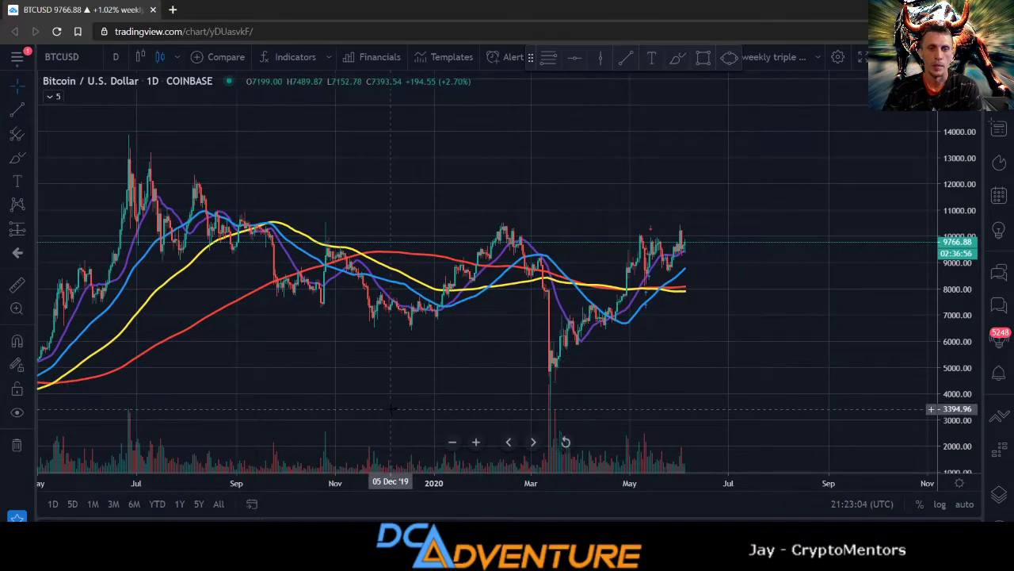
{"action": "scroll", "coordinate": [444, 364], "scroll_direction": "down", "scroll_amount": 2}
{"action": "left_click_drag", "start_coordinate": [470, 372], "coordinate": [503, 372]}
{"action": "left_click", "coordinate": [115, 56]}
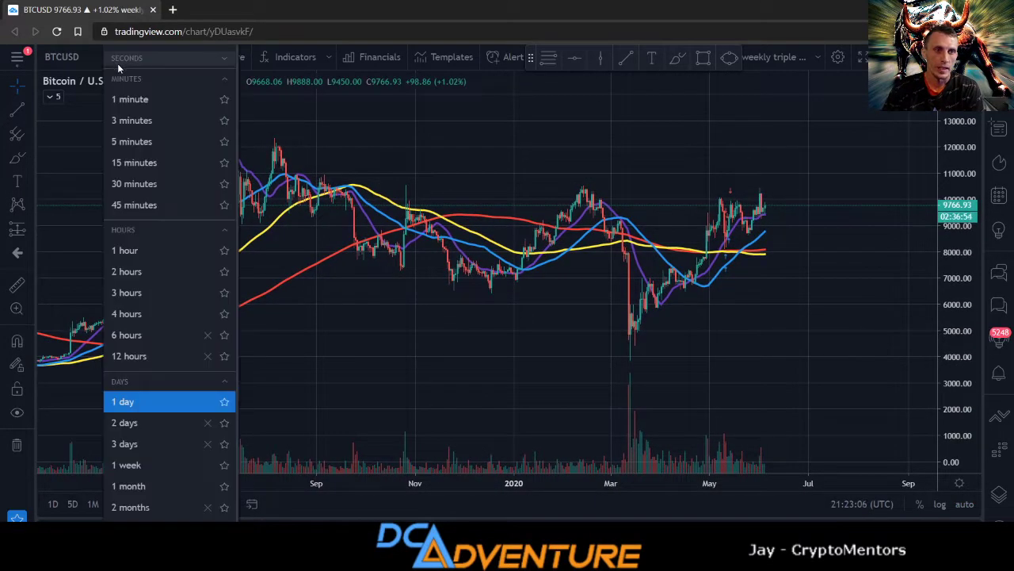
{"action": "left_click", "coordinate": [155, 486]}
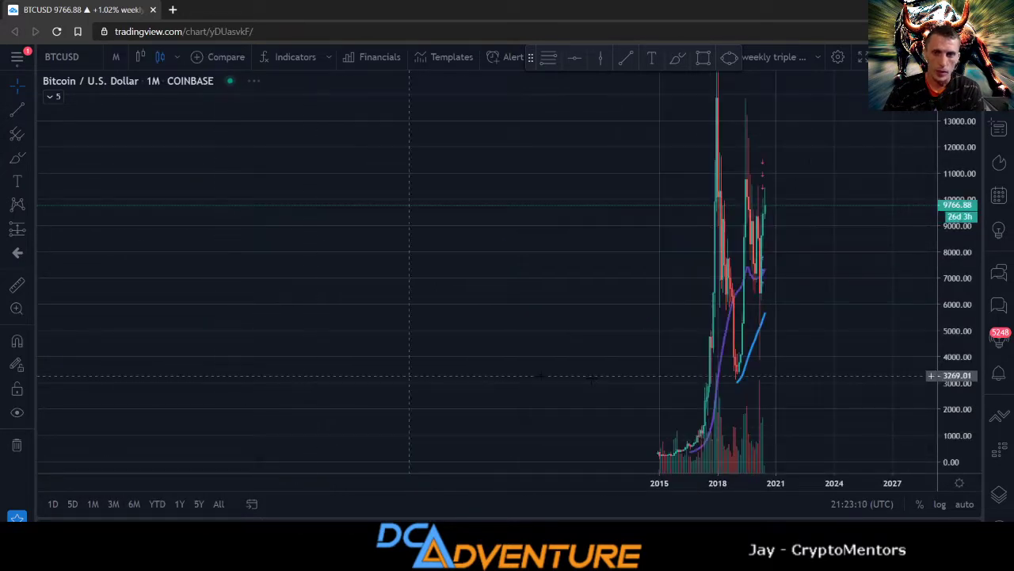
{"action": "scroll", "coordinate": [589, 379], "scroll_direction": "up", "scroll_amount": 5}
{"action": "left_click_drag", "start_coordinate": [317, 349], "coordinate": [945, 305]}
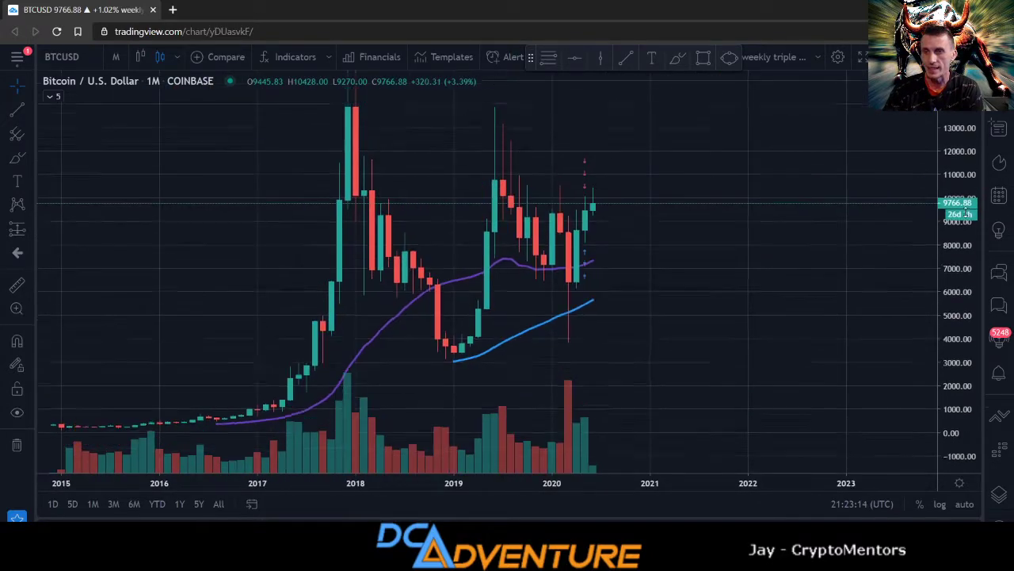
{"action": "scroll", "coordinate": [944, 305], "scroll_direction": "up", "scroll_amount": 3}
{"action": "left_click_drag", "start_coordinate": [499, 340], "coordinate": [630, 381]}
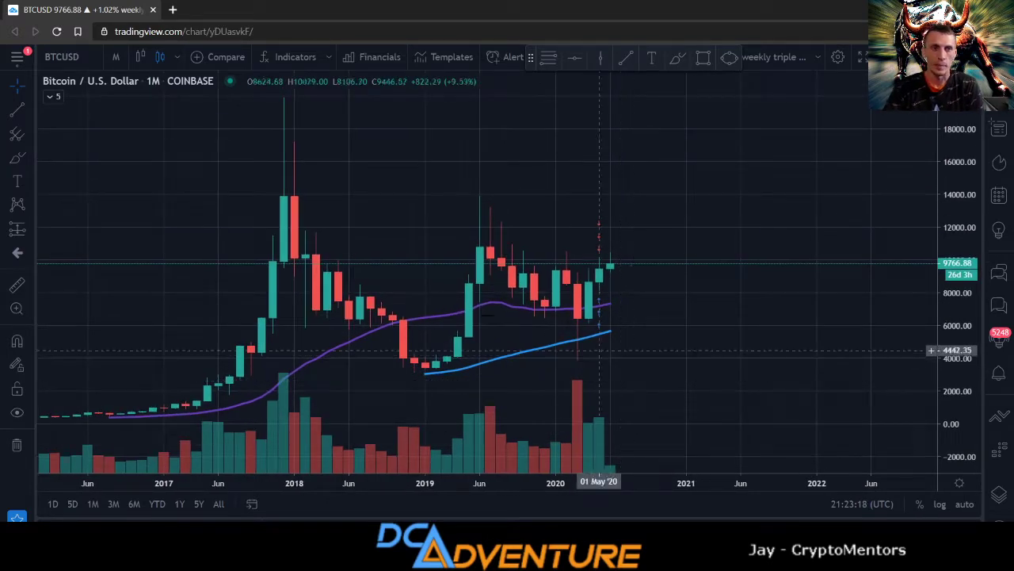
- Remove the volume indicator from the monthly chart and collapse the indicator list
{"action": "left_click", "coordinate": [53, 99]}
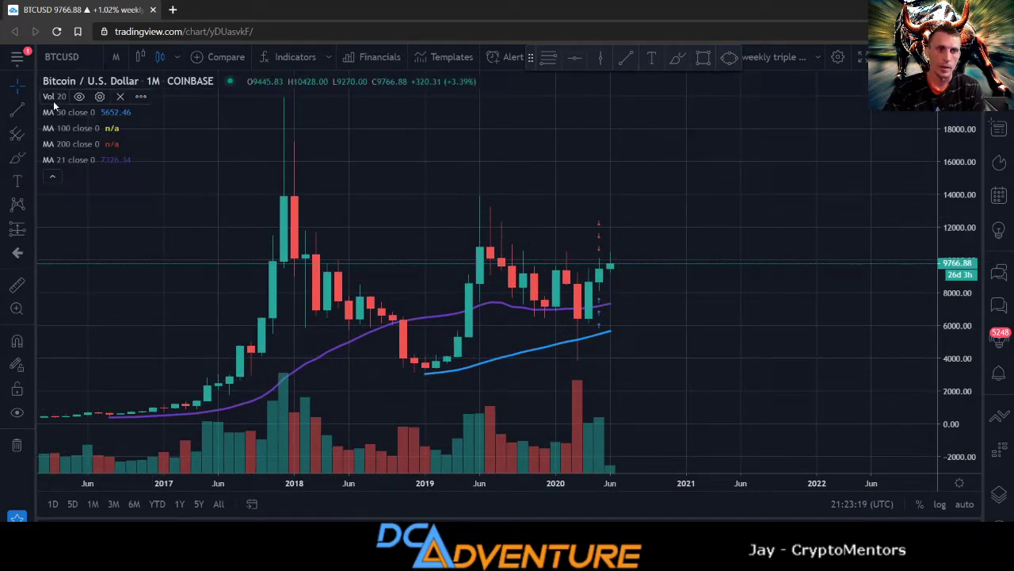
{"action": "left_click", "coordinate": [120, 99]}
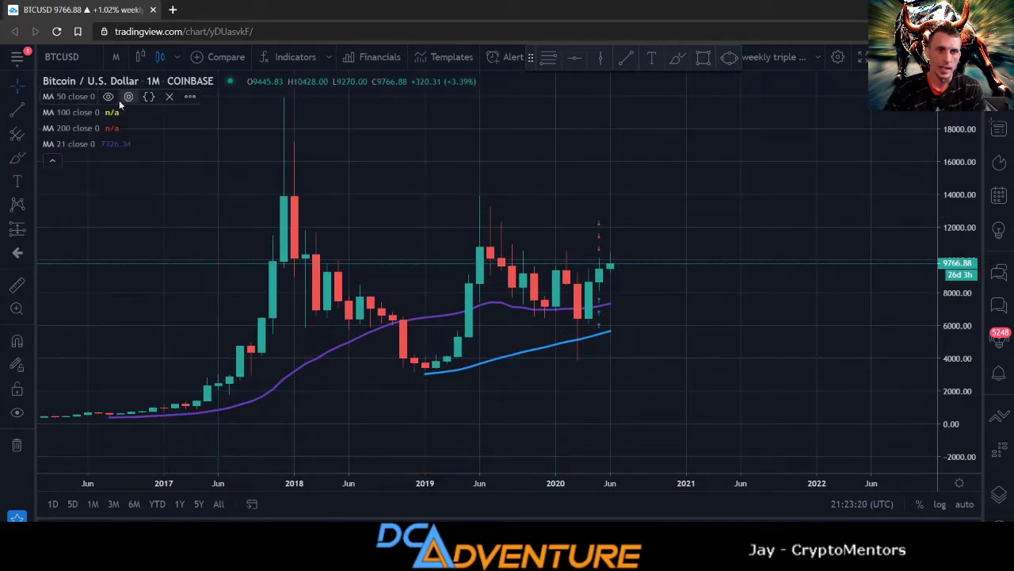
{"action": "left_click", "coordinate": [52, 159]}
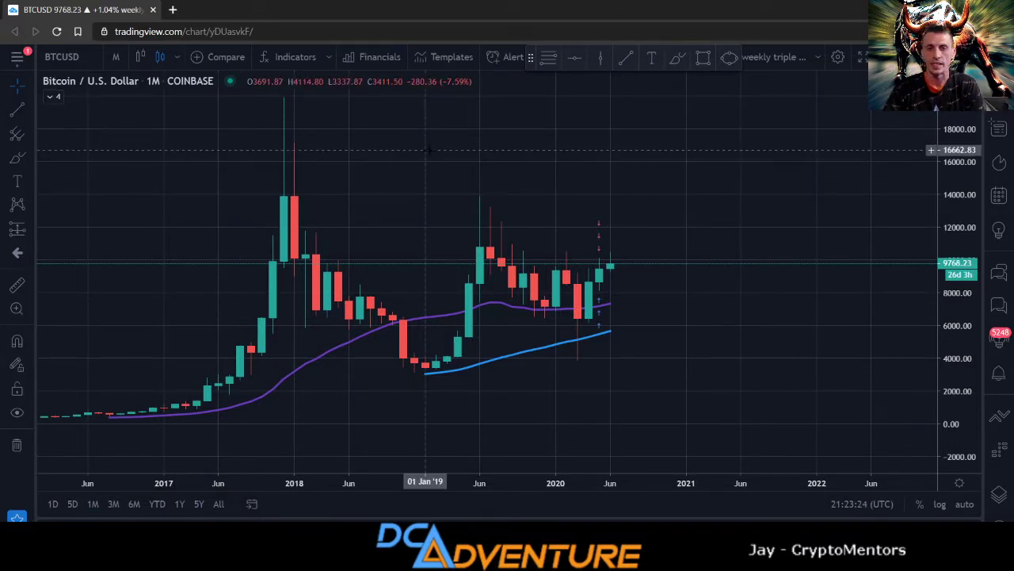
- Draw a descending trend line across the highs from about 20,442 at November 2017 to about 2,799 at November 2021
{"action": "left_click", "coordinate": [626, 59]}
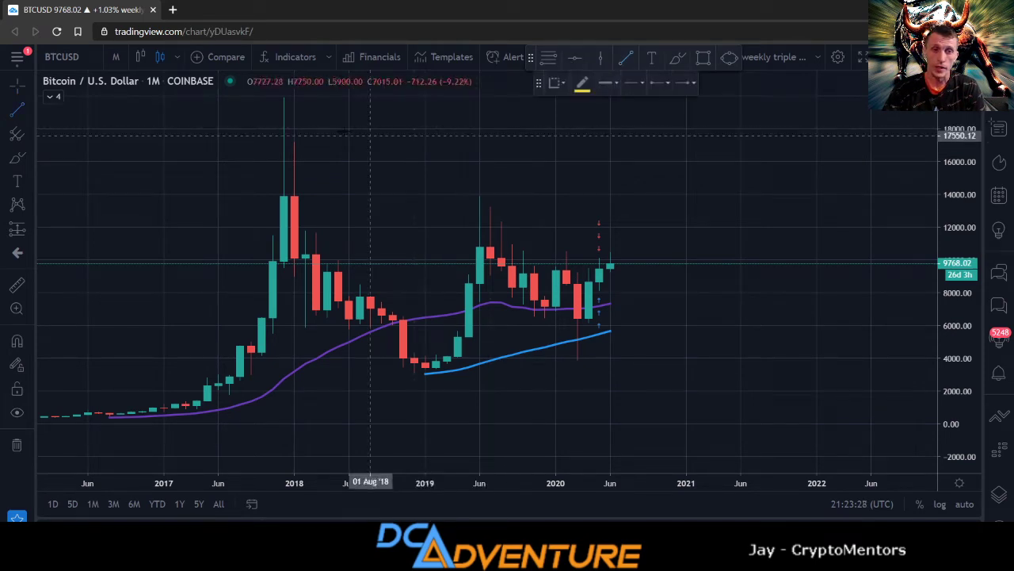
{"action": "double_click", "coordinate": [959, 202]}
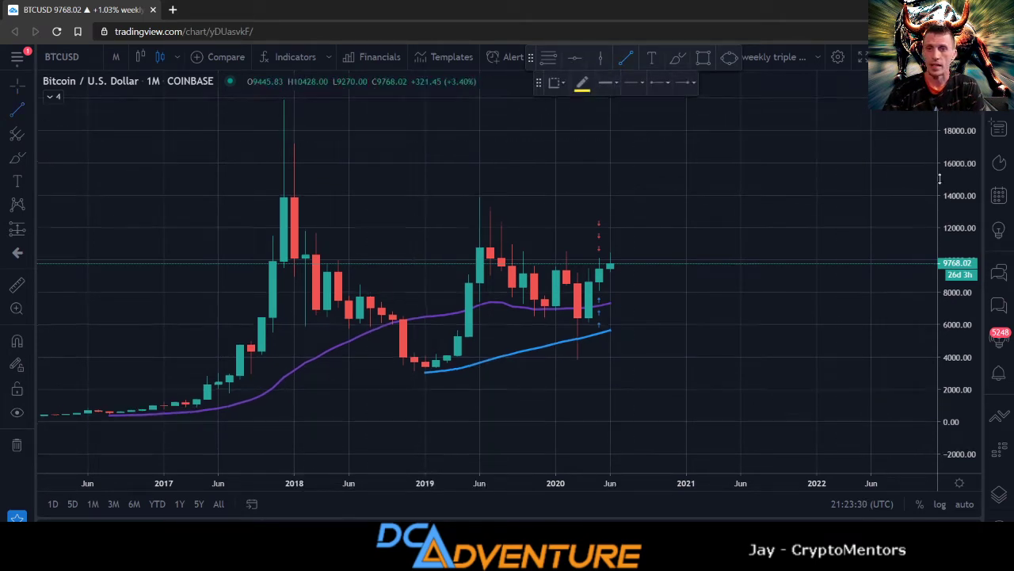
{"action": "left_click", "coordinate": [273, 124]}
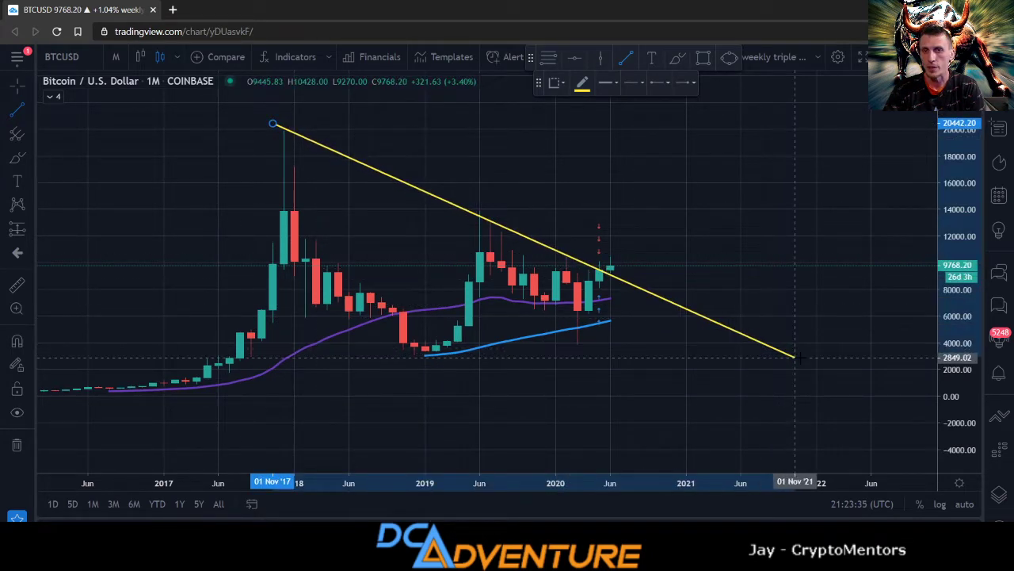
{"action": "left_click", "coordinate": [795, 359]}
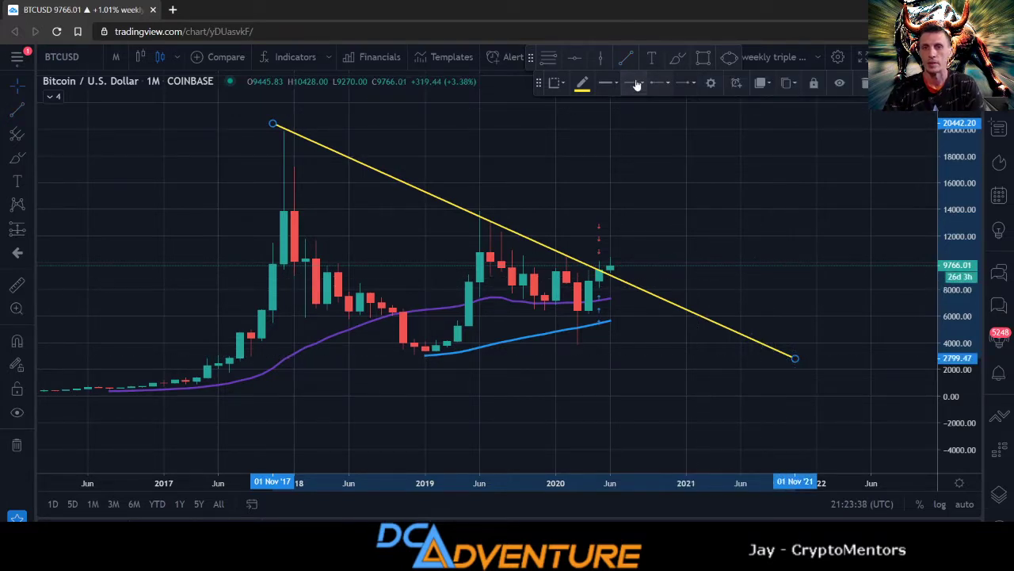
- Draw an ascending trend line under the lows from about 668 at February 2017 to about 5,624 at November 2021
{"action": "left_click", "coordinate": [575, 57]}
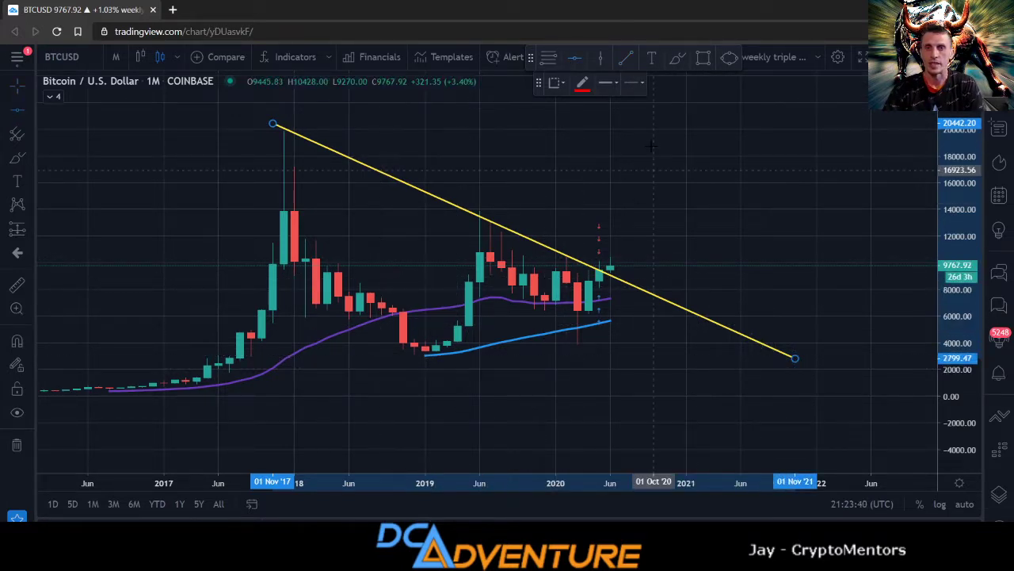
{"action": "left_click", "coordinate": [626, 59]}
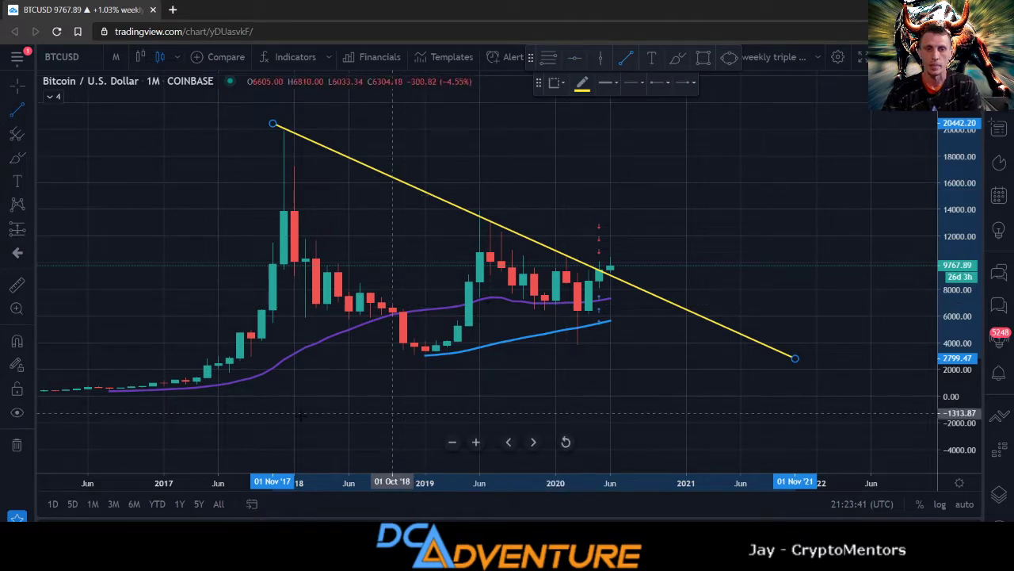
{"action": "left_click", "coordinate": [175, 386]}
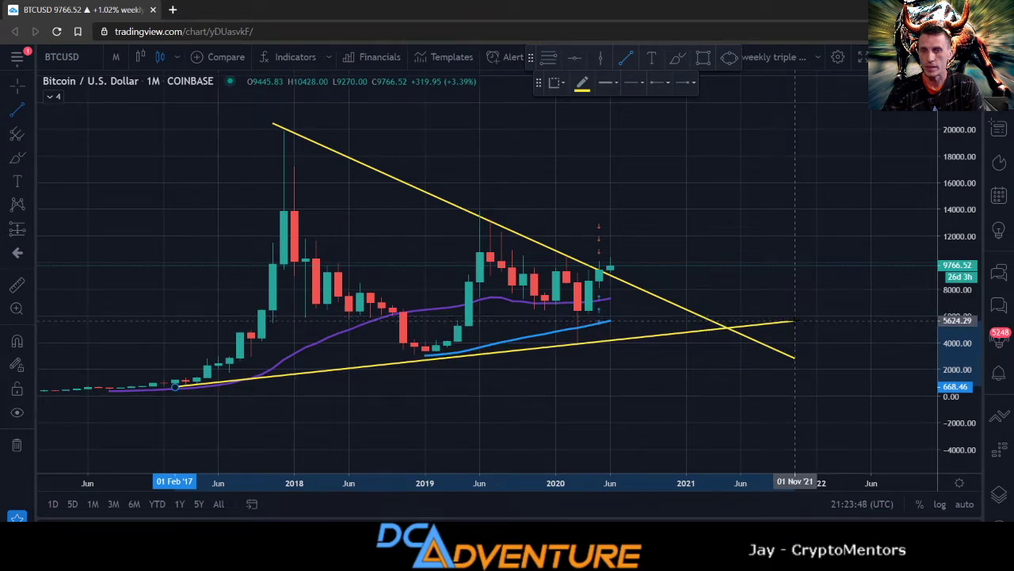
{"action": "left_click", "coordinate": [795, 321]}
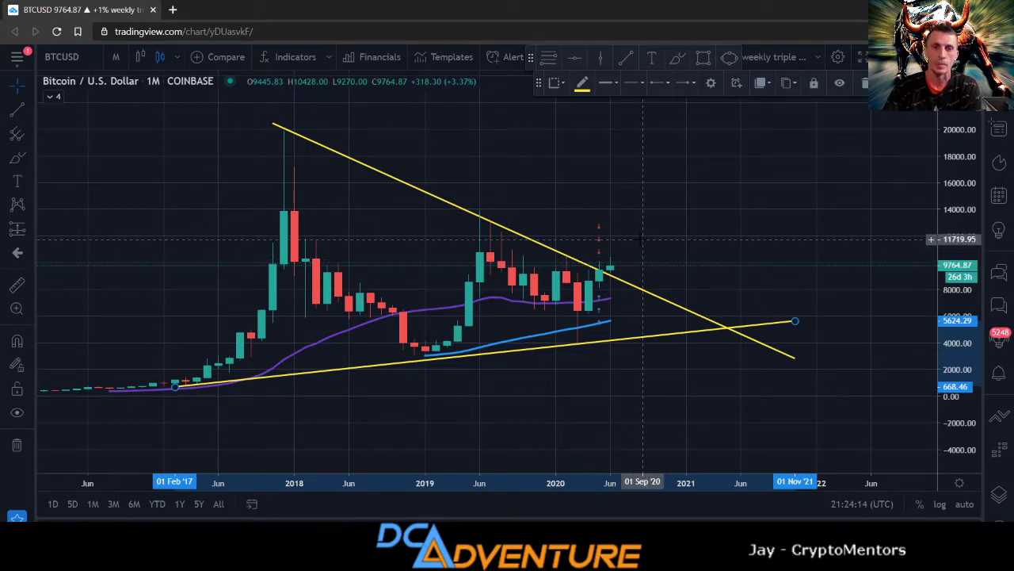
- Examine the latest monthly candles against the descending trend line and the point where both trend lines converge
{"action": "scroll", "coordinate": [642, 238], "scroll_direction": "up", "scroll_amount": 3}
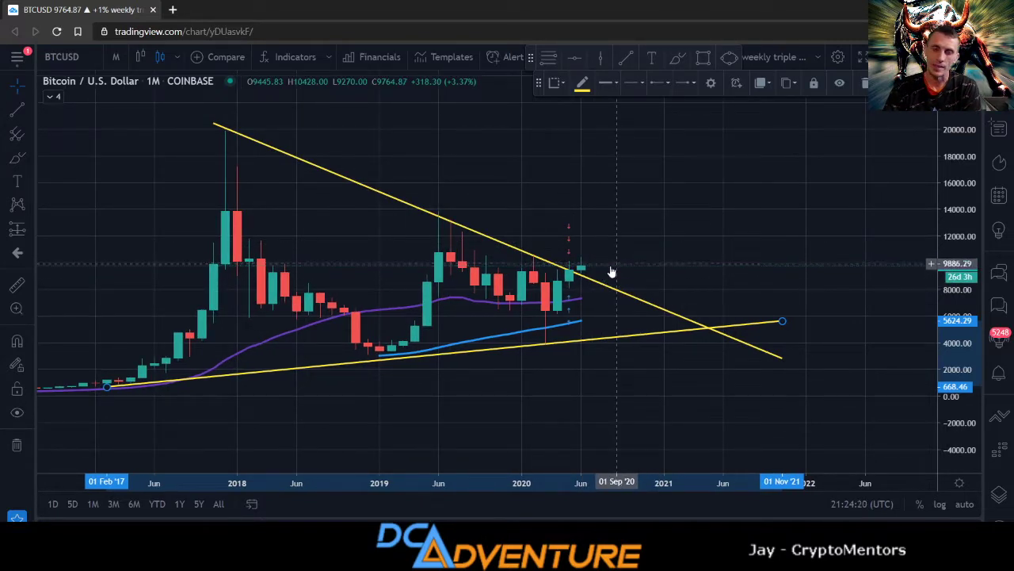
{"action": "scroll", "coordinate": [612, 270], "scroll_direction": "down", "scroll_amount": 1}
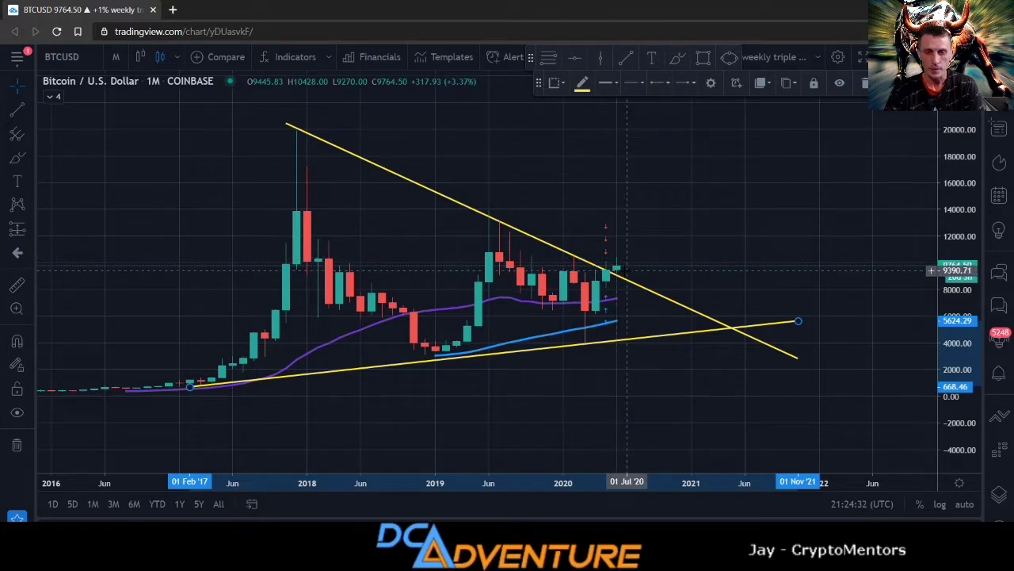
{"action": "scroll", "coordinate": [626, 270], "scroll_direction": "down", "scroll_amount": 1}
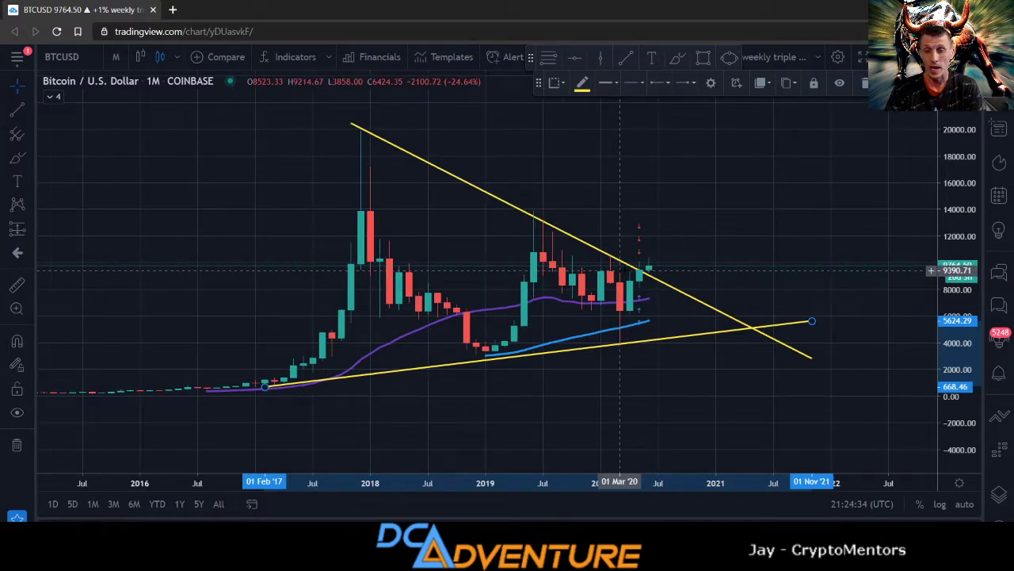
{"action": "scroll", "coordinate": [620, 270], "scroll_direction": "up", "scroll_amount": 3}
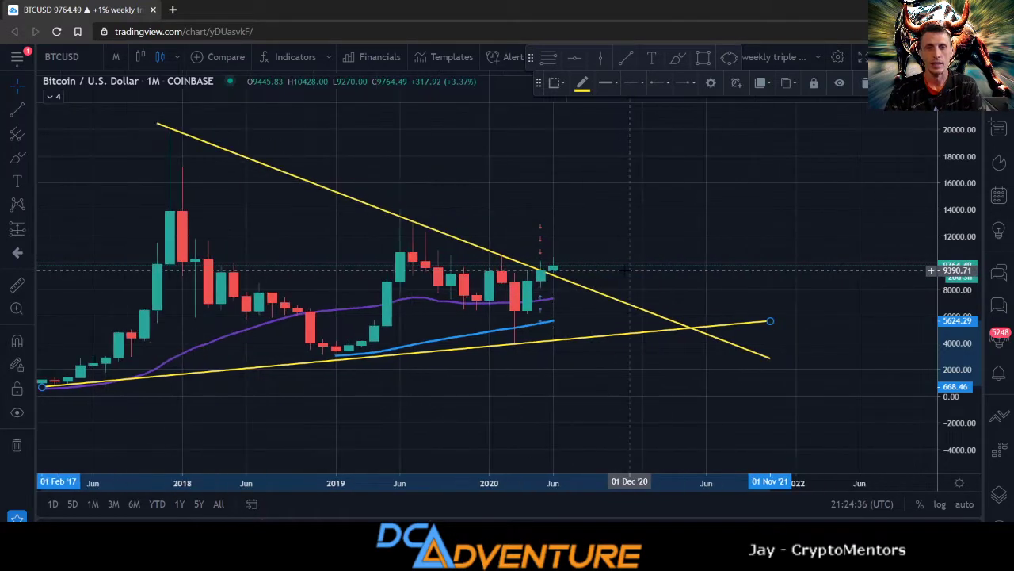
{"action": "left_click_drag", "start_coordinate": [536, 384], "coordinate": [607, 415]}
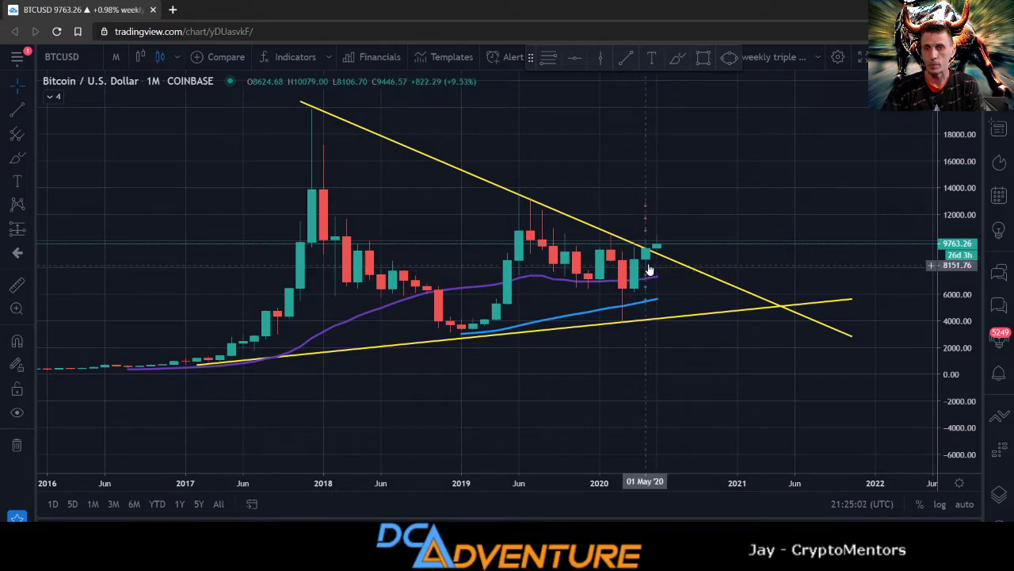
{"action": "scroll", "coordinate": [655, 280], "scroll_direction": "up", "scroll_amount": 1}
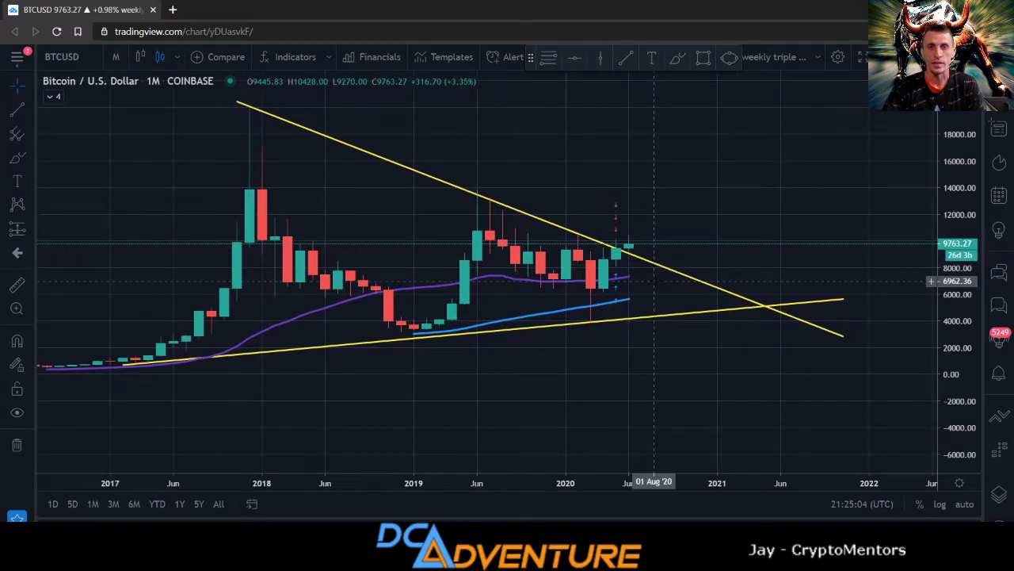
{"action": "scroll", "coordinate": [655, 281], "scroll_direction": "up", "scroll_amount": 1}
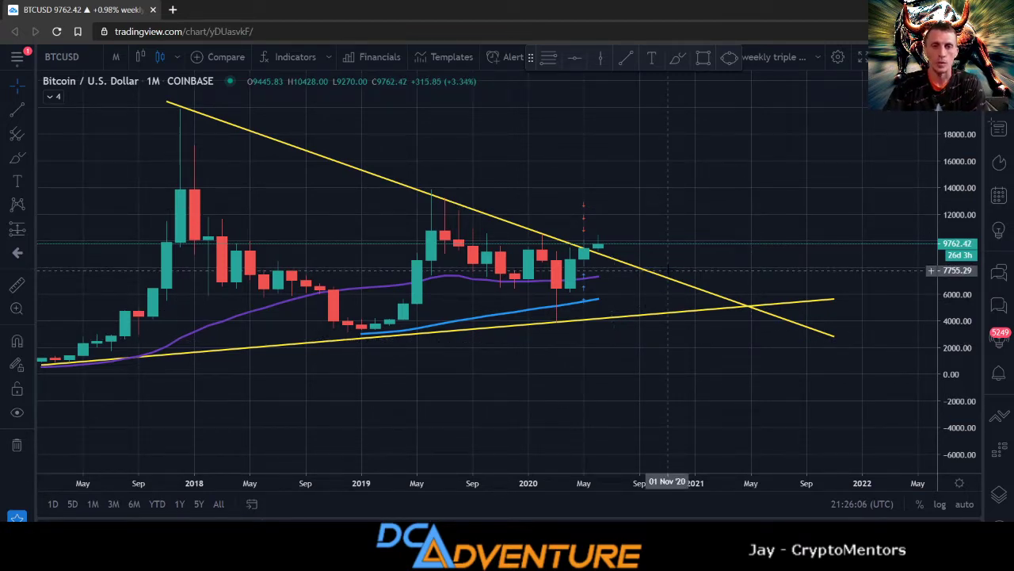
{"action": "scroll", "coordinate": [669, 271], "scroll_direction": "down", "scroll_amount": 1}
{"action": "scroll", "coordinate": [671, 271], "scroll_direction": "up", "scroll_amount": 1}
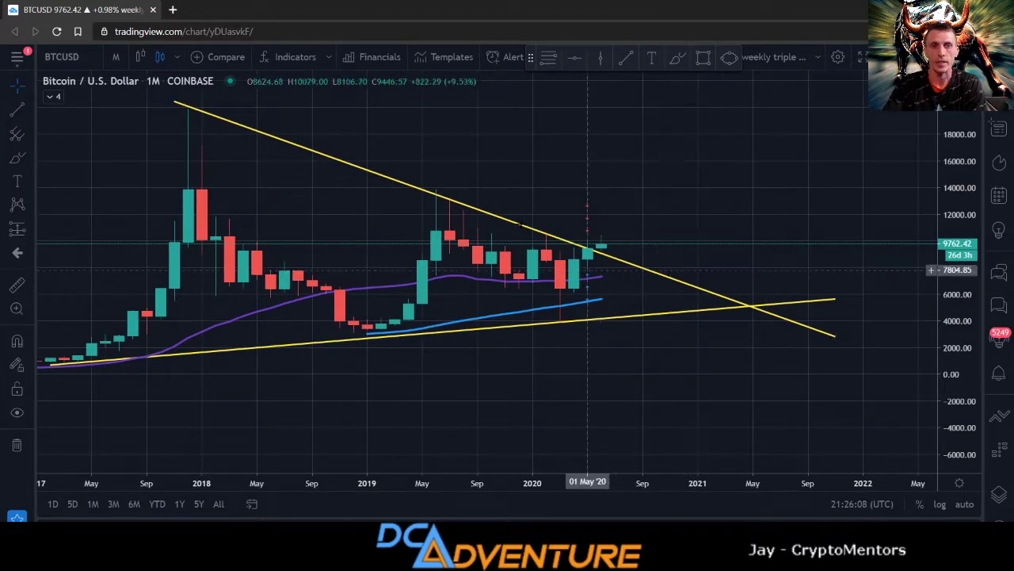
- Switch the chart to the 2 days interval and stretch the price scale so the 2020 candles fill the view
{"action": "left_click", "coordinate": [115, 57]}
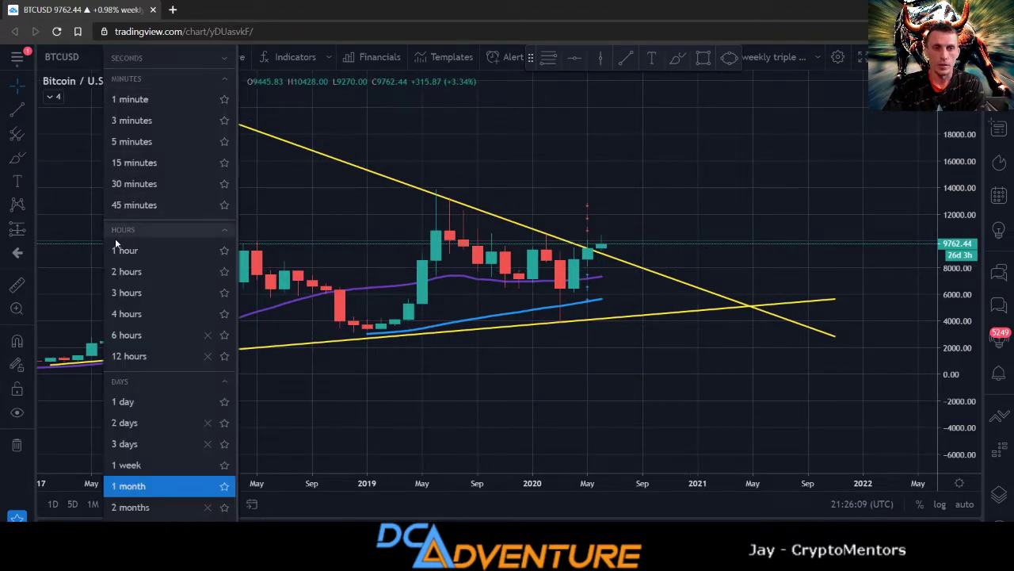
{"action": "left_click", "coordinate": [147, 422]}
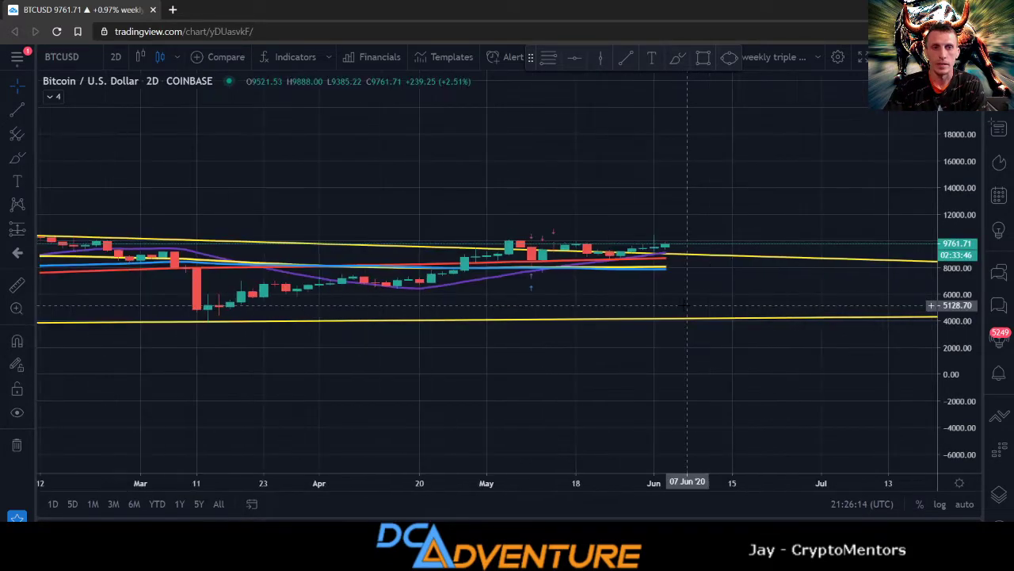
{"action": "left_click_drag", "start_coordinate": [955, 261], "coordinate": [933, 168]}
{"action": "left_click_drag", "start_coordinate": [962, 388], "coordinate": [959, 333]}
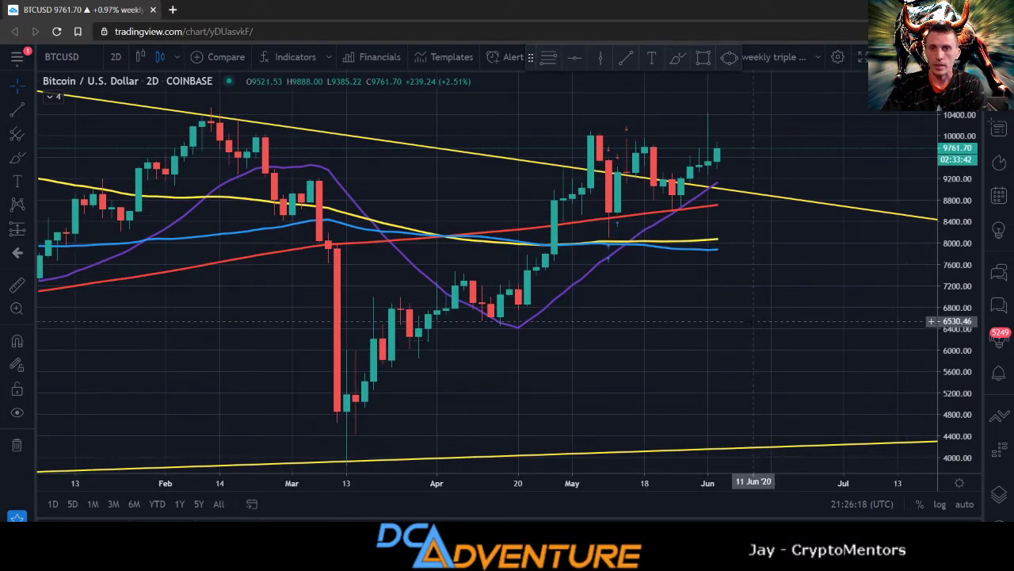
{"action": "left_click_drag", "start_coordinate": [636, 311], "coordinate": [659, 315]}
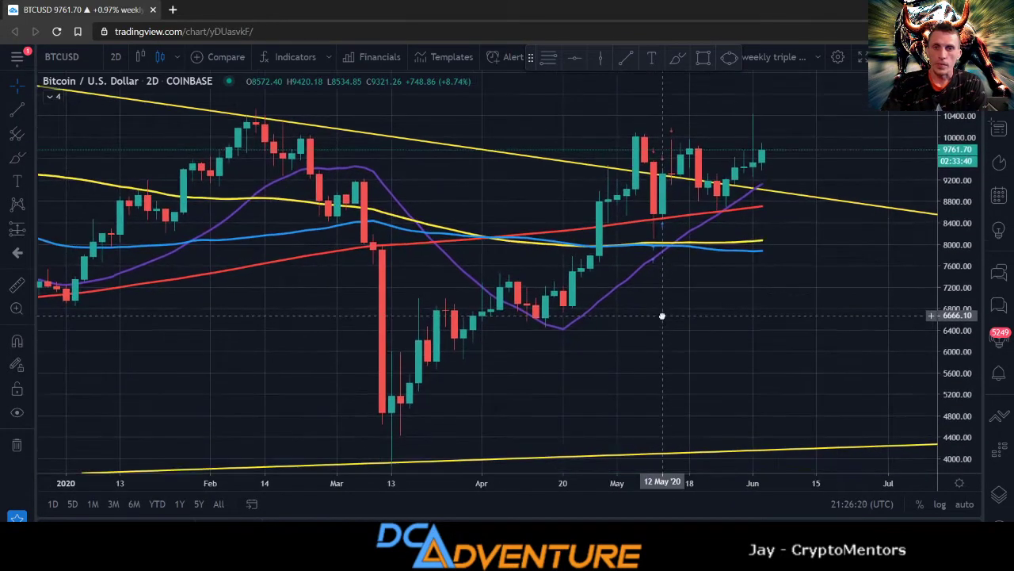
- Draw a rising trend line from about 4,311 at 11 March 2020 to about 10,020 at 17 June 2020
{"action": "left_click", "coordinate": [626, 59]}
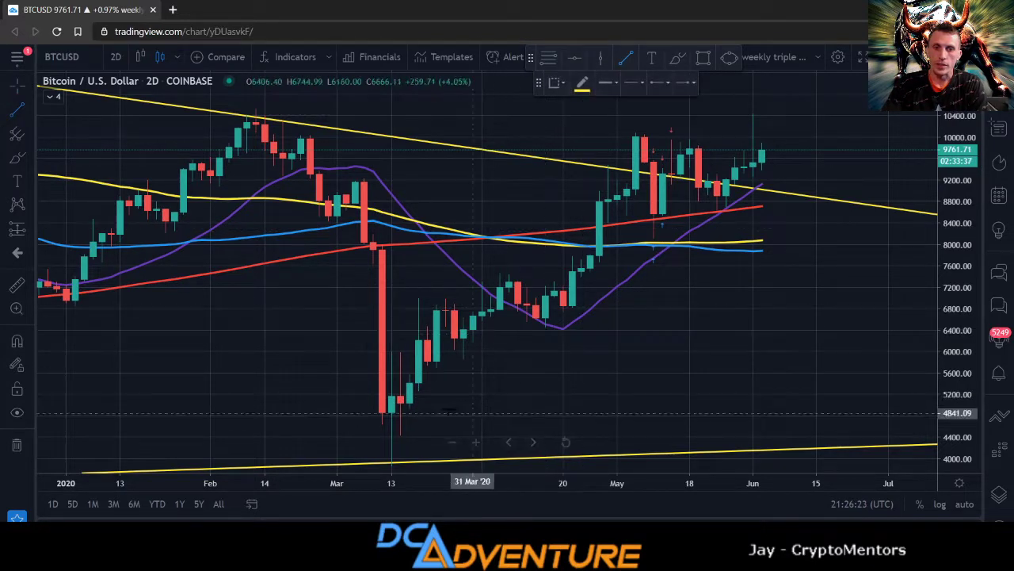
{"action": "left_click", "coordinate": [382, 441]}
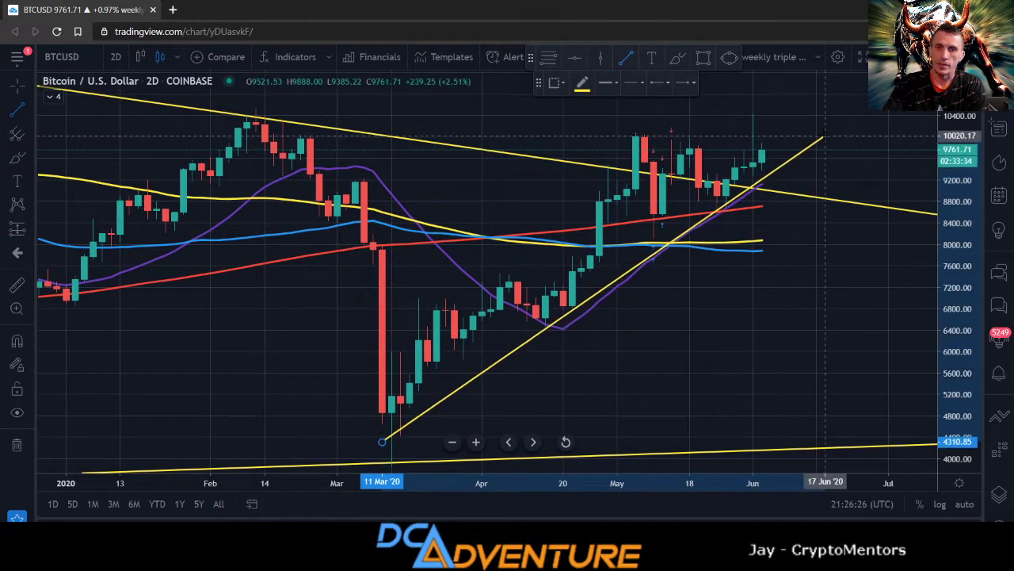
{"action": "left_click", "coordinate": [825, 136]}
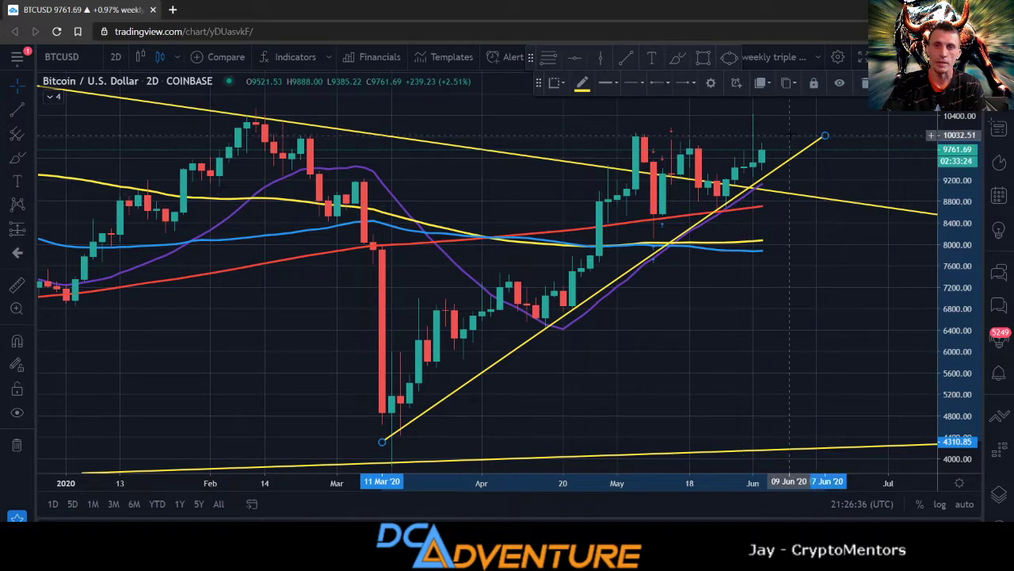
- Delete the rising trend line that starts at the March 2020 low
{"action": "left_click", "coordinate": [864, 82]}
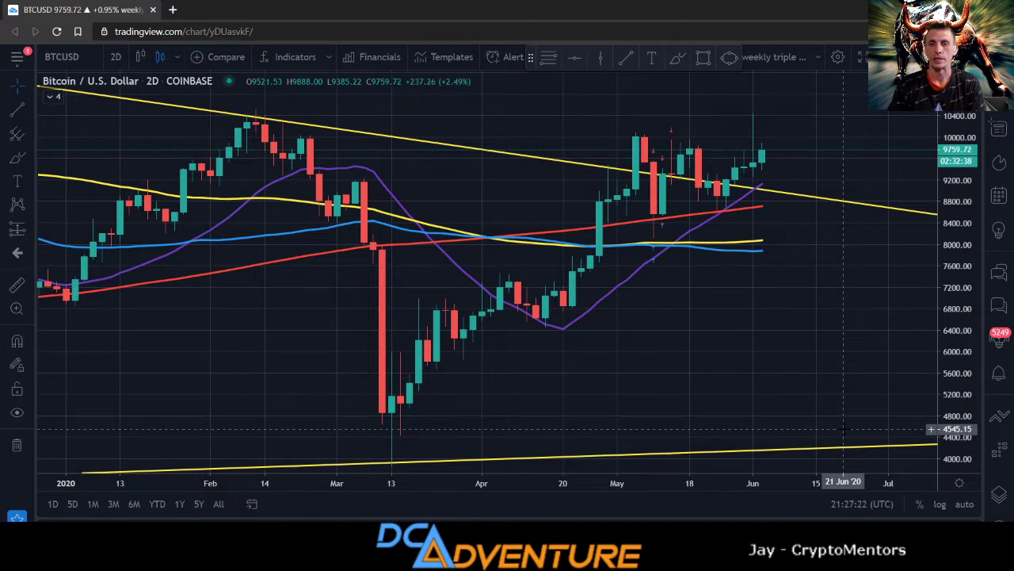
{"action": "scroll", "coordinate": [787, 339], "scroll_direction": "down", "scroll_amount": 1}
{"action": "scroll", "coordinate": [787, 339], "scroll_direction": "down", "scroll_amount": 1}
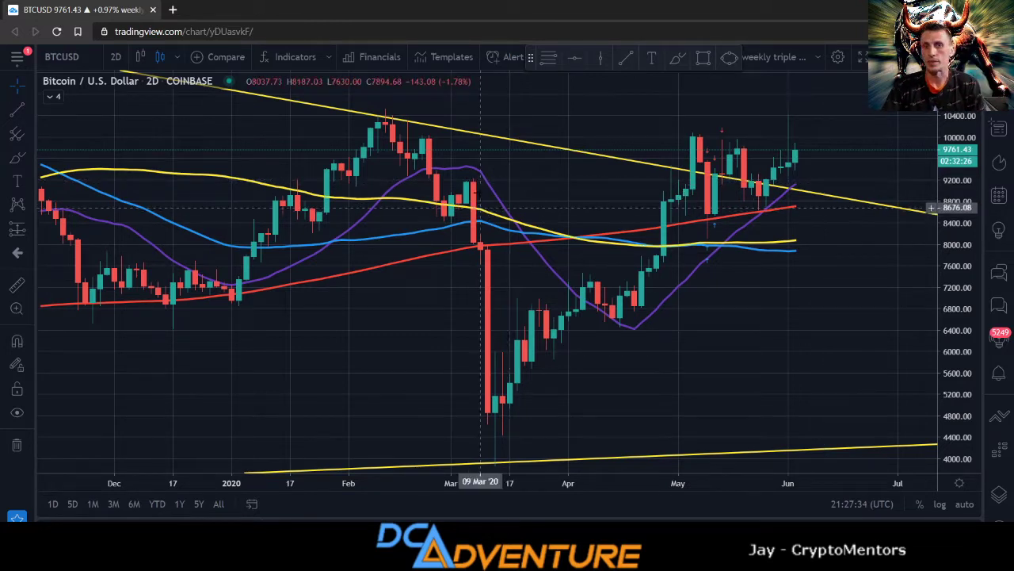
- Examine the 2-day candles from February to June 2020 against the descending trend line and the moving averages
{"action": "scroll", "coordinate": [418, 173], "scroll_direction": "down", "scroll_amount": 3}
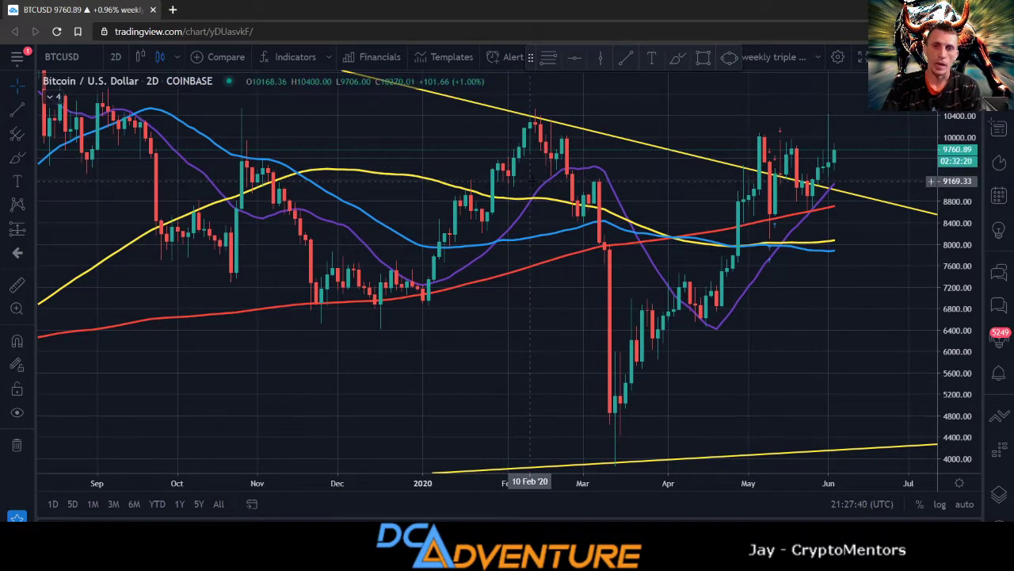
{"action": "scroll", "coordinate": [535, 182], "scroll_direction": "up", "scroll_amount": 3}
{"action": "scroll", "coordinate": [535, 182], "scroll_direction": "up", "scroll_amount": 3}
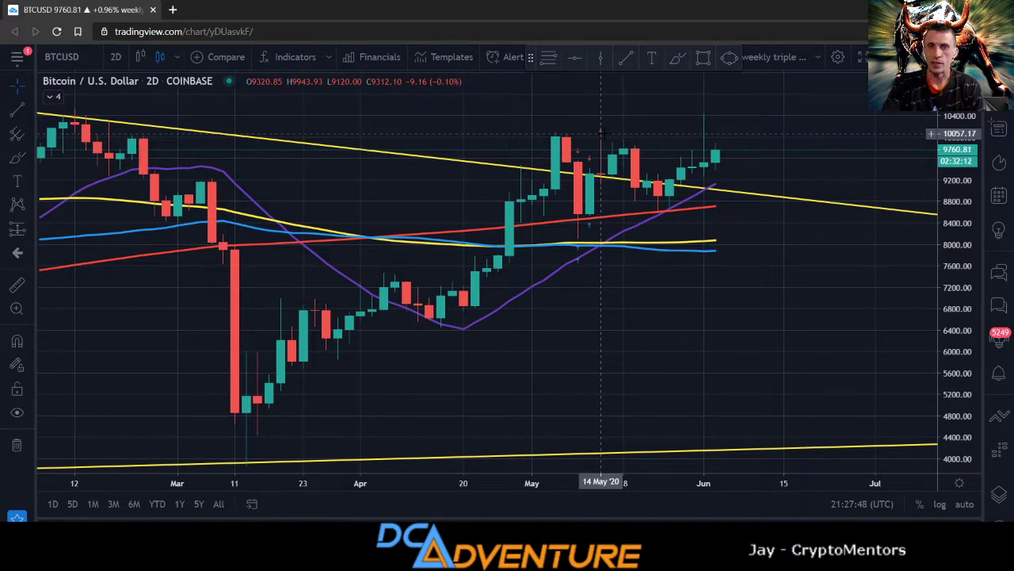
{"action": "scroll", "coordinate": [603, 133], "scroll_direction": "down", "scroll_amount": 1}
{"action": "scroll", "coordinate": [604, 133], "scroll_direction": "down", "scroll_amount": 1}
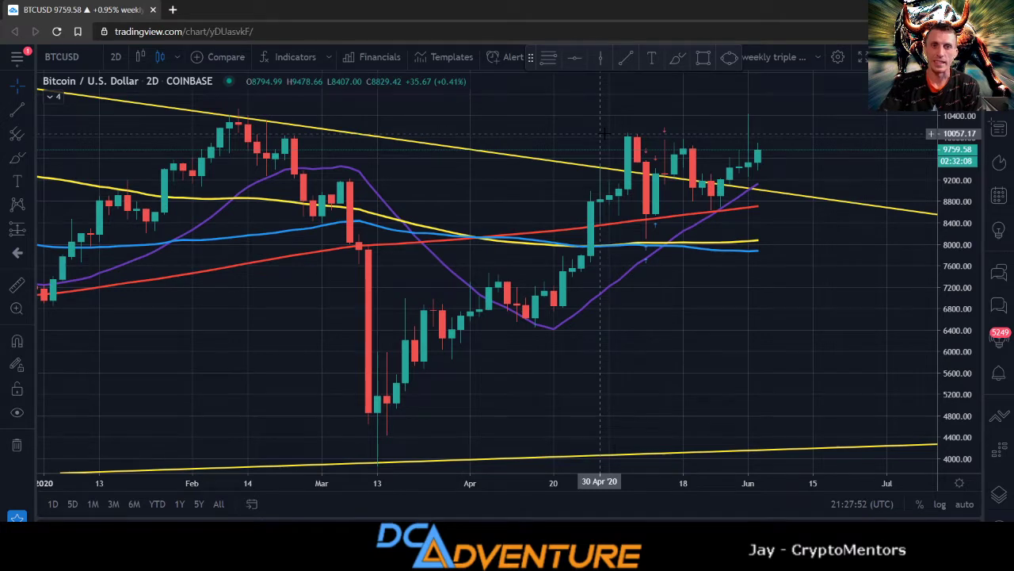
{"action": "scroll", "coordinate": [600, 134], "scroll_direction": "down", "scroll_amount": 1}
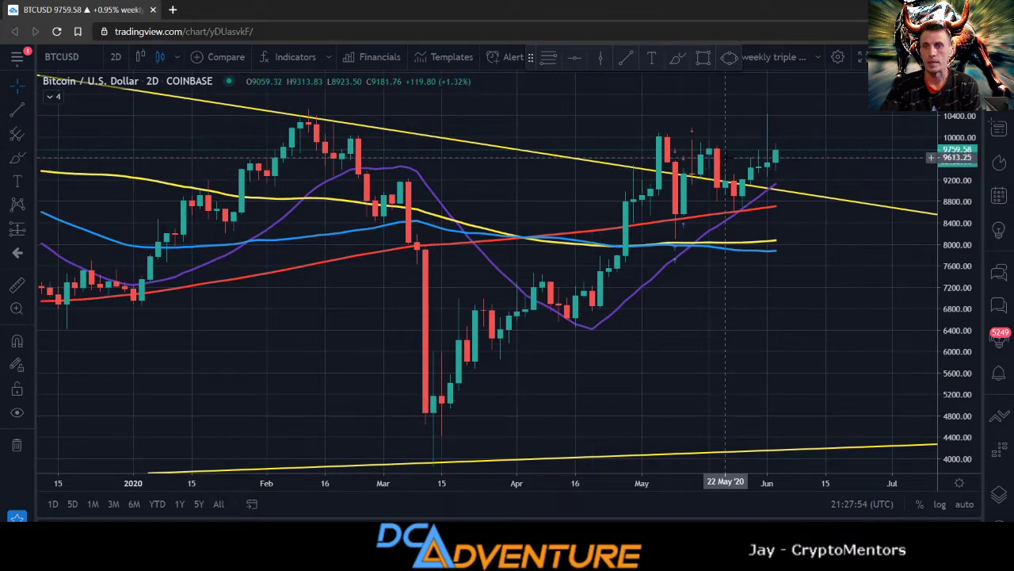
{"action": "scroll", "coordinate": [717, 180], "scroll_direction": "down", "scroll_amount": 1}
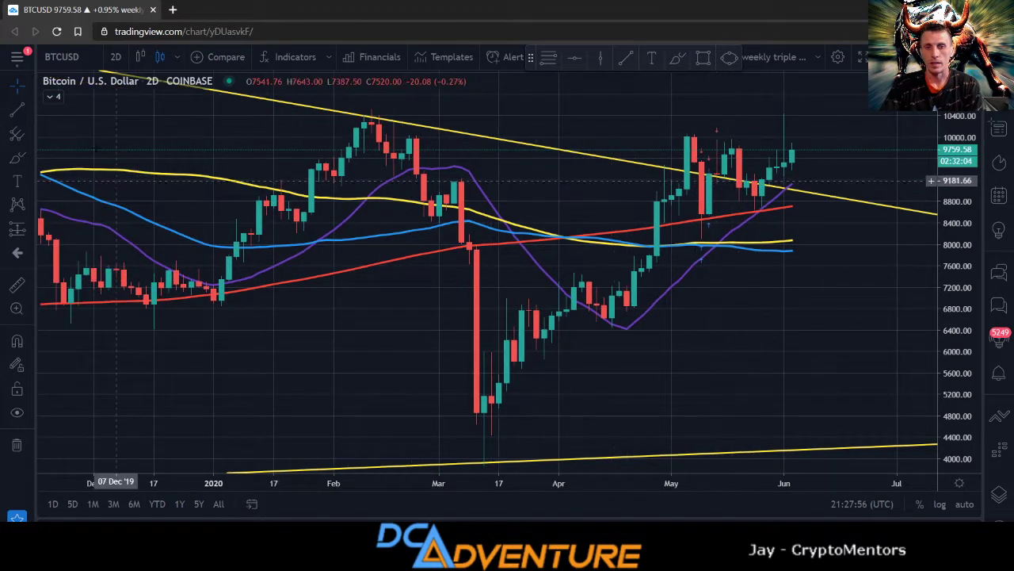
- Switch the Bitcoin chart to the 1 day interval and slightly compress the price scale around the March to June 2020 candles
{"action": "left_click", "coordinate": [116, 56]}
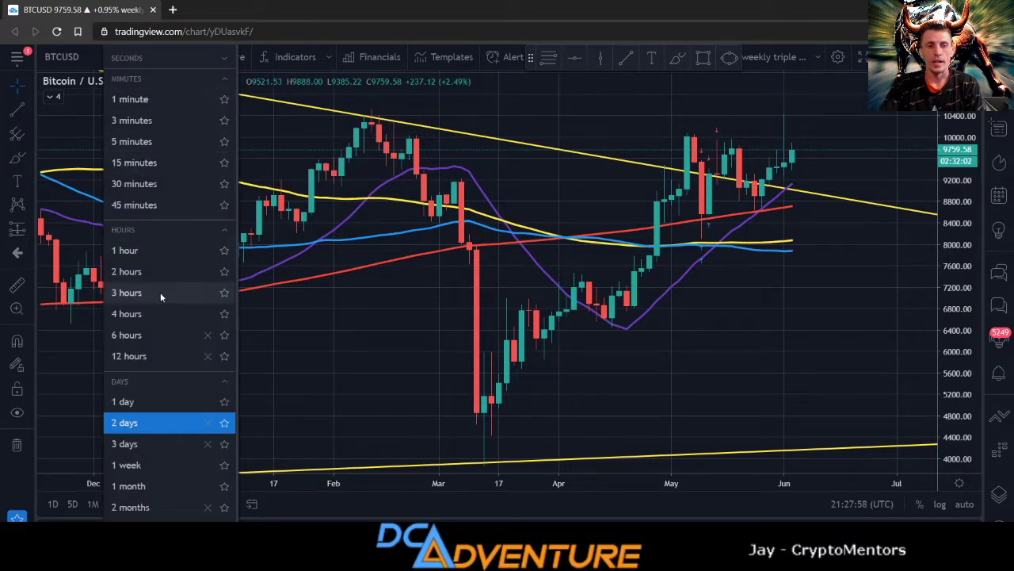
{"action": "left_click", "coordinate": [135, 401]}
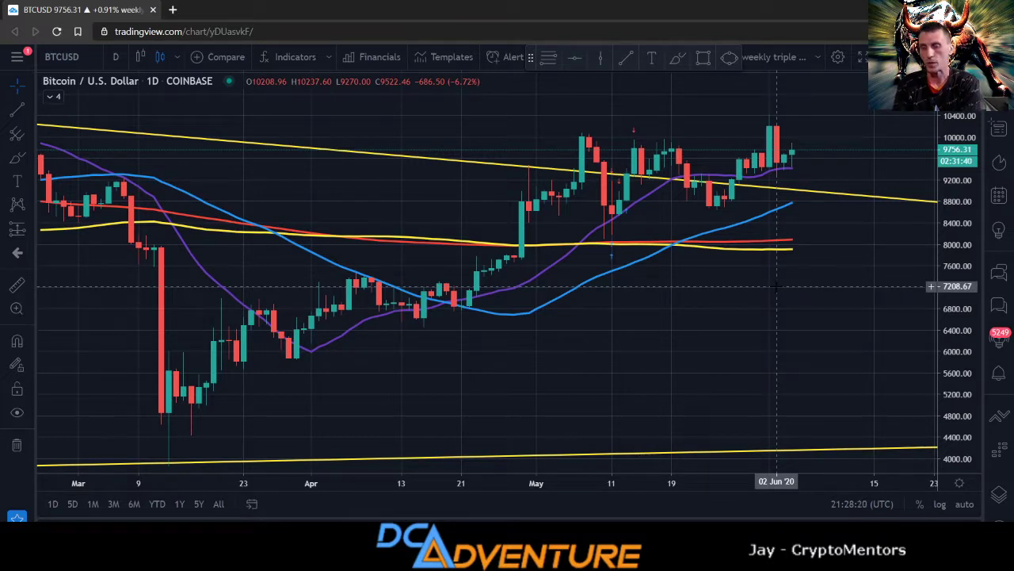
{"action": "scroll", "coordinate": [769, 286], "scroll_direction": "up", "scroll_amount": 3}
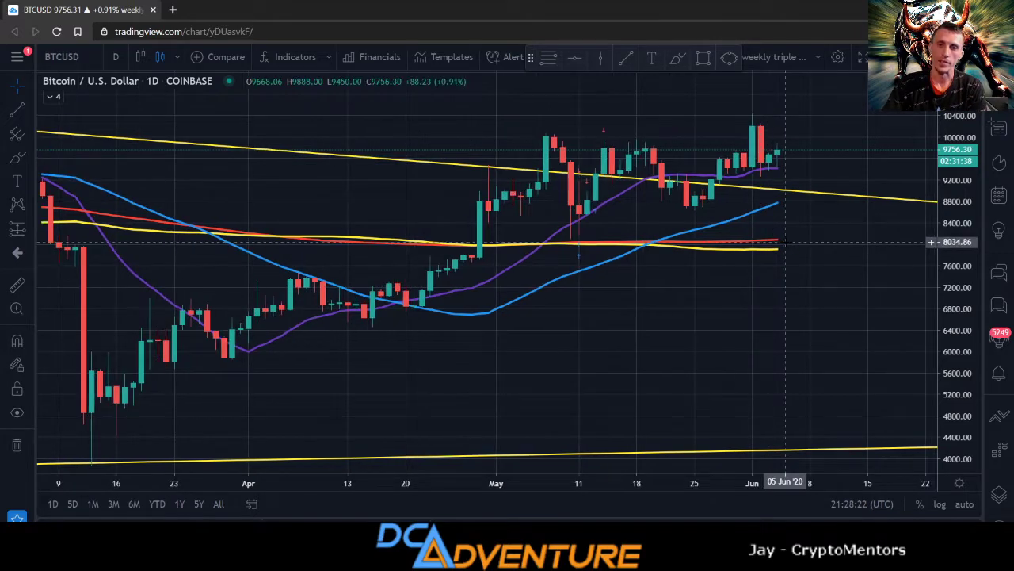
{"action": "scroll", "coordinate": [668, 278], "scroll_direction": "down", "scroll_amount": 1}
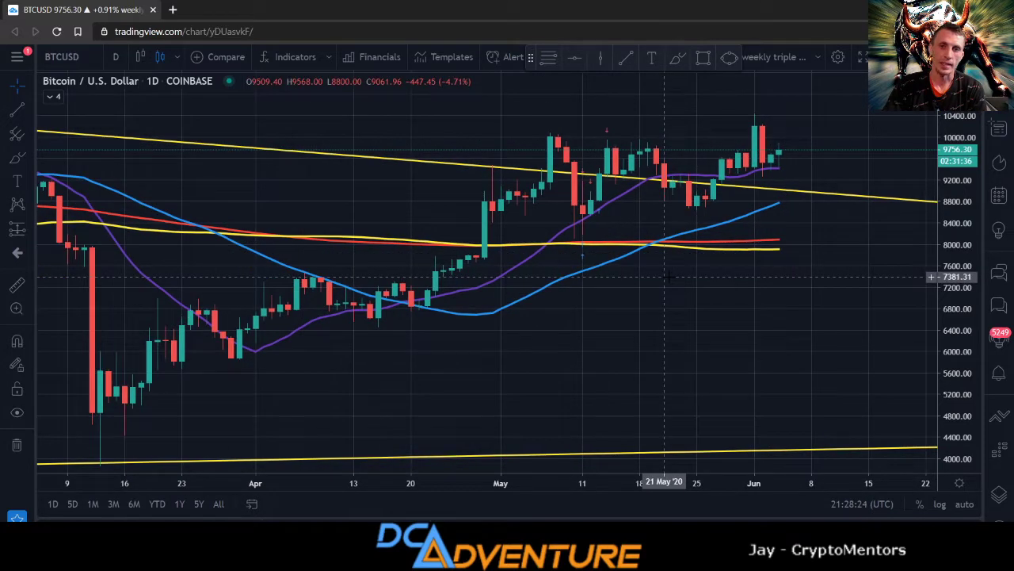
{"action": "scroll", "coordinate": [668, 278], "scroll_direction": "down", "scroll_amount": 1}
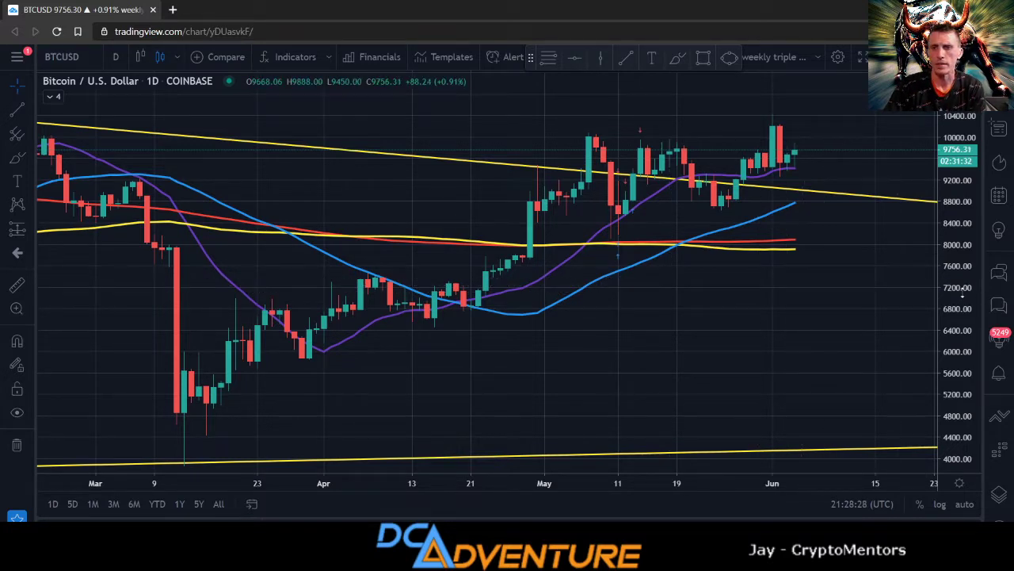
{"action": "left_click_drag", "start_coordinate": [949, 267], "coordinate": [945, 271]}
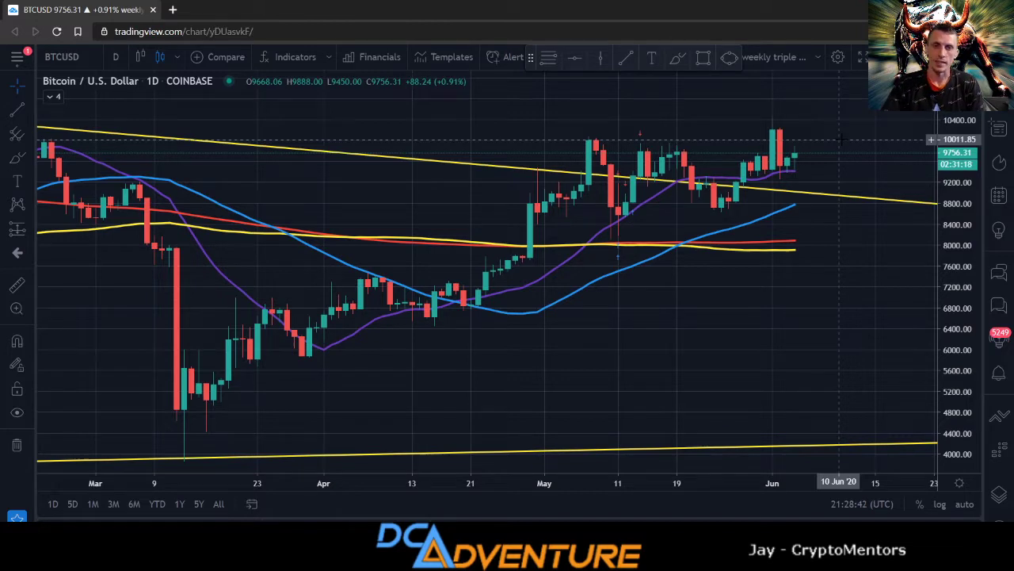
- Draw a rectangle zone from about 6,545 to 7,102, spanning 14 November 2019 to 21 June 2020
{"action": "scroll", "coordinate": [840, 139], "scroll_direction": "down", "scroll_amount": 2}
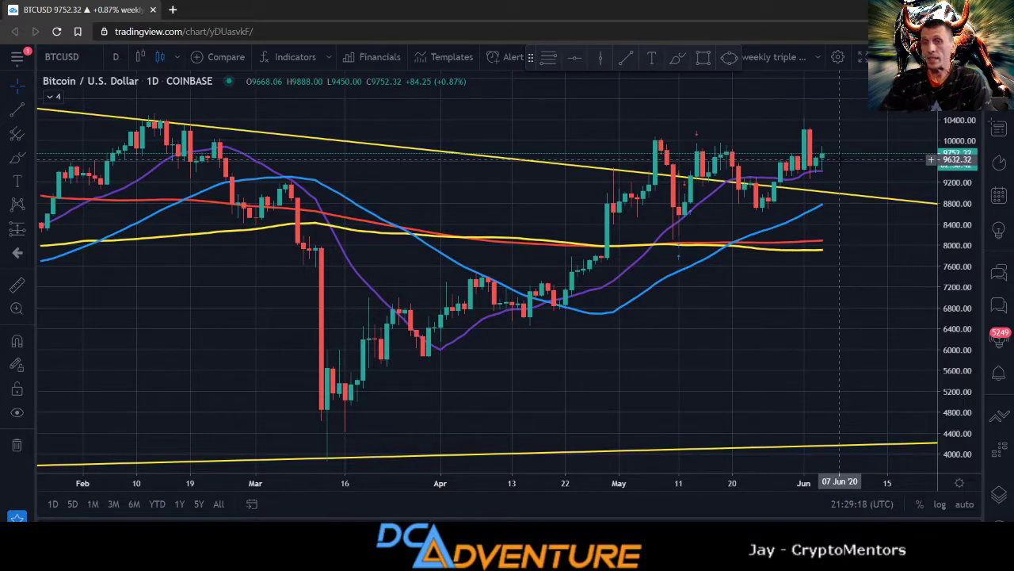
{"action": "scroll", "coordinate": [758, 158], "scroll_direction": "down", "scroll_amount": 2}
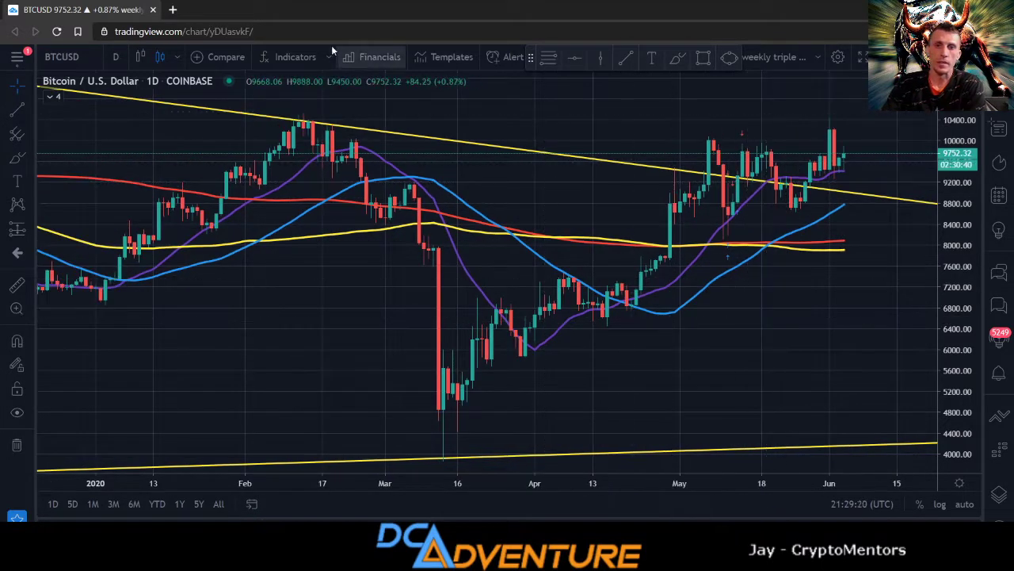
{"action": "left_click_drag", "start_coordinate": [795, 367], "coordinate": [625, 367]}
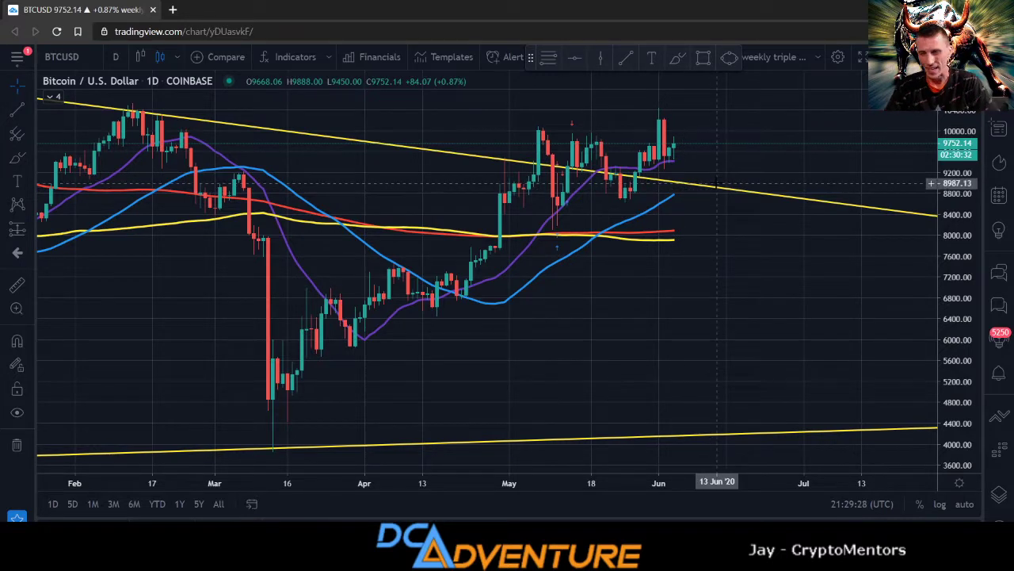
{"action": "scroll", "coordinate": [674, 155], "scroll_direction": "down", "scroll_amount": 3}
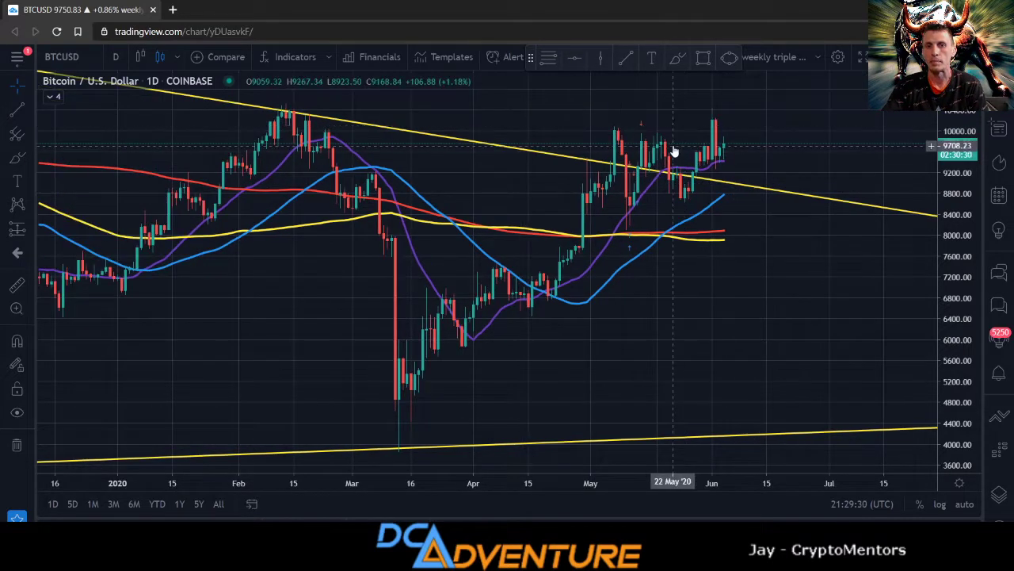
{"action": "scroll", "coordinate": [675, 151], "scroll_direction": "down", "scroll_amount": 2}
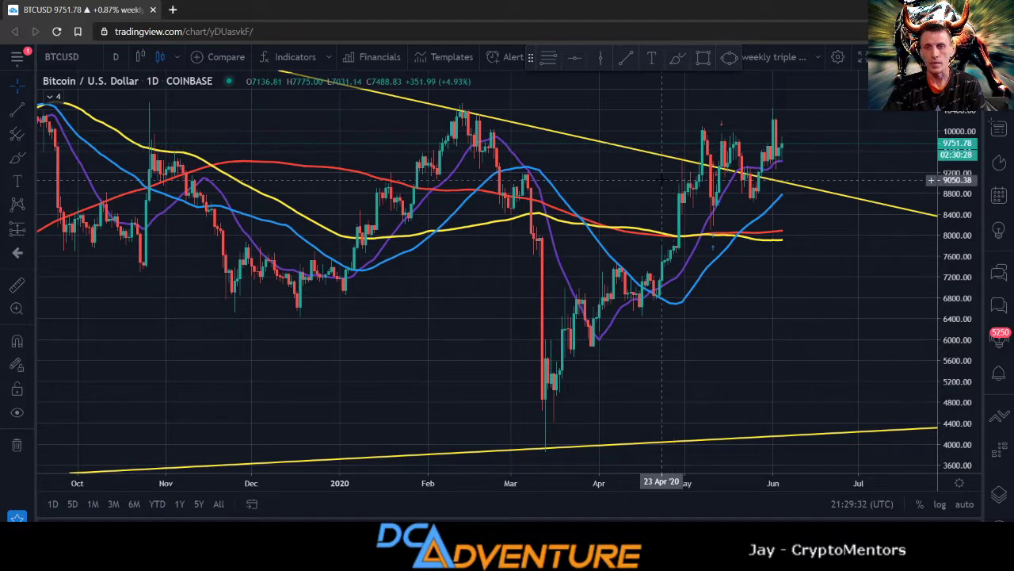
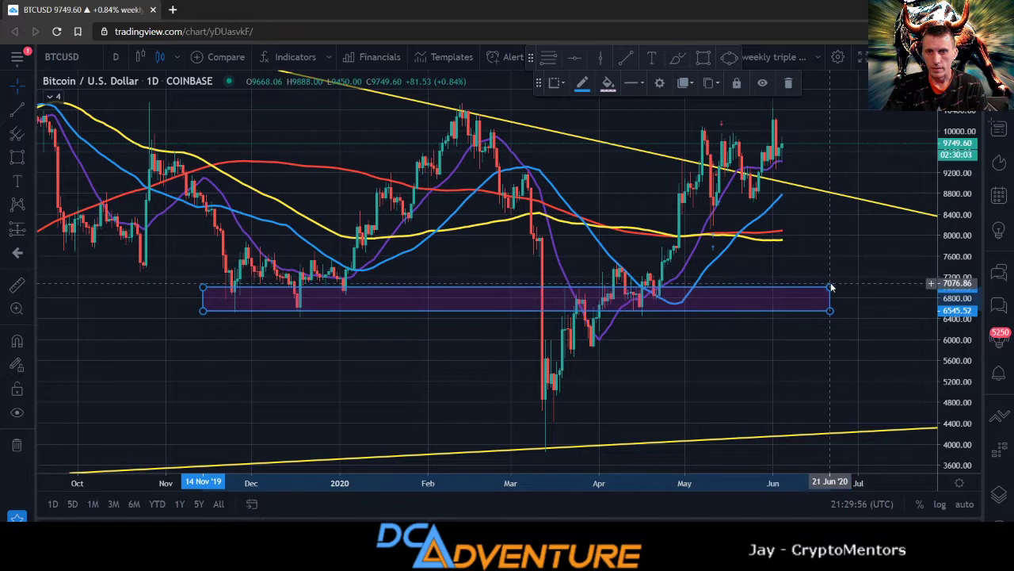
{"action": "left_click_drag", "start_coordinate": [831, 287], "coordinate": [830, 281]}
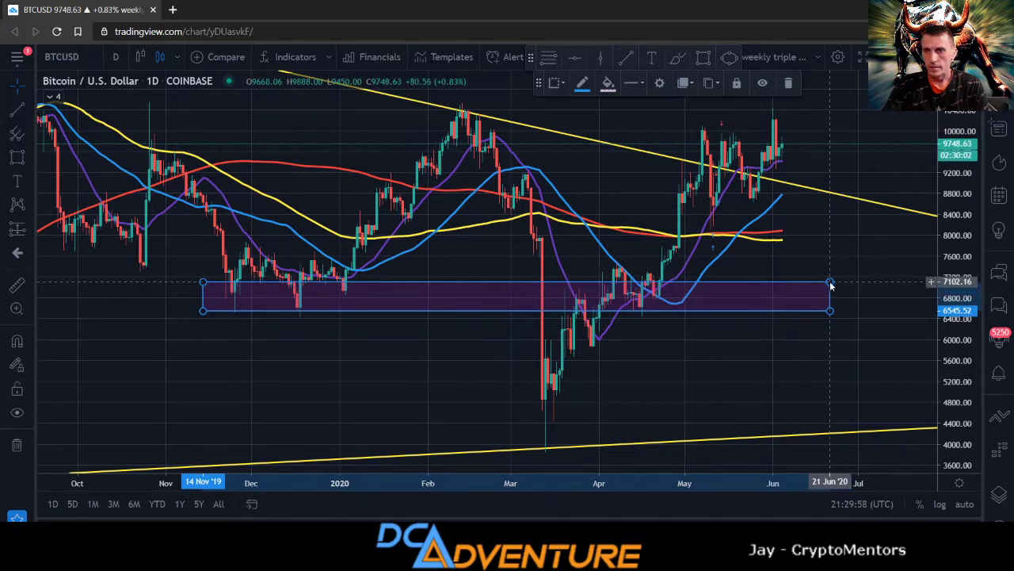
- Draw an upper rectangle zone from about 9,177 down to 8,785, spanning 26 November 2019 to 19 June 2020
{"action": "left_click", "coordinate": [704, 61]}
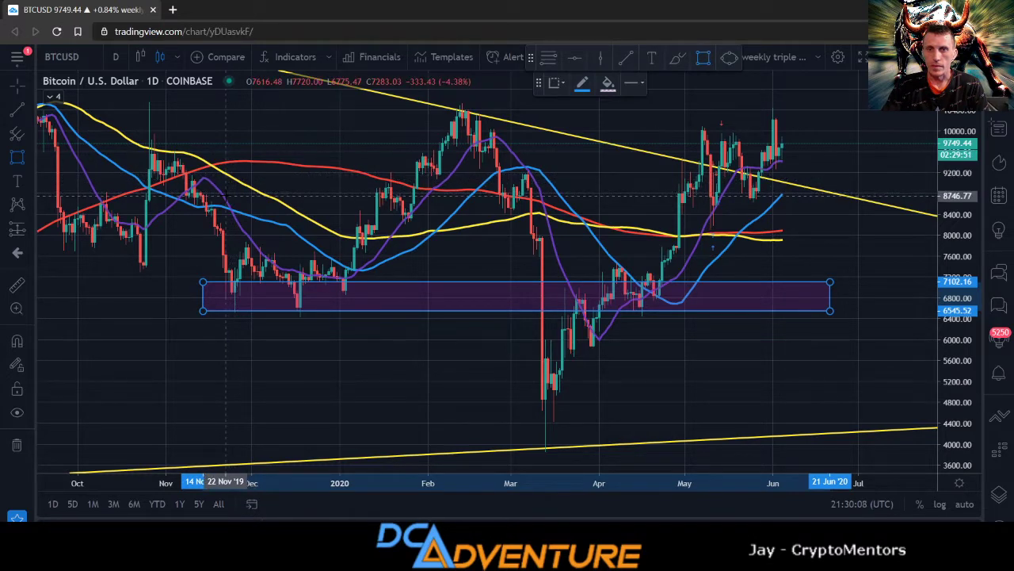
{"action": "left_click", "coordinate": [237, 174]}
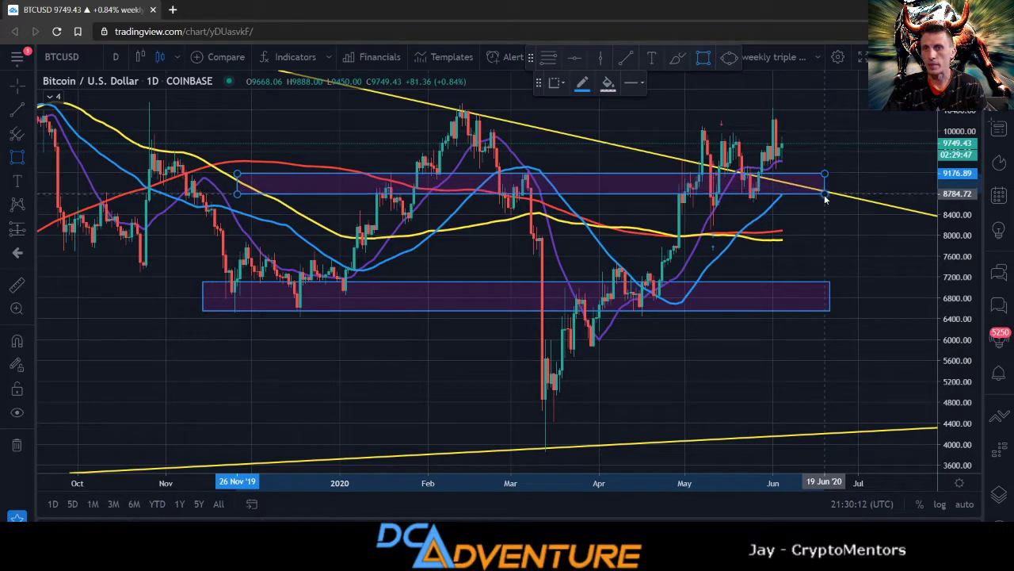
{"action": "left_click", "coordinate": [822, 198]}
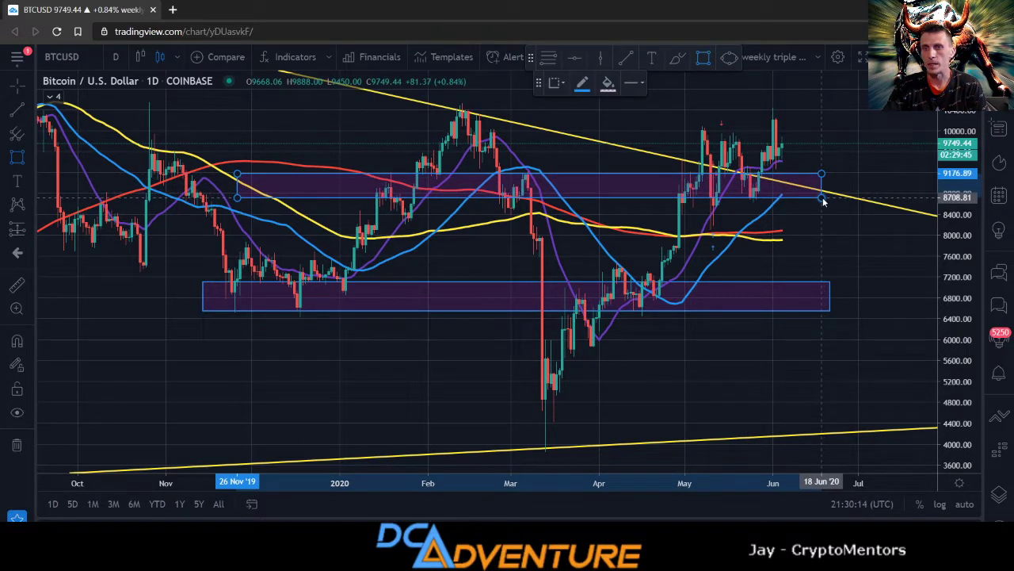
{"action": "left_click_drag", "start_coordinate": [823, 199], "coordinate": [825, 195]}
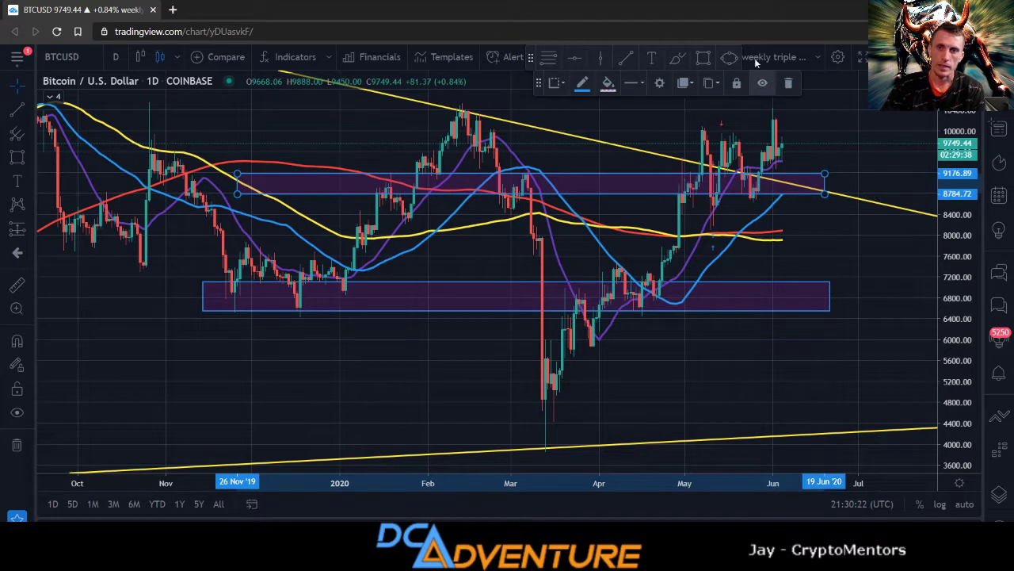
- Draw a middle rectangle zone from about 8,177 down to 7,722, spanning 22 November 2019 to 3 July 2020
{"action": "left_click", "coordinate": [704, 57]}
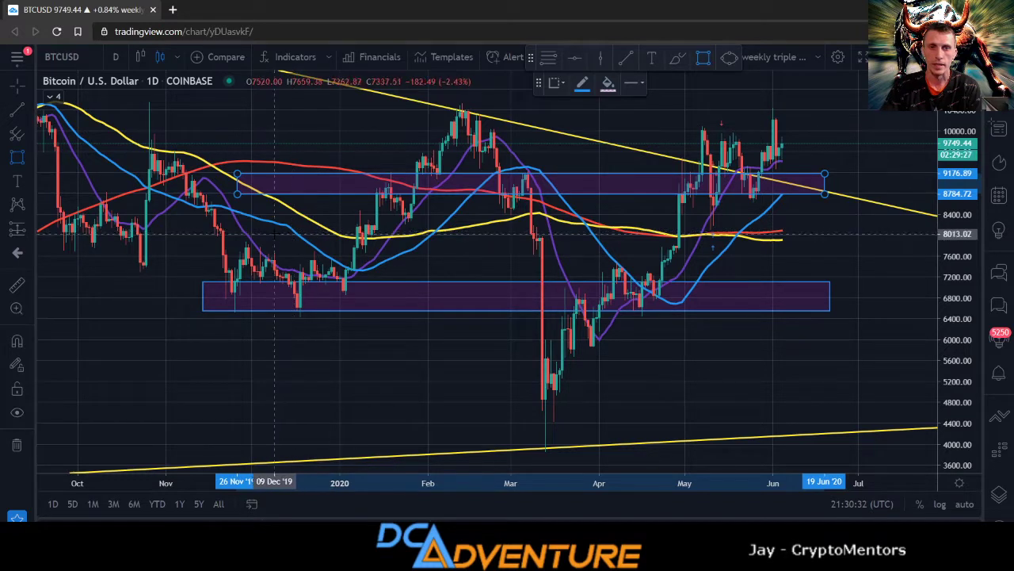
{"action": "mouse_move", "coordinate": [226, 227]}
{"action": "left_mouse_down"}
{"action": "mouse_move", "coordinate": [577, 238]}
{"action": "mouse_move", "coordinate": [906, 275]}
{"action": "mouse_move", "coordinate": [865, 250]}
{"action": "left_mouse_up"}
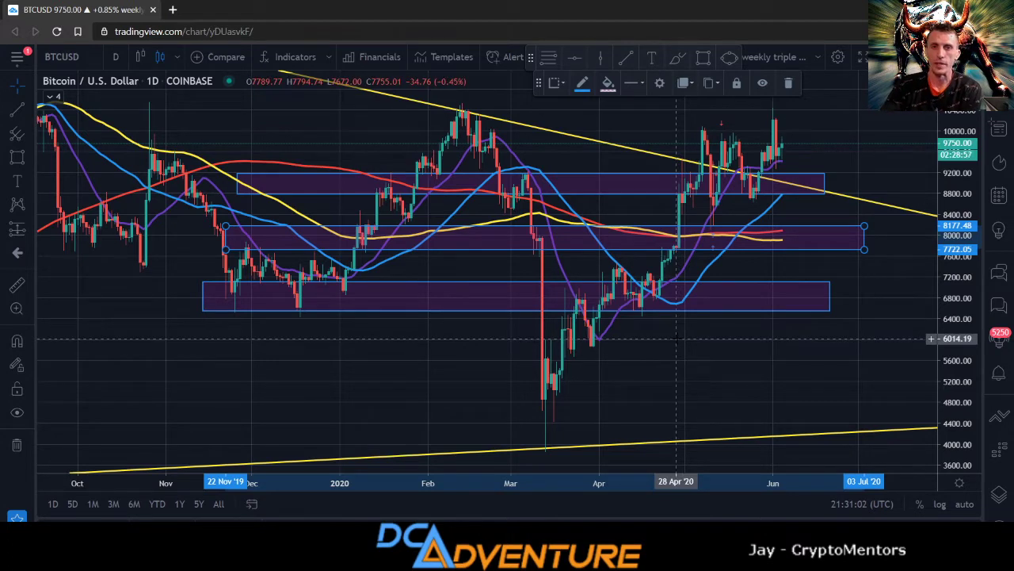
{"action": "left_click", "coordinate": [114, 58]}
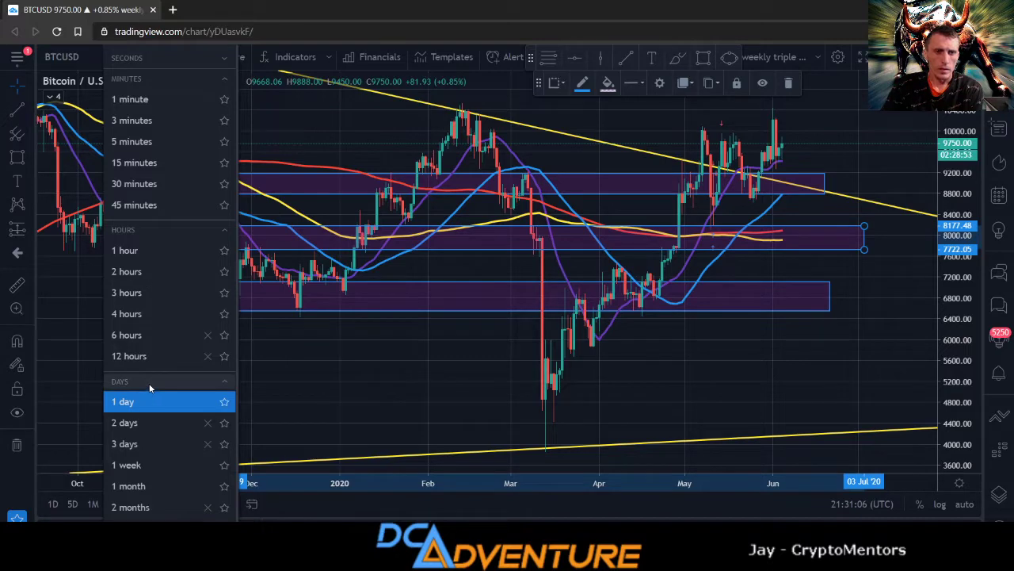
{"action": "left_click", "coordinate": [332, 379]}
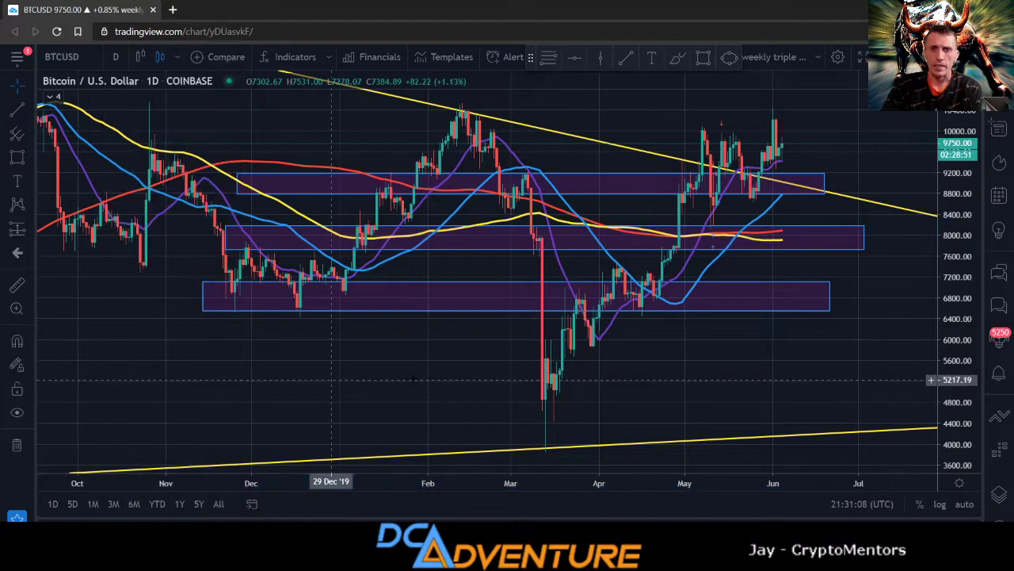
- Review the daily price history around the three rectangle zones and both trend lines
{"action": "scroll", "coordinate": [602, 372], "scroll_direction": "up", "scroll_amount": 2}
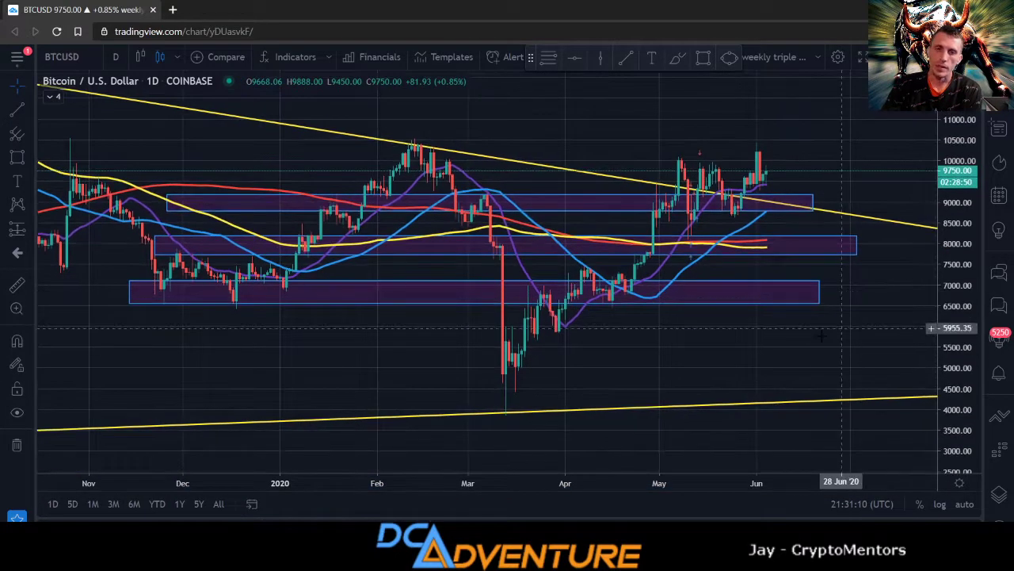
{"action": "scroll", "coordinate": [841, 327], "scroll_direction": "down", "scroll_amount": 4}
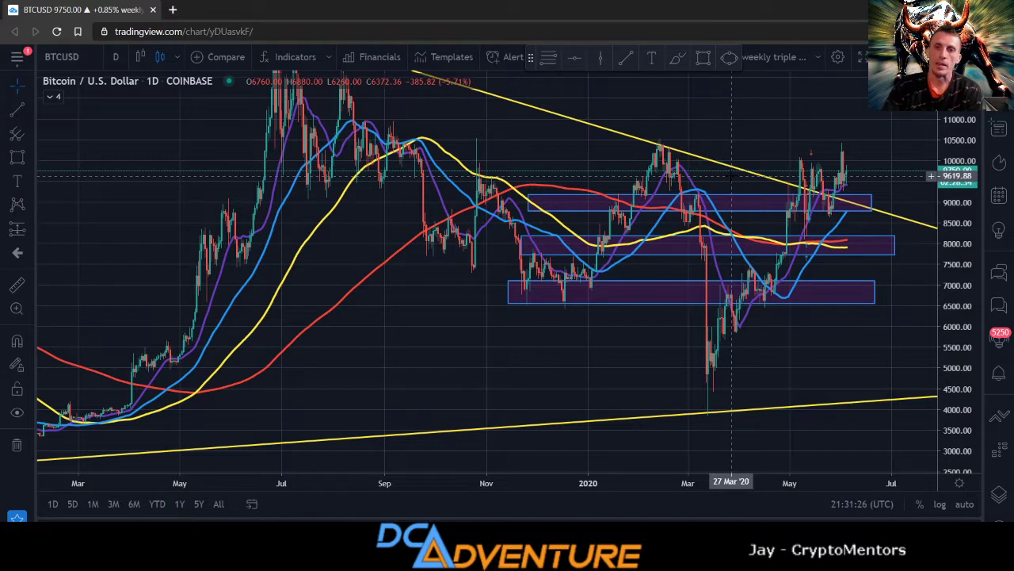
{"action": "scroll", "coordinate": [731, 176], "scroll_direction": "up", "scroll_amount": 5}
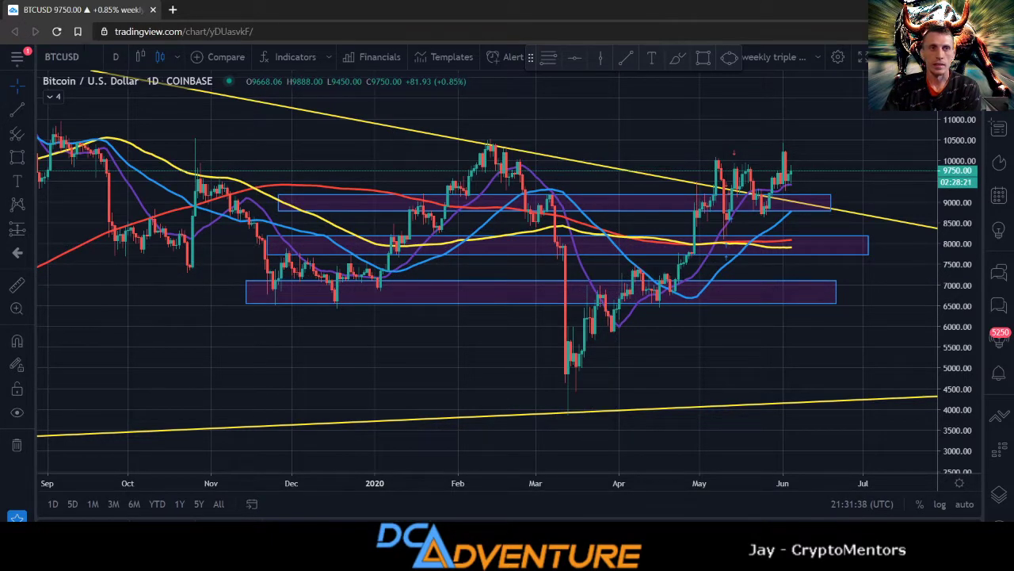
- Search for ETH and load the Coinbase ETH/USD pair on the chart
{"action": "left_click", "coordinate": [61, 57]}
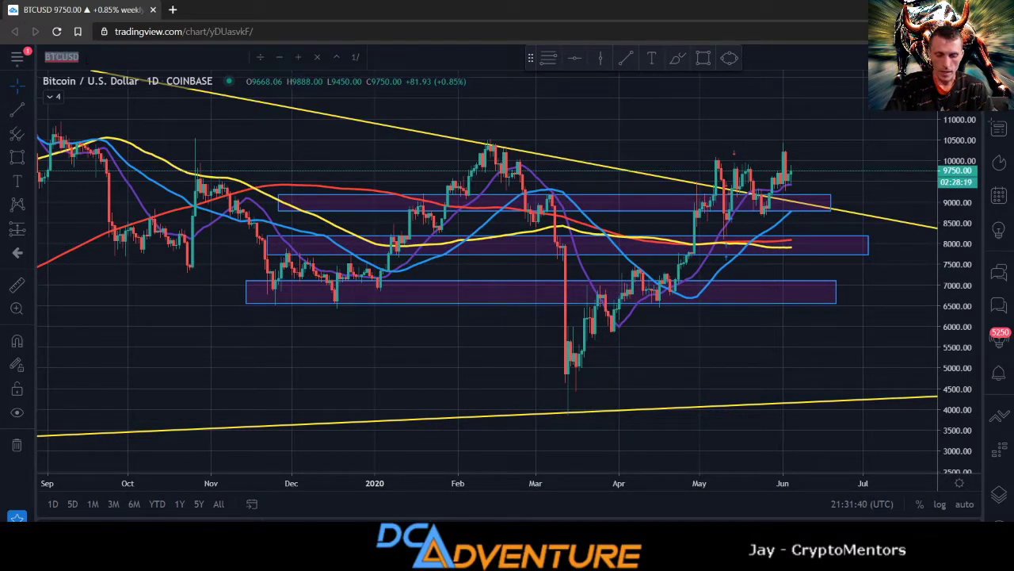
{"action": "type", "text": "ETH"}
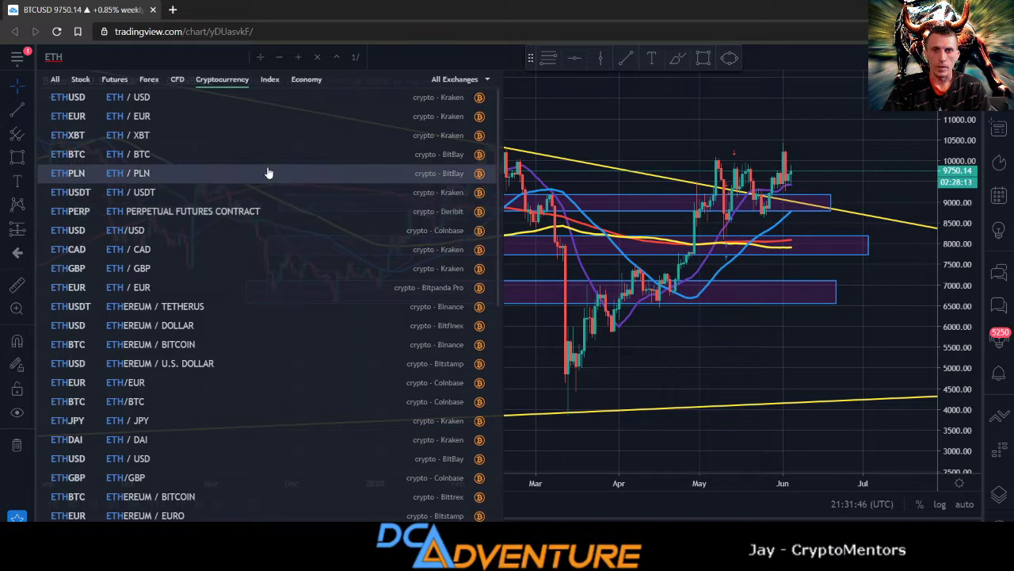
{"action": "left_click", "coordinate": [248, 230]}
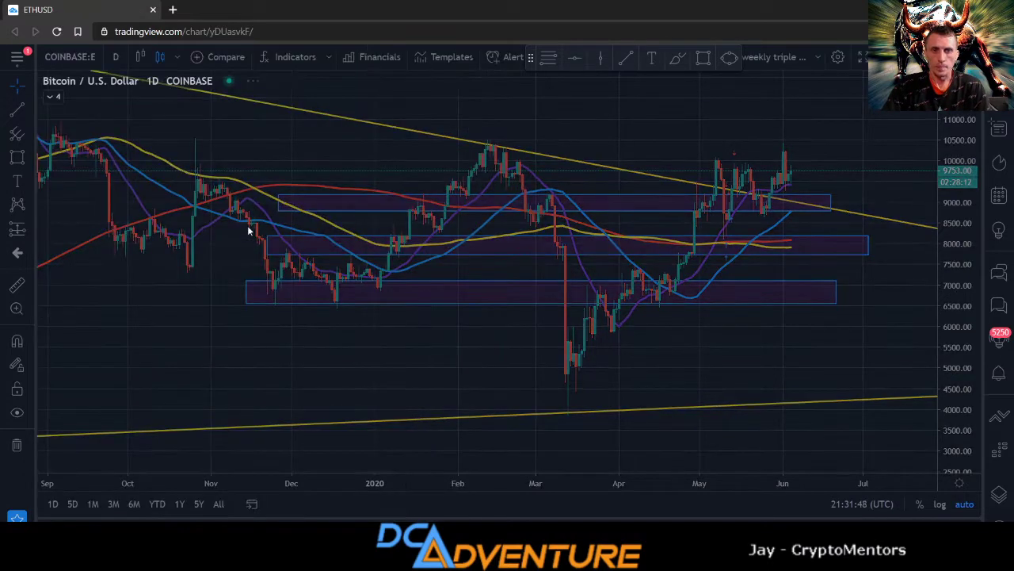
- Switch the Ethereum chart to the 1 month interval
{"action": "scroll", "coordinate": [336, 171], "scroll_direction": "down", "scroll_amount": 6}
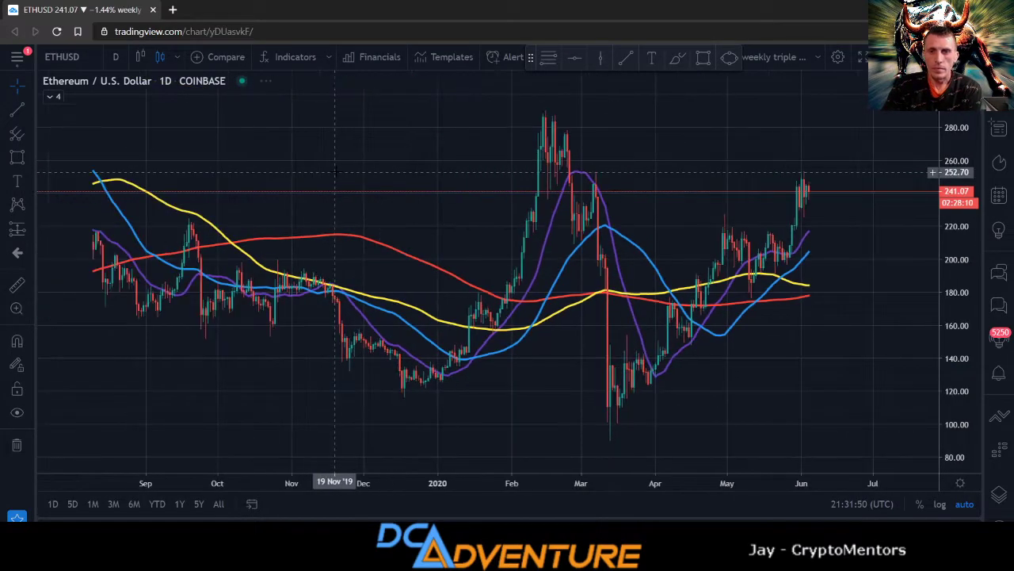
{"action": "left_click", "coordinate": [115, 57]}
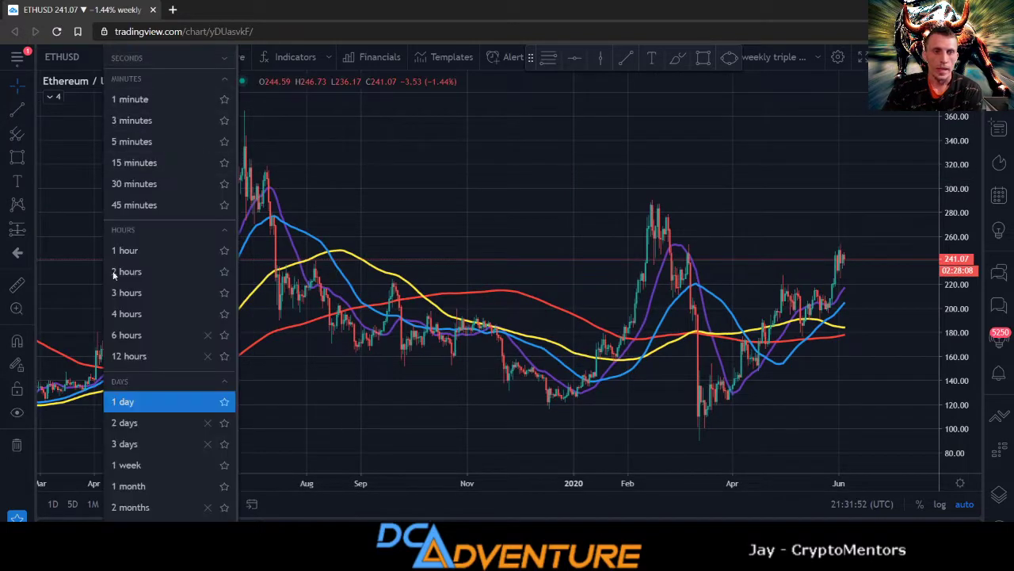
{"action": "scroll", "coordinate": [115, 397], "scroll_direction": "down", "scroll_amount": 1}
{"action": "left_click", "coordinate": [142, 490]}
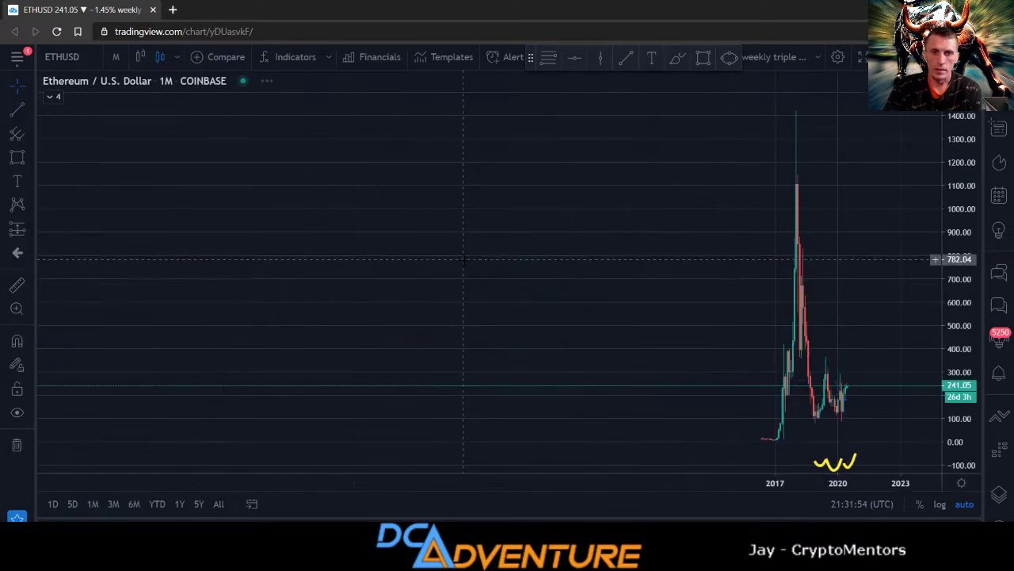
- Review the monthly Ethereum price history around the purple moving average and the three yellow arcs
{"action": "scroll", "coordinate": [460, 275], "scroll_direction": "up", "scroll_amount": 3}
{"action": "scroll", "coordinate": [461, 276], "scroll_direction": "up", "scroll_amount": 5}
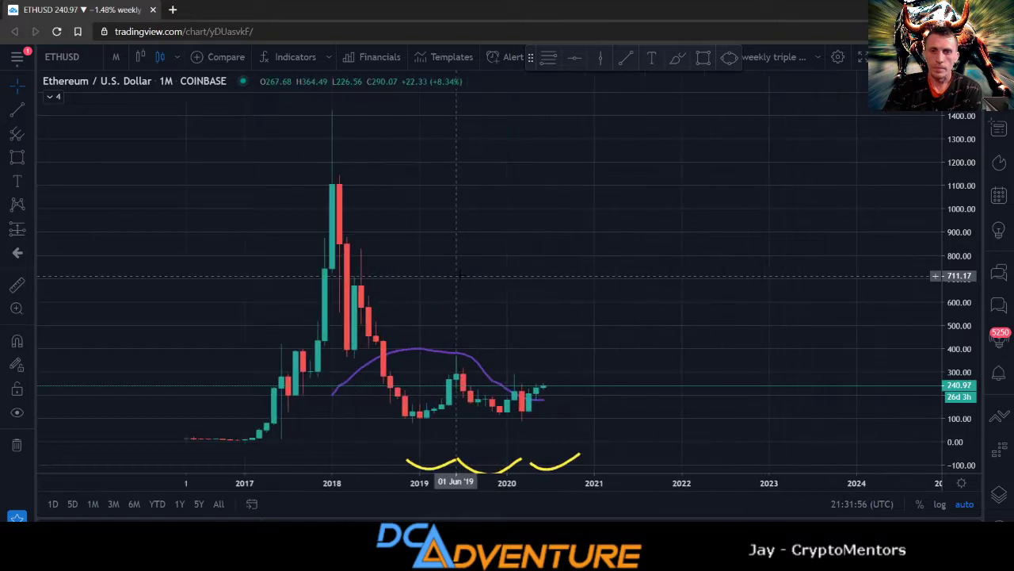
{"action": "scroll", "coordinate": [287, 338], "scroll_direction": "down", "scroll_amount": 8}
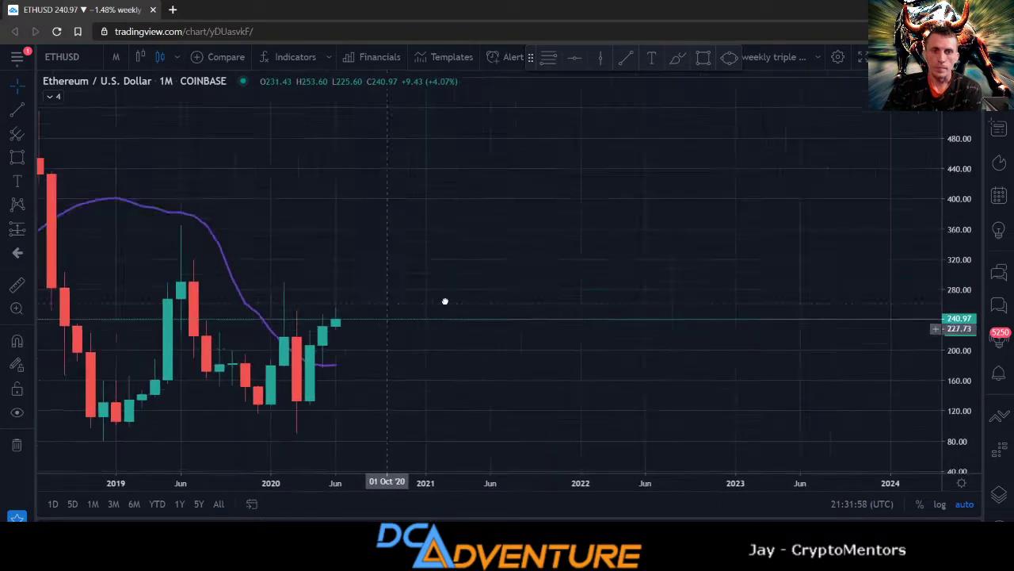
{"action": "left_click_drag", "start_coordinate": [939, 418], "coordinate": [938, 349]}
{"action": "left_click_drag", "start_coordinate": [709, 267], "coordinate": [685, 127]}
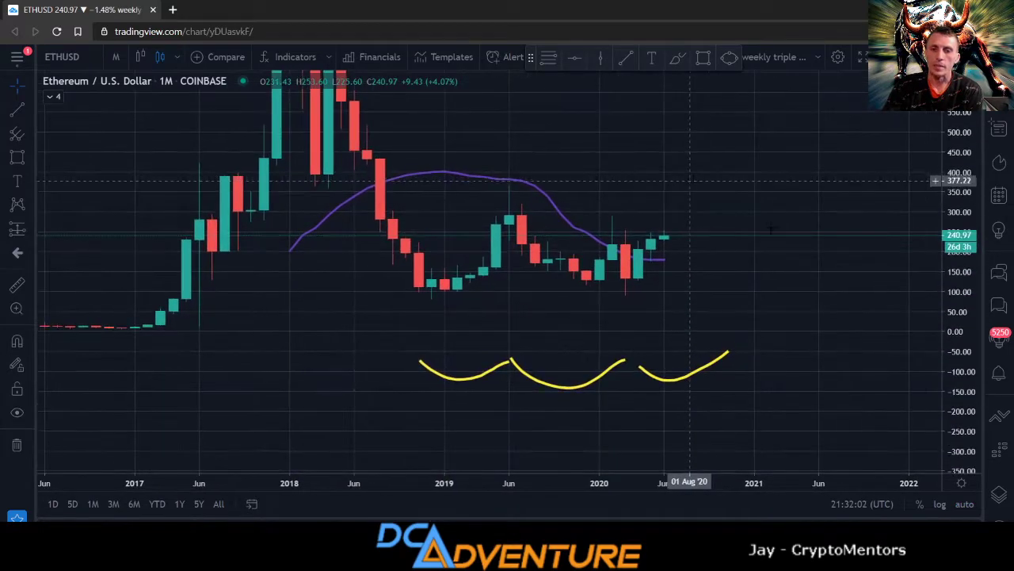
{"action": "left_click_drag", "start_coordinate": [951, 380], "coordinate": [952, 363]}
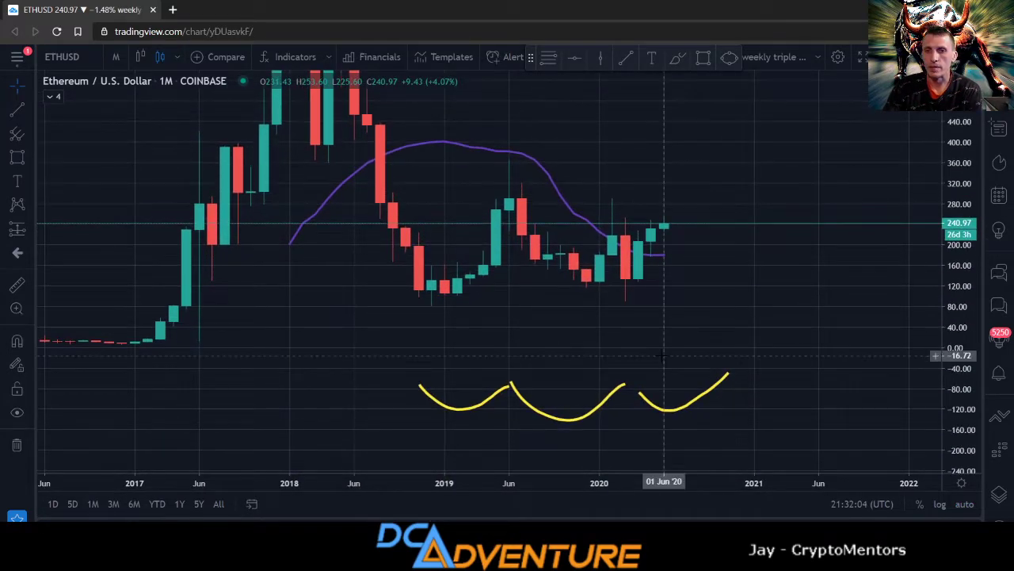
{"action": "left_click_drag", "start_coordinate": [612, 372], "coordinate": [685, 362]}
{"action": "left_click_drag", "start_coordinate": [694, 317], "coordinate": [669, 323]}
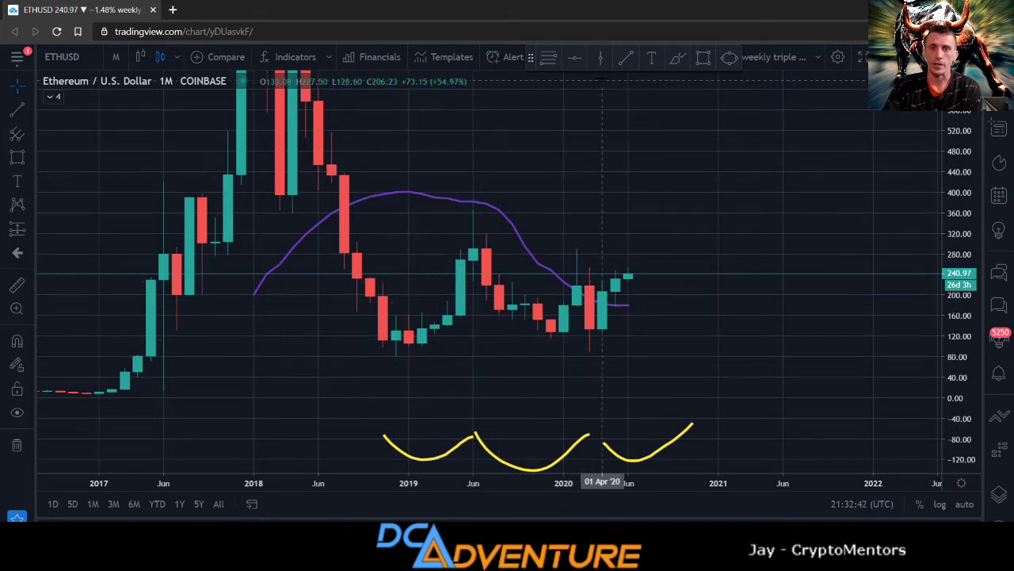
- Draw a descending trend line from about 385.75 in May 2019 to 129.86 in May 2021, and a horizontal line at about 93.86
{"action": "left_click", "coordinate": [625, 57]}
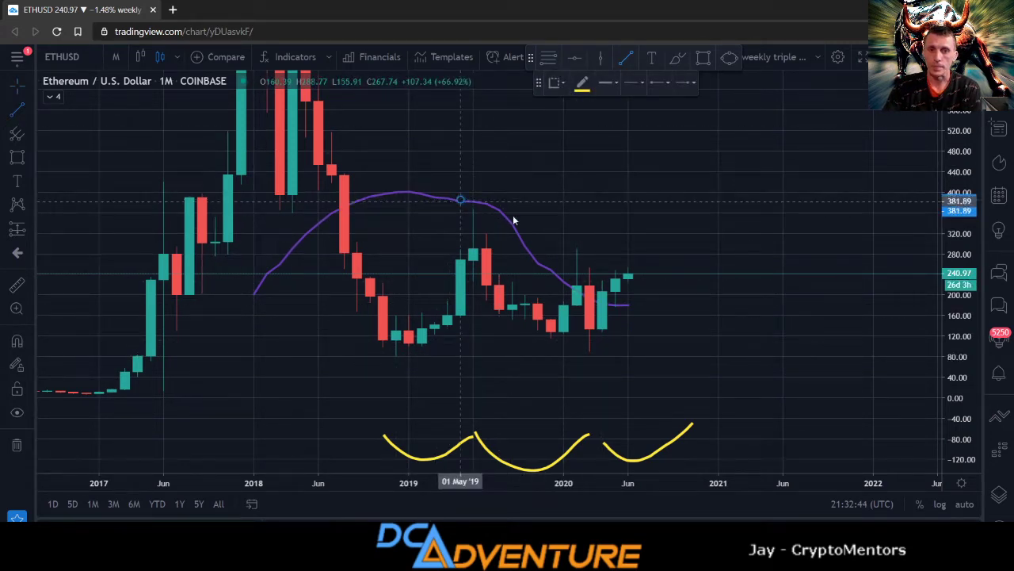
{"action": "left_click", "coordinate": [461, 200]}
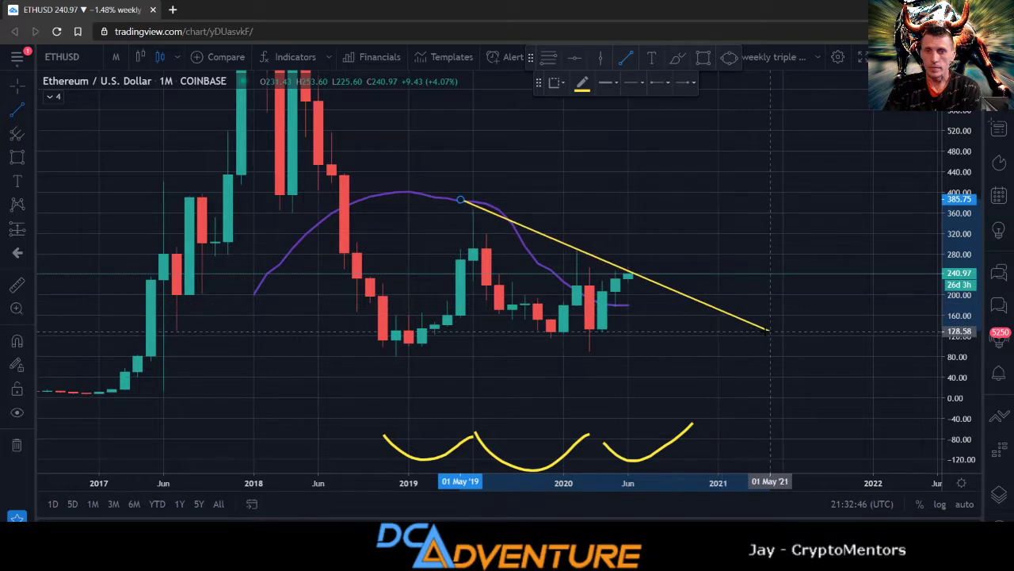
{"action": "left_click", "coordinate": [770, 330]}
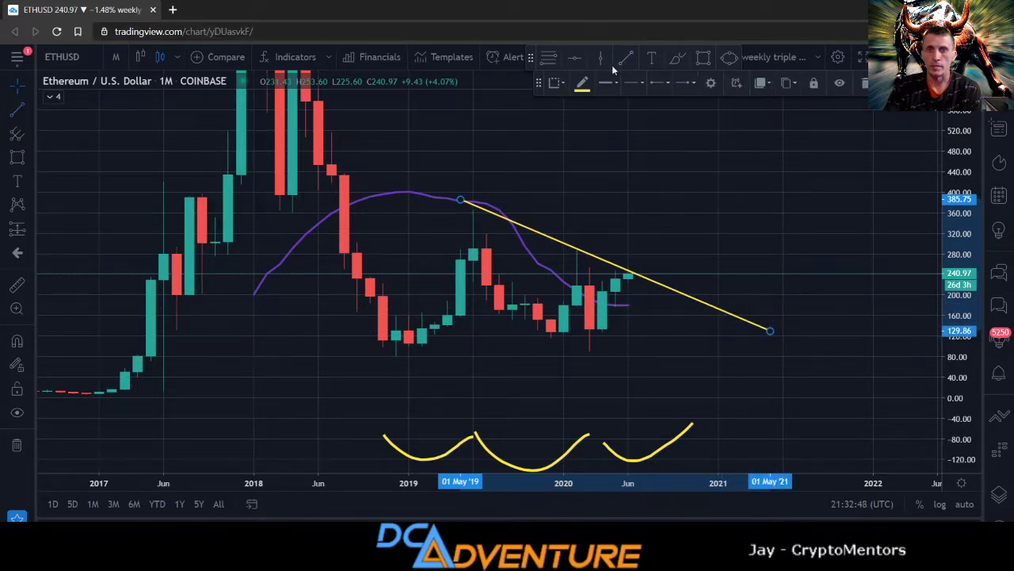
{"action": "left_click", "coordinate": [575, 62]}
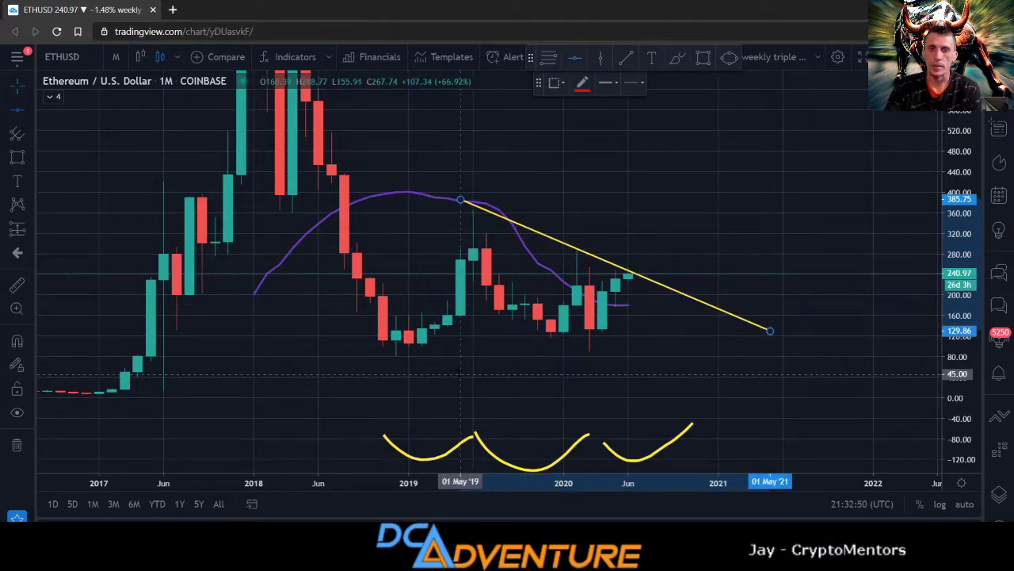
{"action": "left_click", "coordinate": [343, 349]}
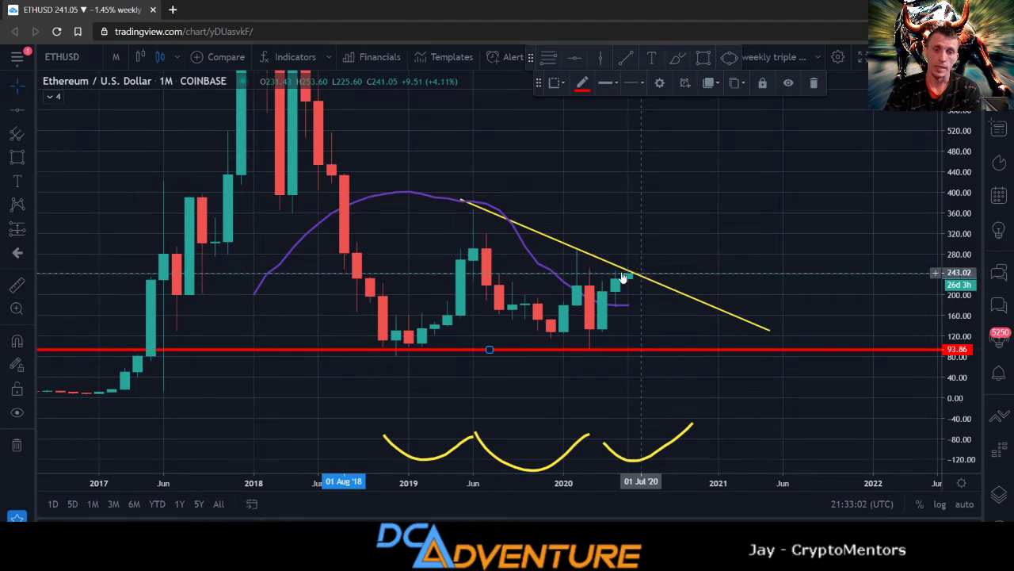
- Sketch a breakout and retest path above the descending trend line with the brush, and undo the sketch
{"action": "left_click", "coordinate": [672, 62]}
{"action": "mouse_move", "coordinate": [629, 263]}
{"action": "left_mouse_down"}
{"action": "mouse_move", "coordinate": [633, 232]}
{"action": "mouse_move", "coordinate": [641, 266]}
{"action": "mouse_move", "coordinate": [692, 209]}
{"action": "left_mouse_up"}
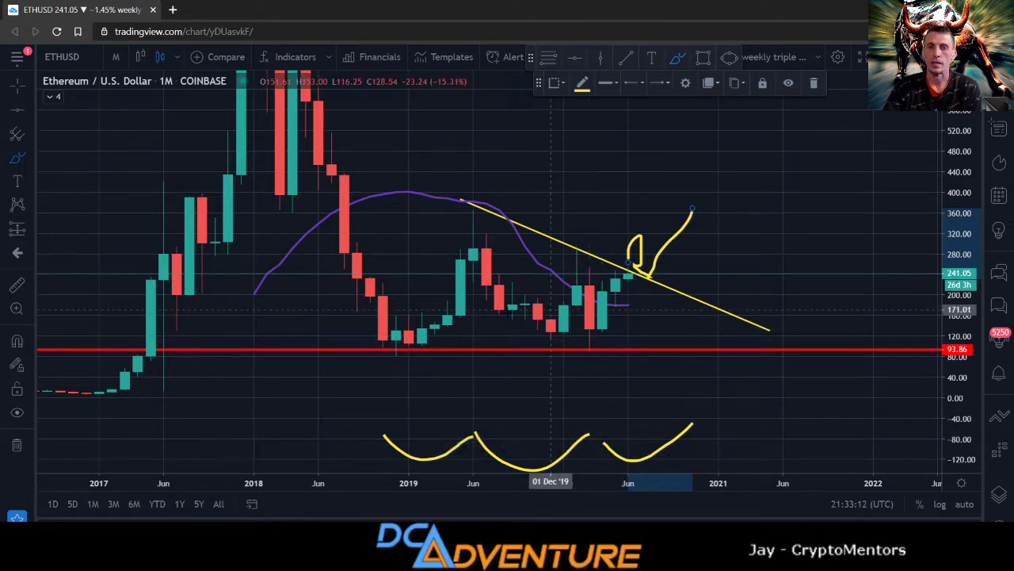
{"action": "key", "text": "ctrl+z"}
{"action": "key", "text": "ctrl+z"}
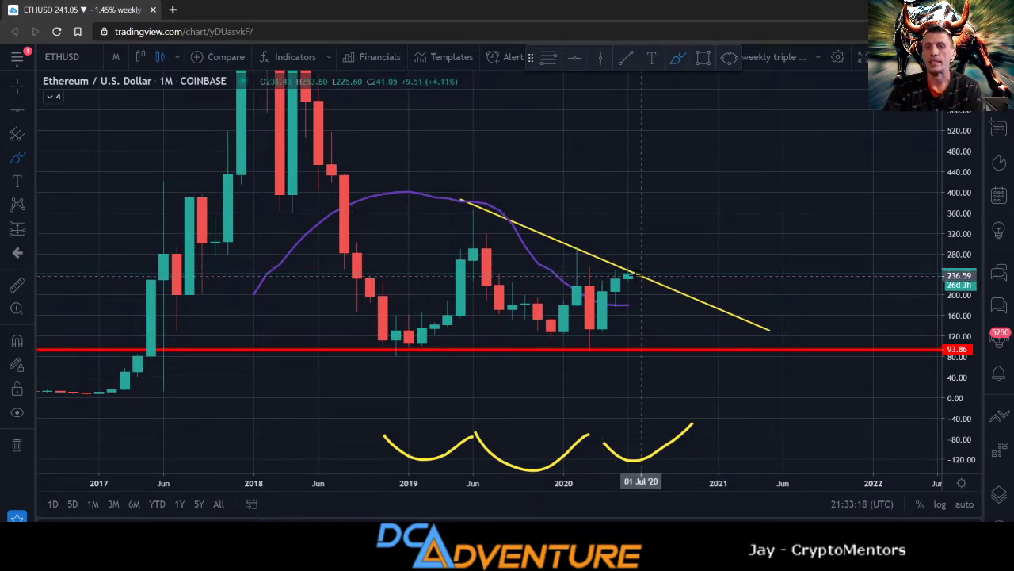
- Brush a falling path from just under the trend line toward the red horizontal line, and switch the chart to the 1 week interval
{"action": "left_click_drag", "start_coordinate": [641, 279], "coordinate": [653, 345]}
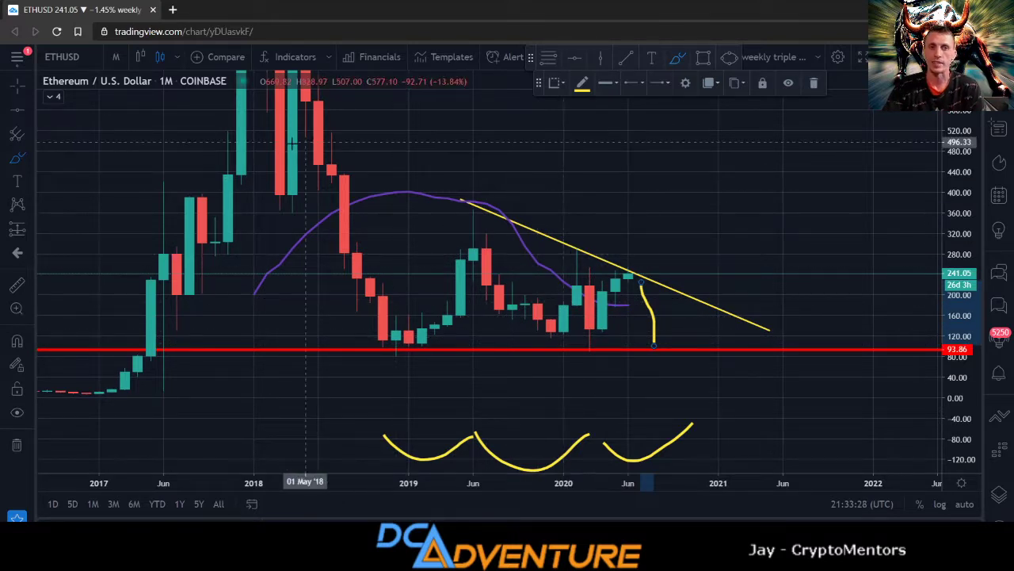
{"action": "left_click", "coordinate": [118, 59]}
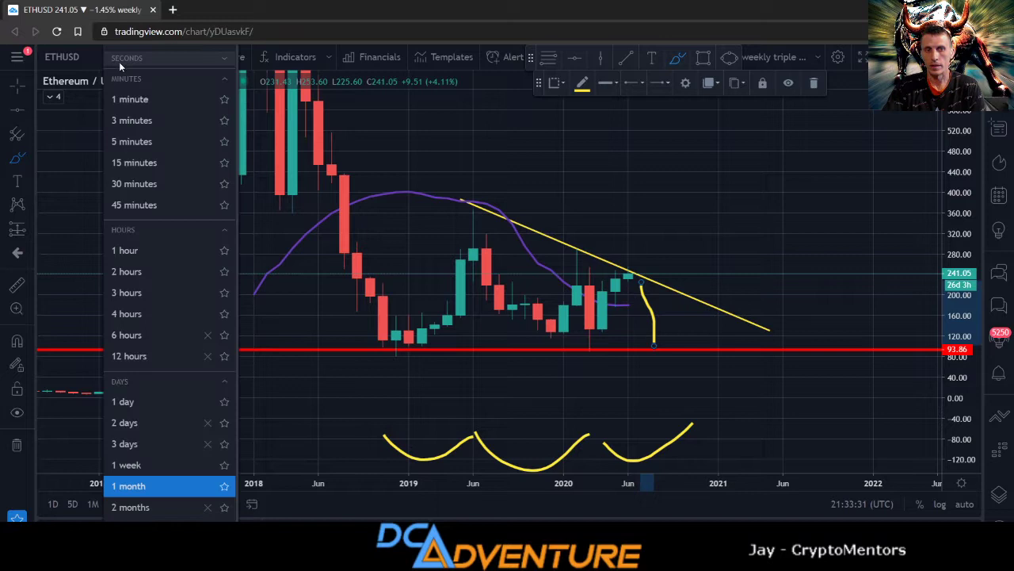
{"action": "left_click", "coordinate": [130, 466]}
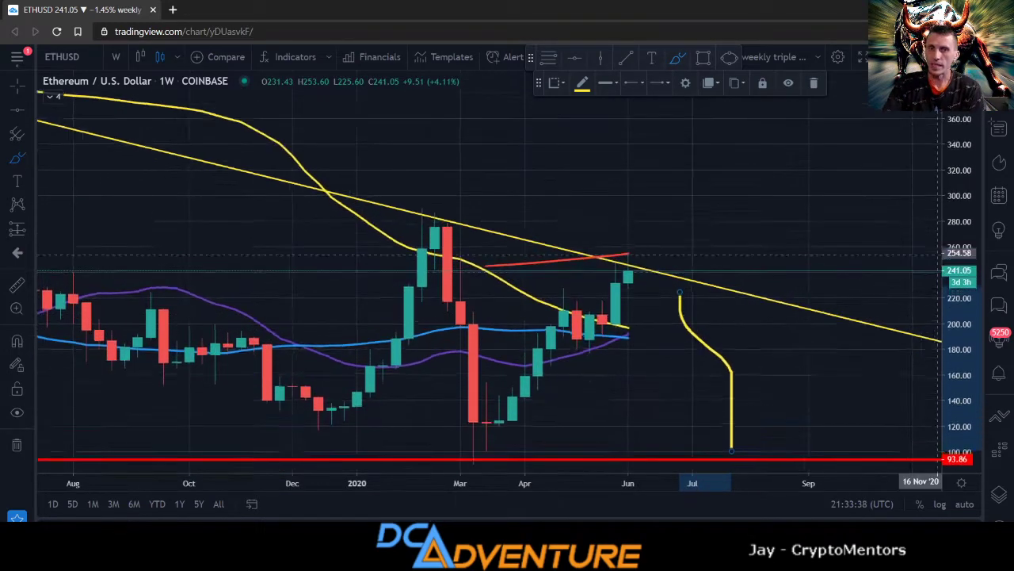
- Examine the weekly Ethereum candles against the moving averages, the descending trend line and the red horizontal line
{"action": "scroll", "coordinate": [747, 357], "scroll_direction": "down", "scroll_amount": 4}
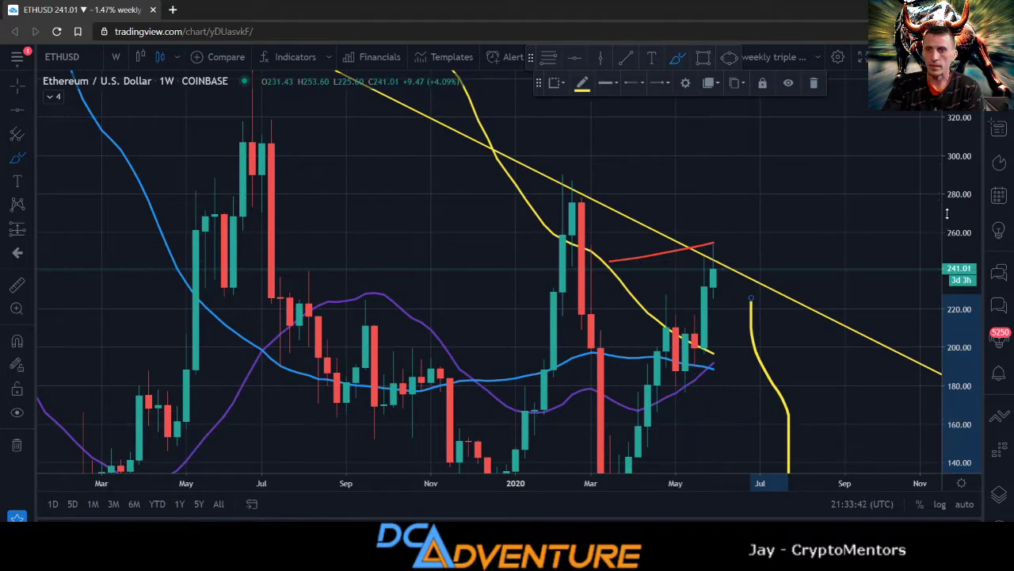
{"action": "left_click_drag", "start_coordinate": [946, 213], "coordinate": [946, 273]}
{"action": "scroll", "coordinate": [848, 365], "scroll_direction": "down", "scroll_amount": 3}
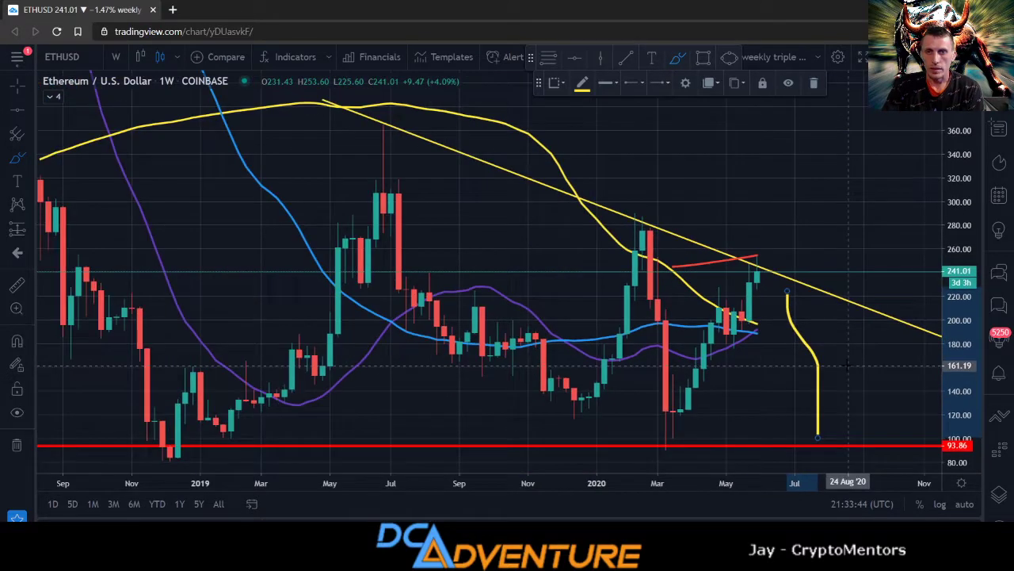
{"action": "scroll", "coordinate": [848, 365], "scroll_direction": "down", "scroll_amount": 2}
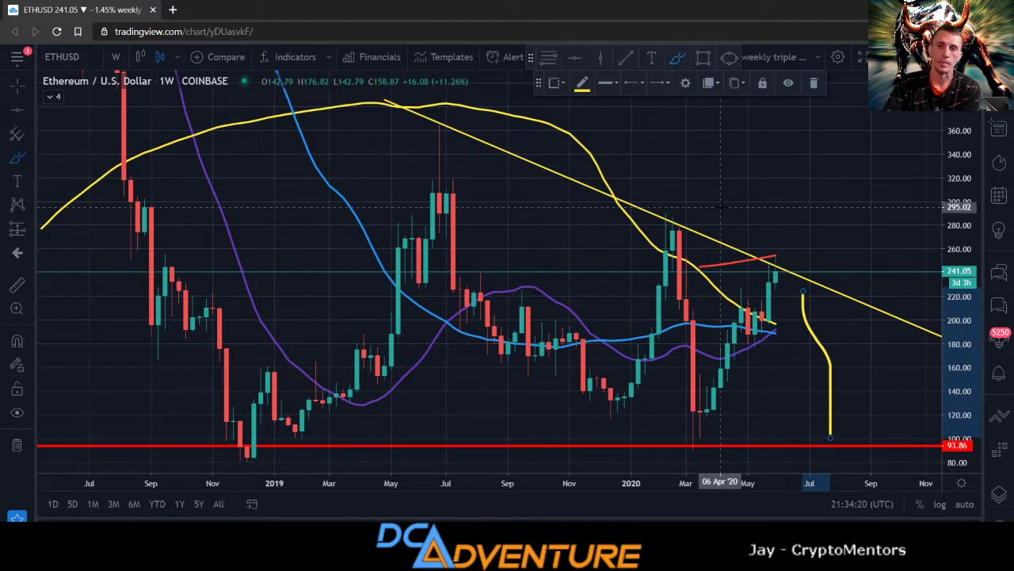
{"action": "scroll", "coordinate": [832, 226], "scroll_direction": "down", "scroll_amount": 1}
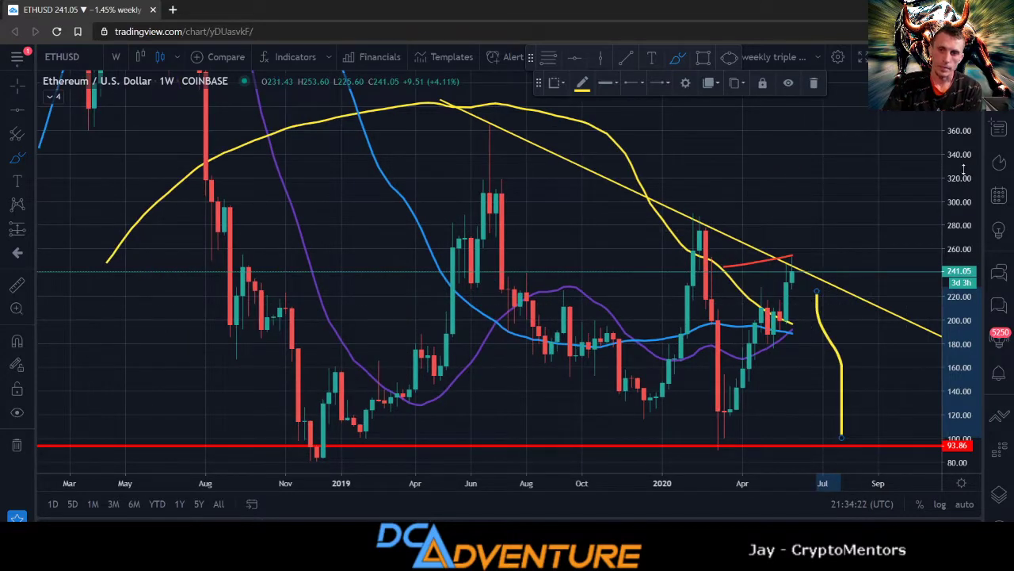
{"action": "left_click_drag", "start_coordinate": [973, 176], "coordinate": [973, 242]}
{"action": "scroll", "coordinate": [853, 394], "scroll_direction": "up", "scroll_amount": 2}
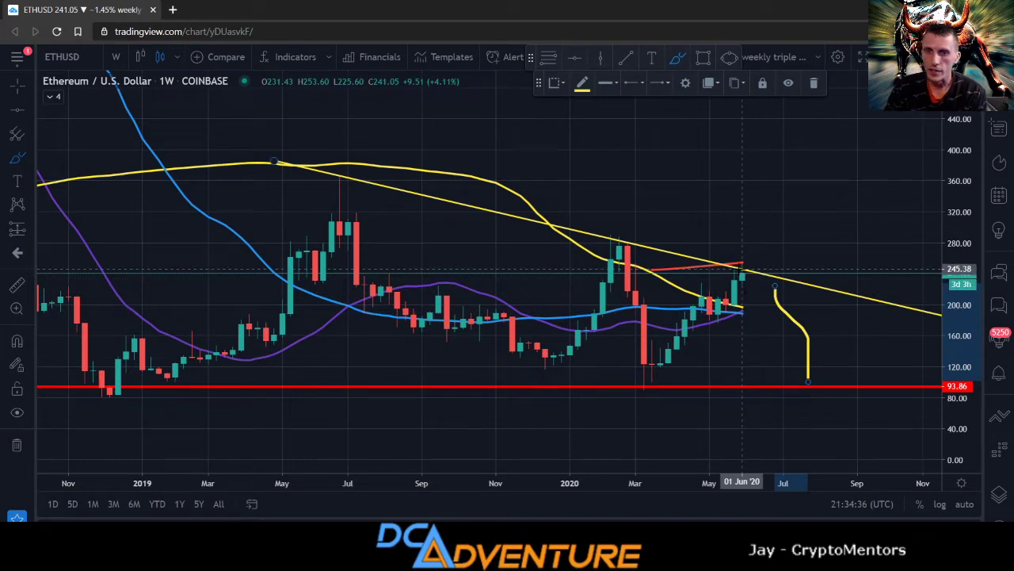
{"action": "scroll", "coordinate": [744, 266], "scroll_direction": "up", "scroll_amount": 3}
{"action": "scroll", "coordinate": [744, 265], "scroll_direction": "down", "scroll_amount": 3}
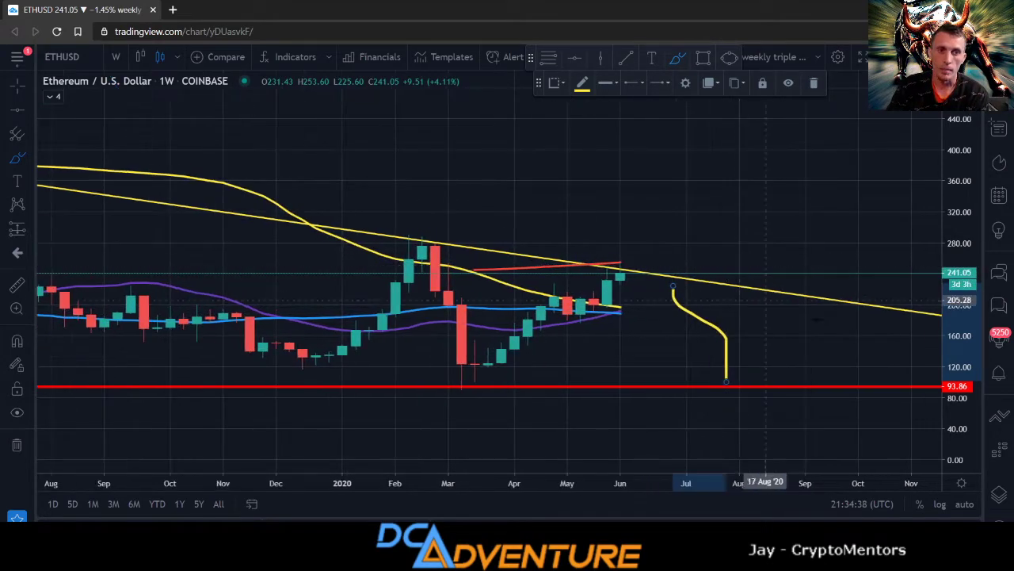
{"action": "left_click_drag", "start_coordinate": [954, 413], "coordinate": [885, 332]}
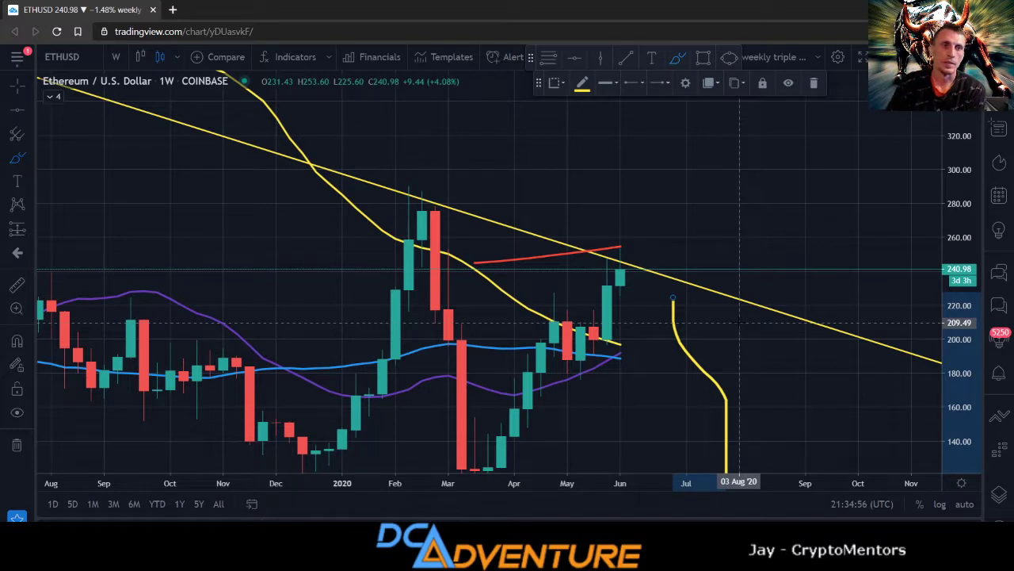
{"action": "scroll", "coordinate": [734, 321], "scroll_direction": "up", "scroll_amount": 1}
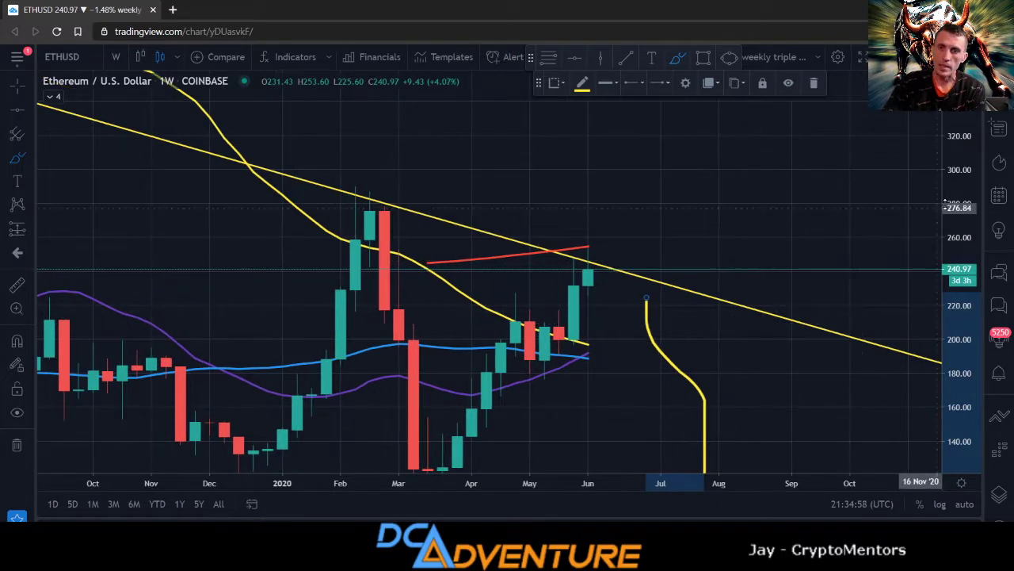
{"action": "left_click_drag", "start_coordinate": [959, 207], "coordinate": [958, 234]}
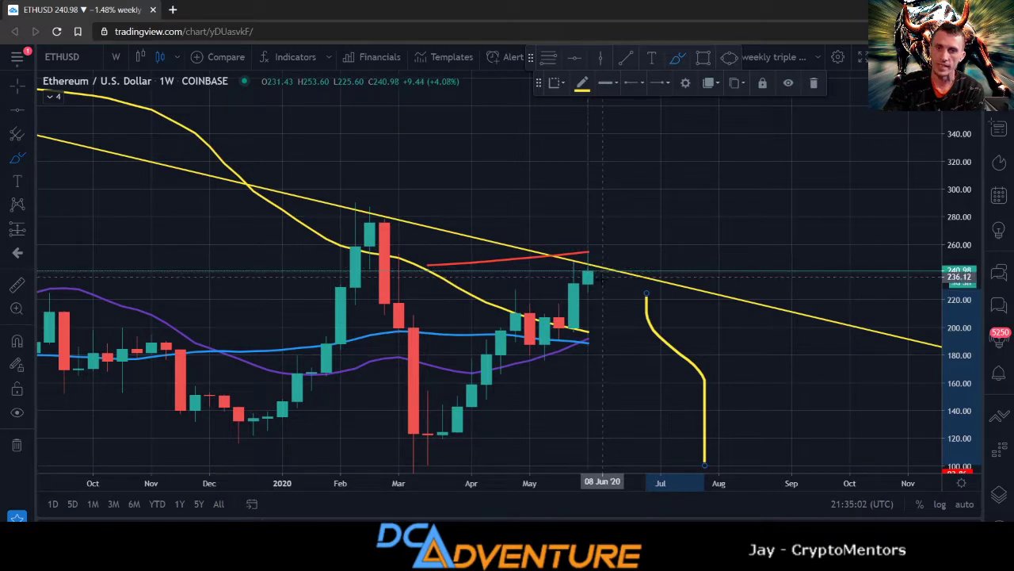
{"action": "scroll", "coordinate": [634, 279], "scroll_direction": "down", "scroll_amount": 3}
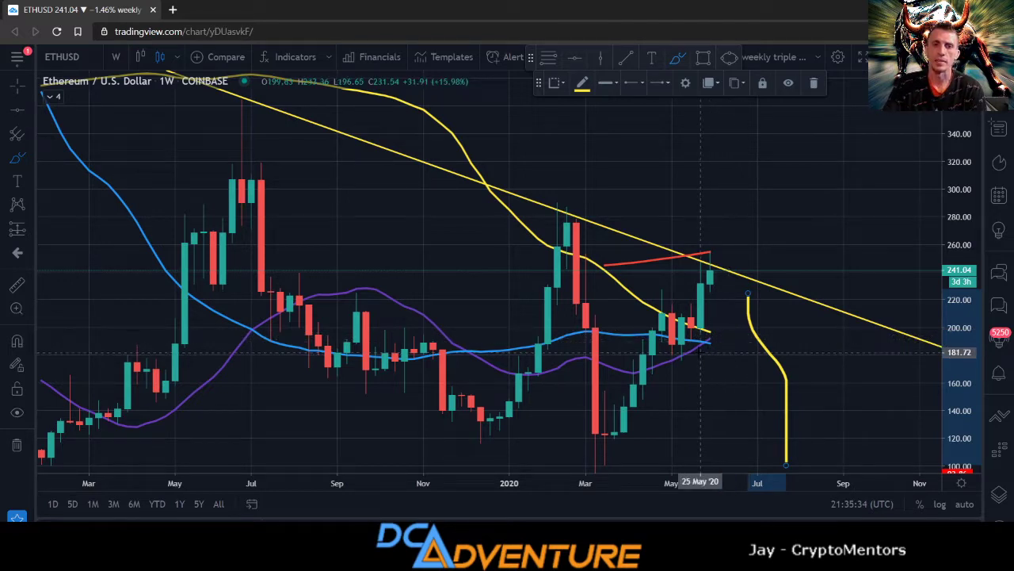
{"action": "scroll", "coordinate": [459, 317], "scroll_direction": "down", "scroll_amount": 2}
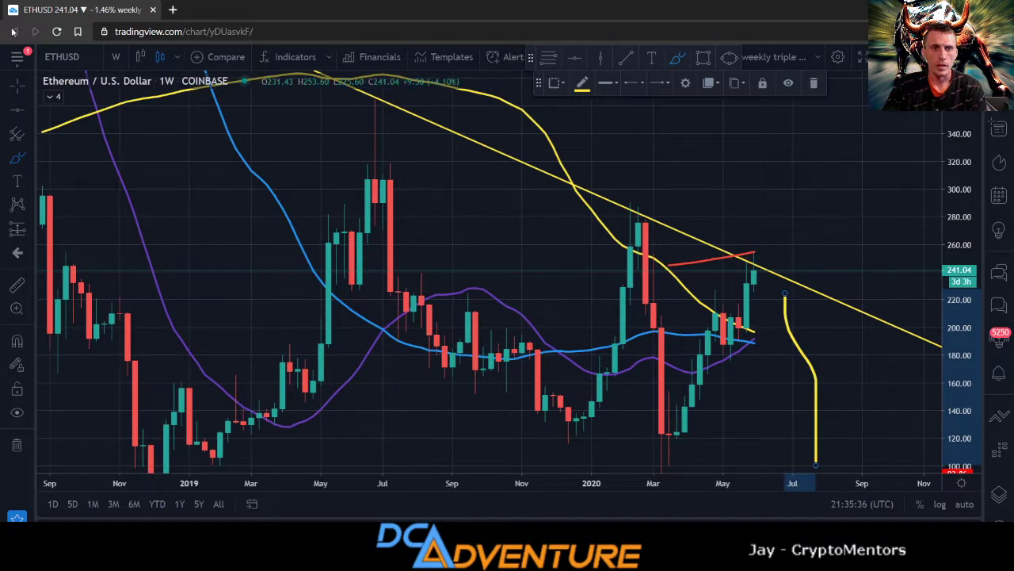
- Switch the Ethereum chart to the 1 day interval and show the candles from November 2019 to June 2020
{"action": "left_click", "coordinate": [116, 57]}
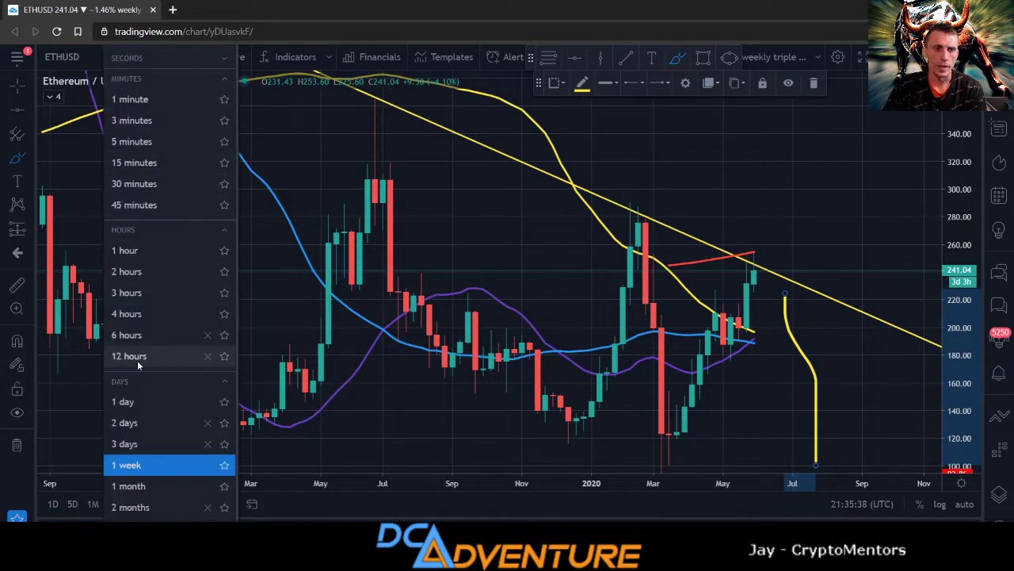
{"action": "left_click", "coordinate": [139, 401]}
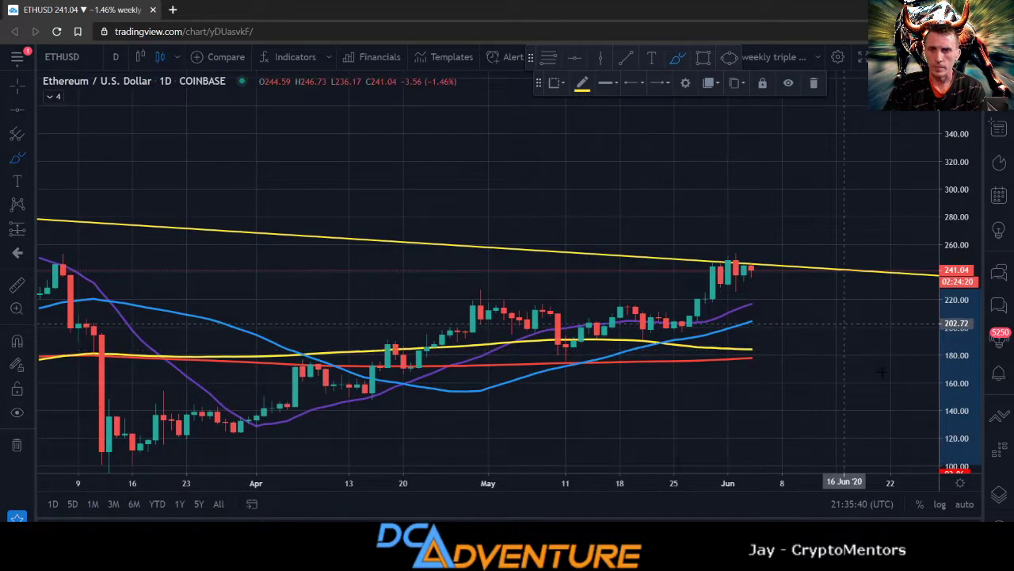
{"action": "scroll", "coordinate": [884, 403], "scroll_direction": "up", "scroll_amount": 1}
{"action": "scroll", "coordinate": [884, 403], "scroll_direction": "down", "scroll_amount": 3}
{"action": "scroll", "coordinate": [884, 403], "scroll_direction": "down", "scroll_amount": 2}
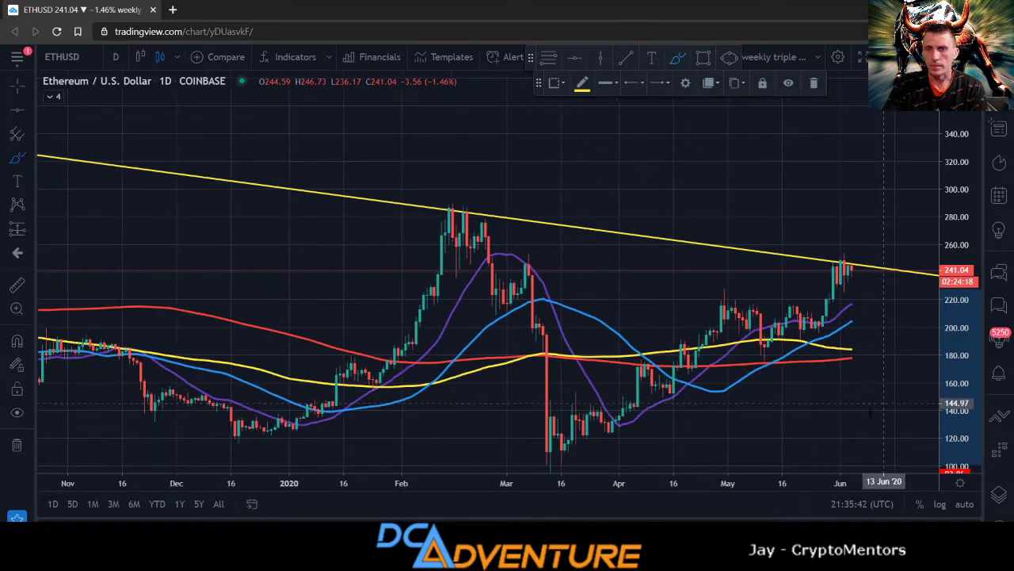
- Remove all drawings from the daily chart, including the stray brush stroke
{"action": "left_click_drag", "start_coordinate": [864, 411], "coordinate": [843, 370]}
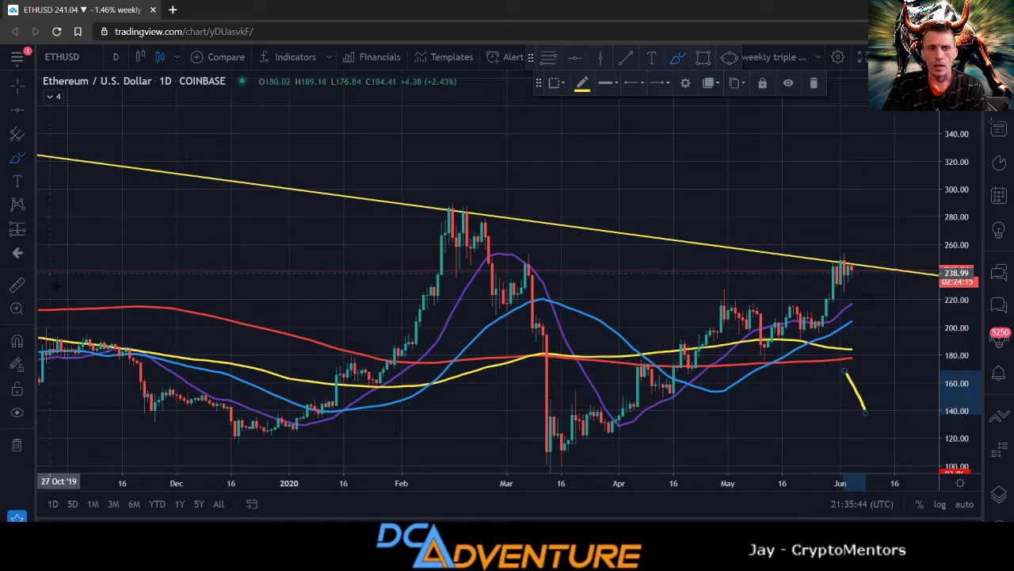
{"action": "left_click", "coordinate": [12, 449]}
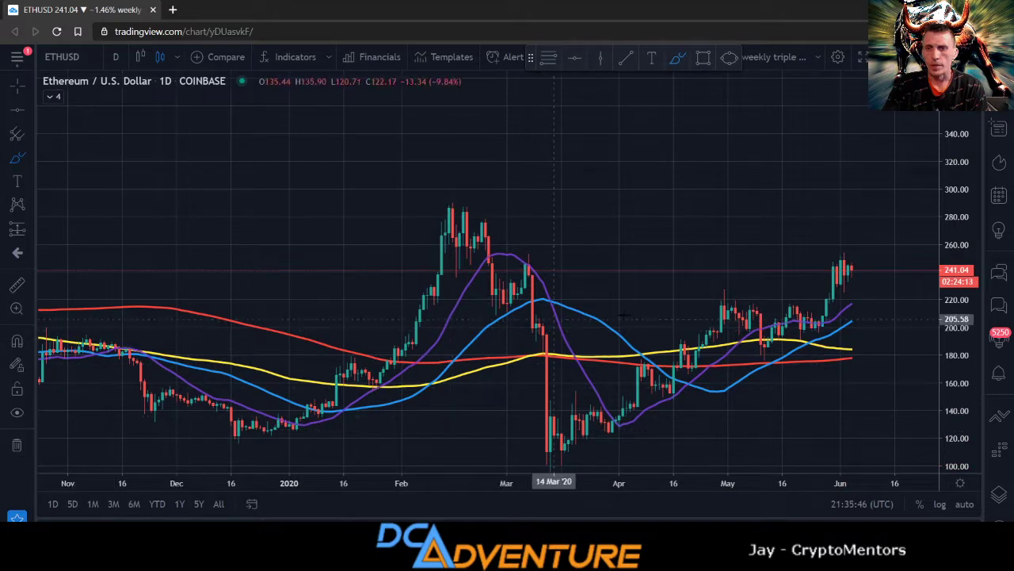
- Examine the daily Ethereum candles and their four moving averages from January to June 2020
{"action": "scroll", "coordinate": [626, 317], "scroll_direction": "up", "scroll_amount": 1}
{"action": "scroll", "coordinate": [624, 315], "scroll_direction": "down", "scroll_amount": 1}
{"action": "scroll", "coordinate": [622, 313], "scroll_direction": "up", "scroll_amount": 1}
{"action": "scroll", "coordinate": [622, 313], "scroll_direction": "up", "scroll_amount": 1}
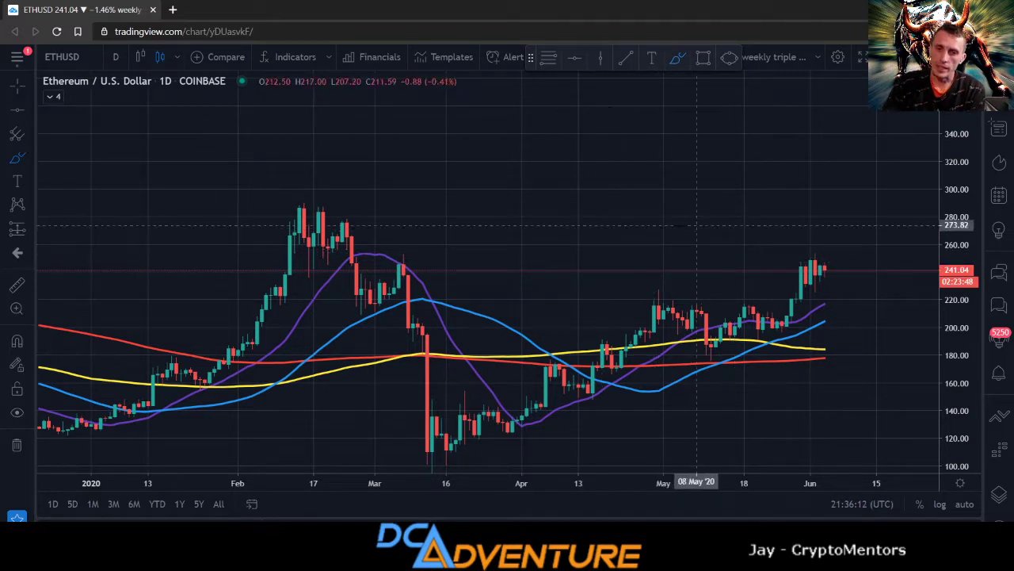
{"action": "scroll", "coordinate": [553, 262], "scroll_direction": "down", "scroll_amount": 2}
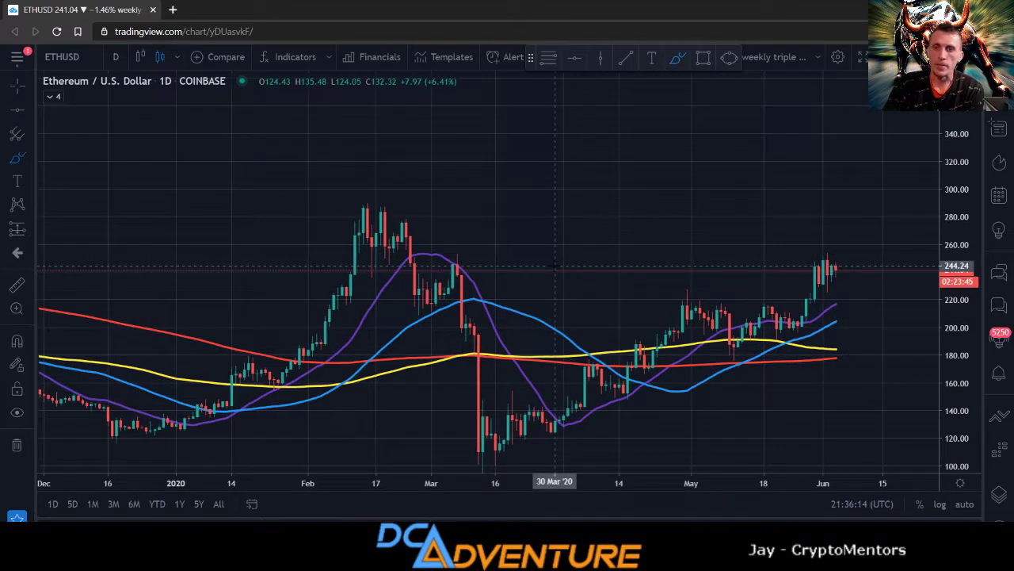
{"action": "scroll", "coordinate": [555, 266], "scroll_direction": "up", "scroll_amount": 4}
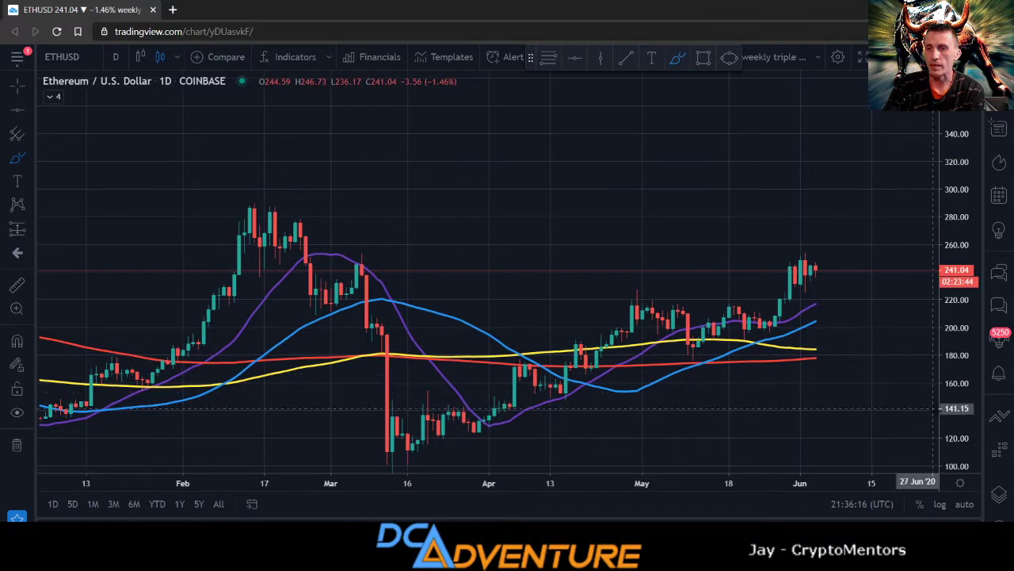
{"action": "left_click_drag", "start_coordinate": [943, 410], "coordinate": [942, 390]}
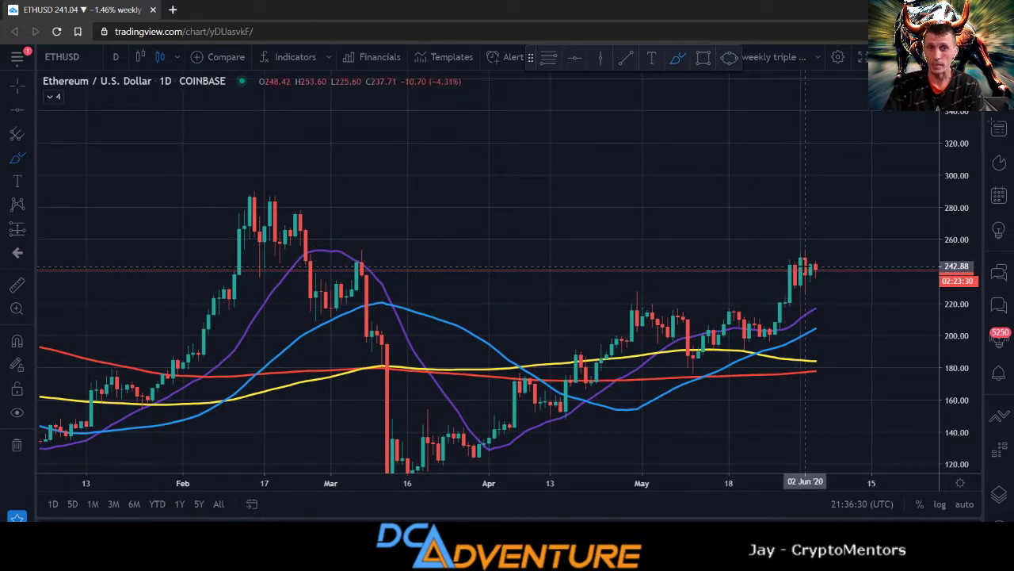
- Draw a rectangular price zone on the daily Ethereum chart from 5 February to about 18 June 2020, between about 245 and 257
{"action": "left_click", "coordinate": [579, 62]}
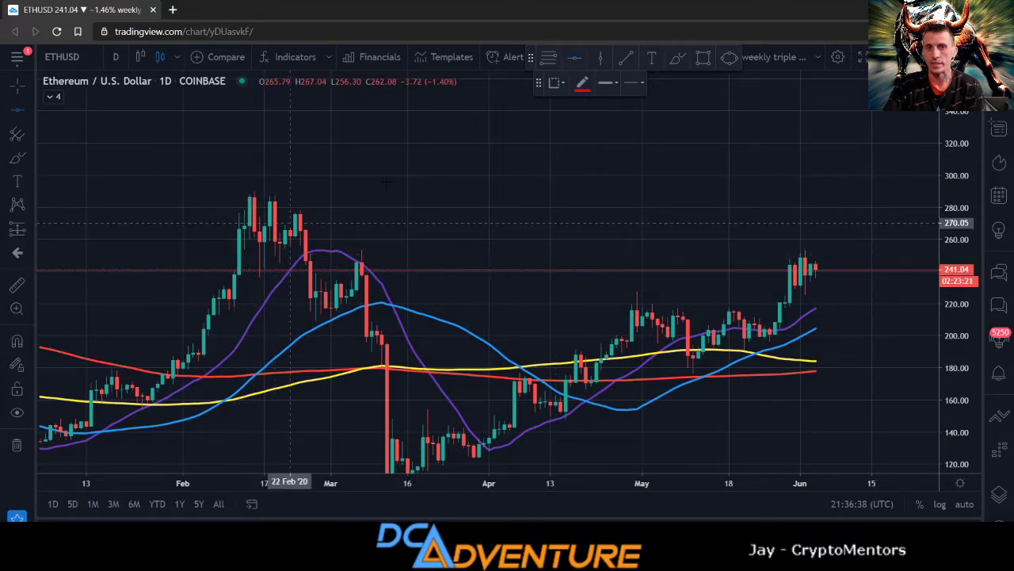
{"action": "left_click", "coordinate": [702, 59]}
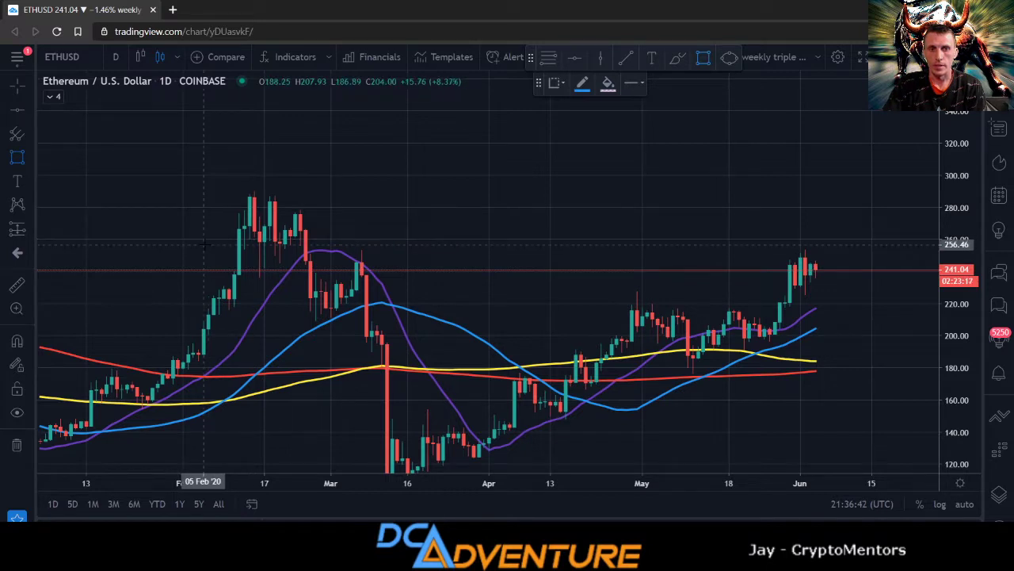
{"action": "mouse_move", "coordinate": [203, 244]}
{"action": "left_mouse_down"}
{"action": "mouse_move", "coordinate": [905, 235]}
{"action": "mouse_move", "coordinate": [890, 267]}
{"action": "left_mouse_up"}
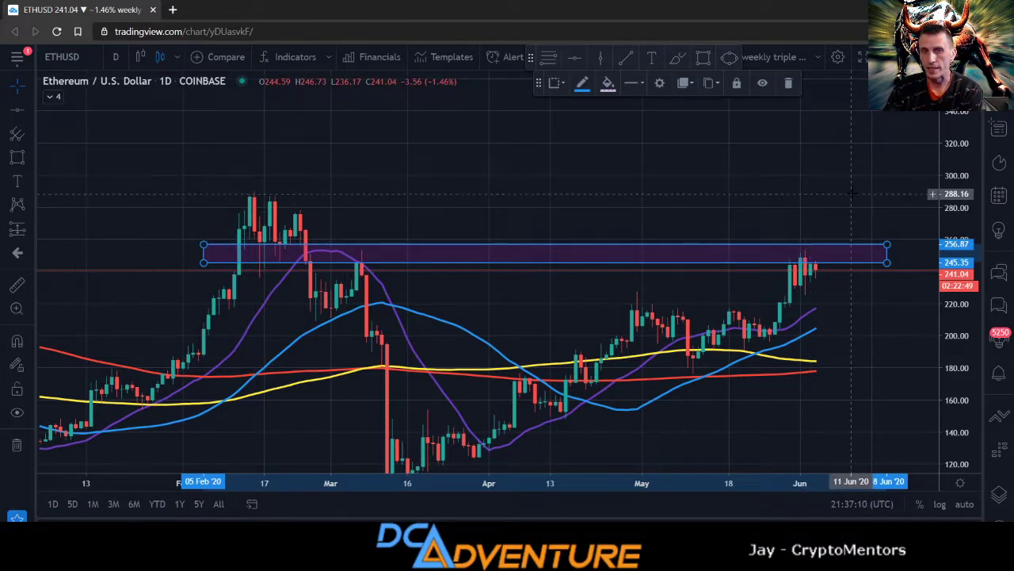
{"action": "scroll", "coordinate": [852, 193], "scroll_direction": "down", "scroll_amount": 5}
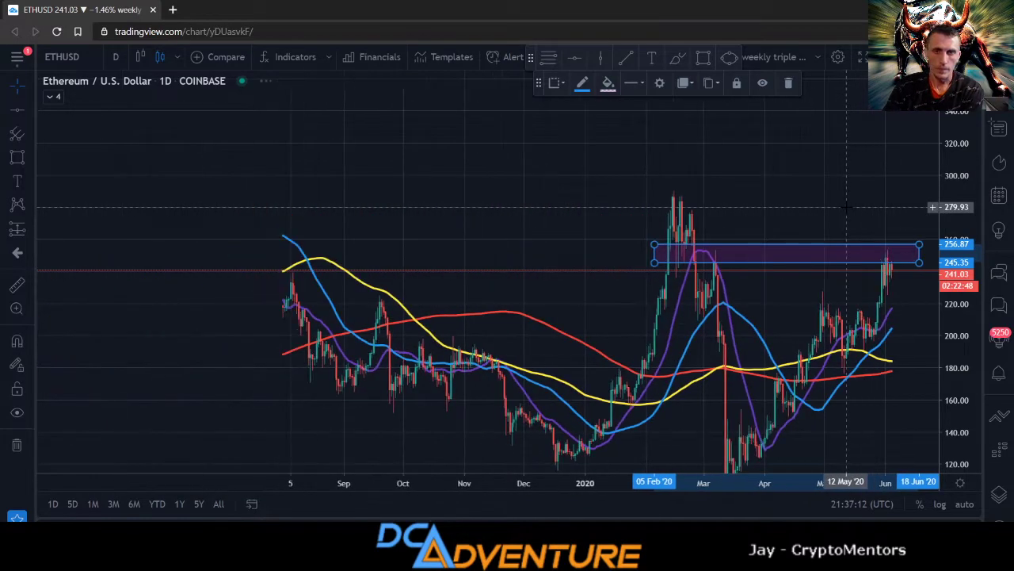
- Search for BTC and load the Coinbase BTC/USD symbol in the chart
{"action": "left_click", "coordinate": [116, 56]}
{"action": "key", "text": "Escape"}
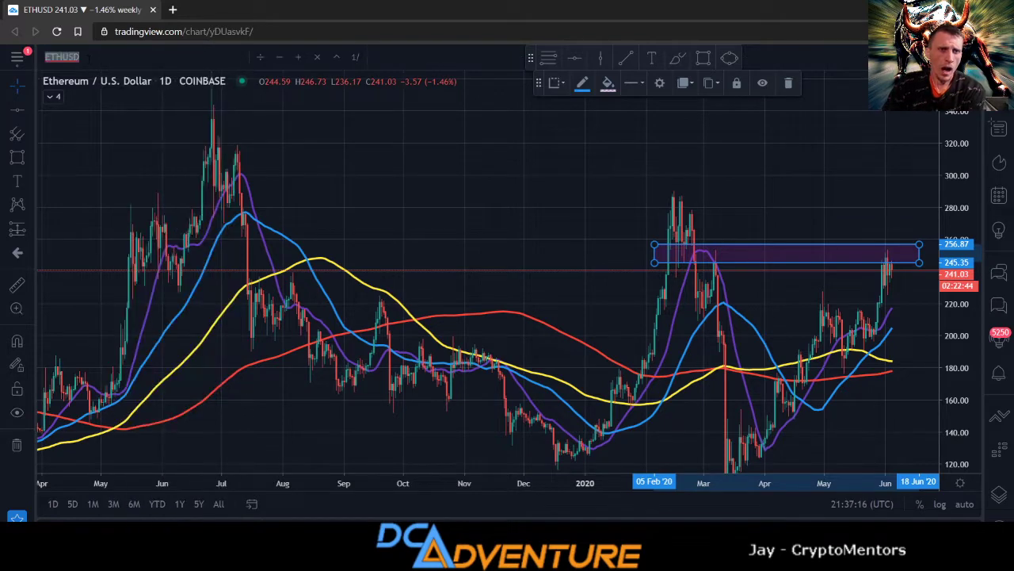
{"action": "type", "text": "BTC"}
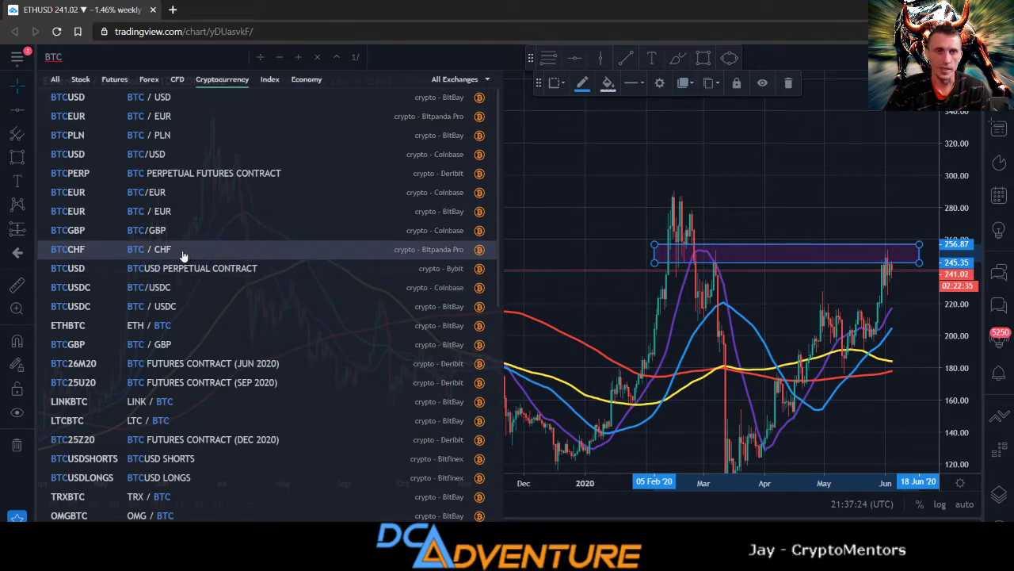
{"action": "left_click", "coordinate": [180, 154]}
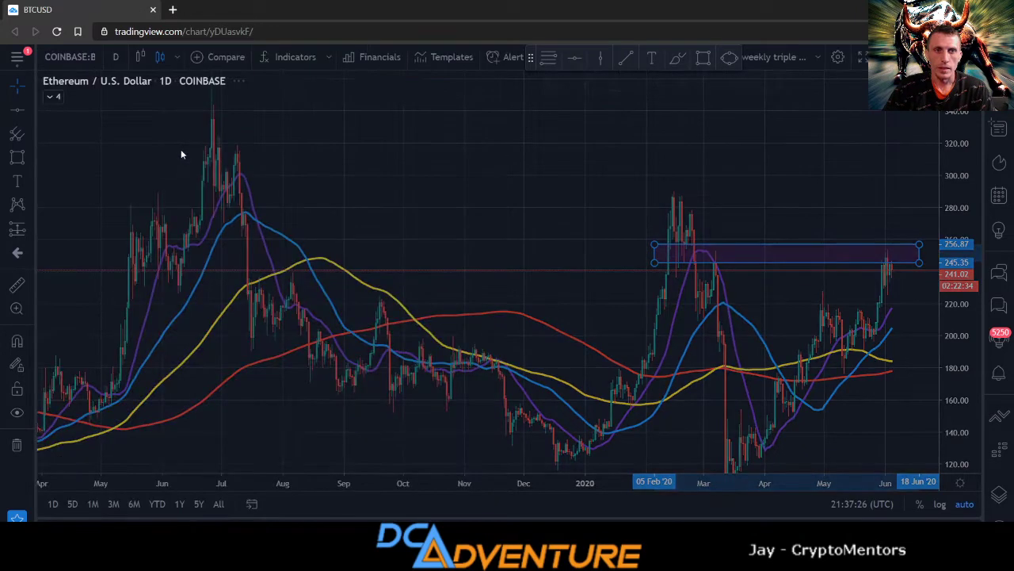
- Switch the Bitcoin chart to the 1 week interval and rescale its price axis to show the candles from mid-2017 onward
{"action": "left_click", "coordinate": [117, 58]}
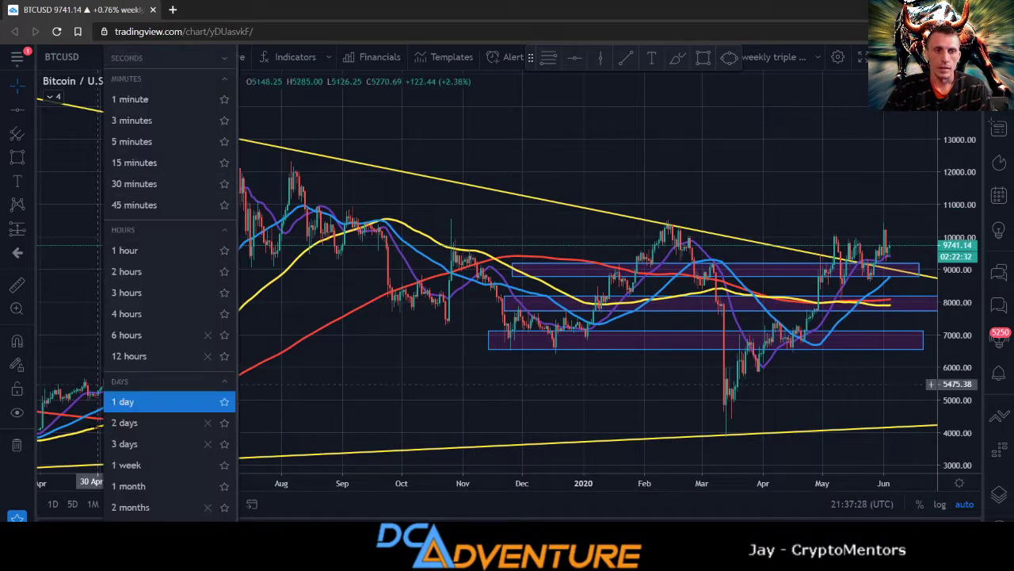
{"action": "left_click", "coordinate": [120, 464]}
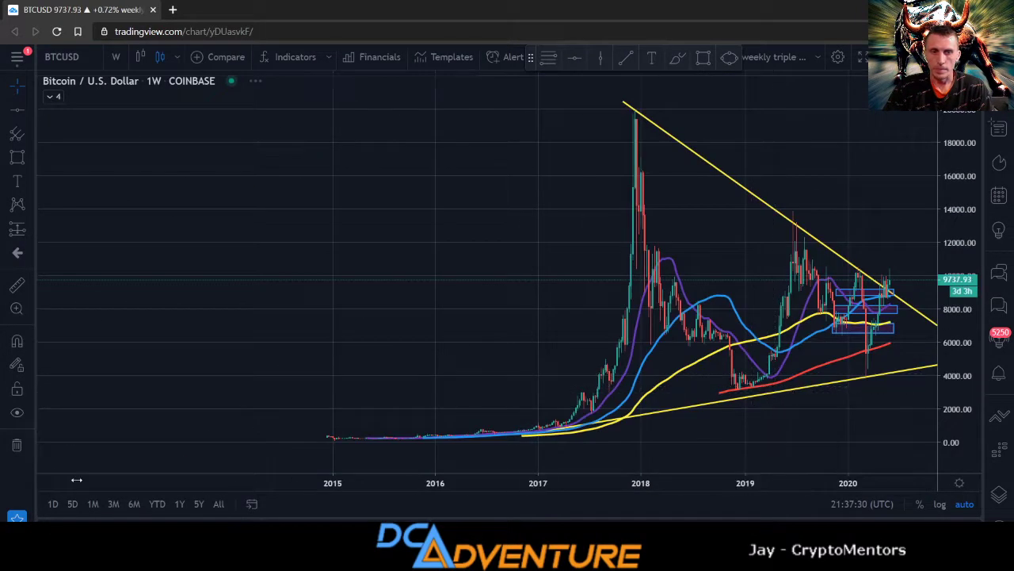
{"action": "scroll", "coordinate": [621, 429], "scroll_direction": "up", "scroll_amount": 3}
{"action": "scroll", "coordinate": [622, 429], "scroll_direction": "up", "scroll_amount": 2}
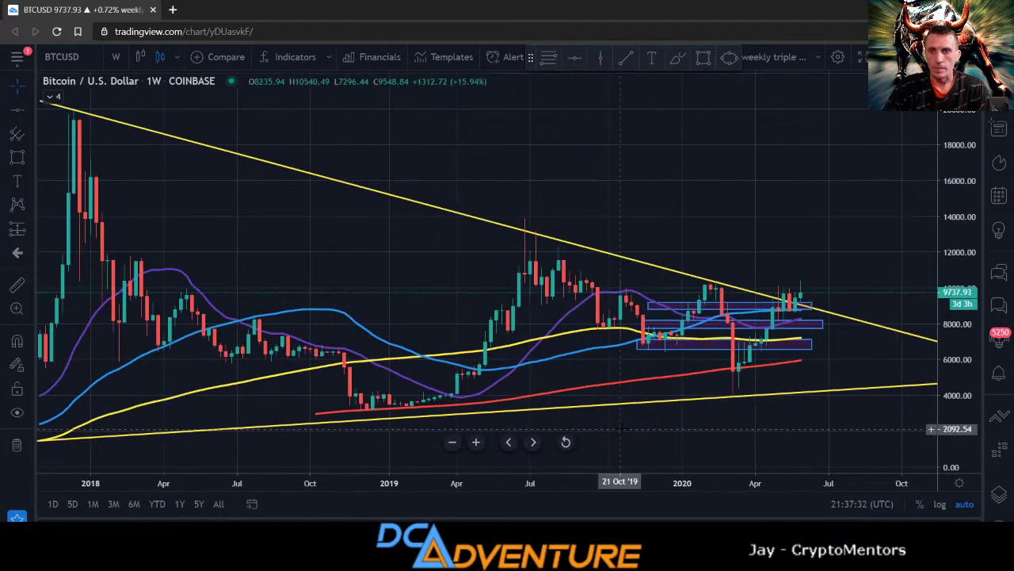
{"action": "scroll", "coordinate": [621, 429], "scroll_direction": "down", "scroll_amount": 4}
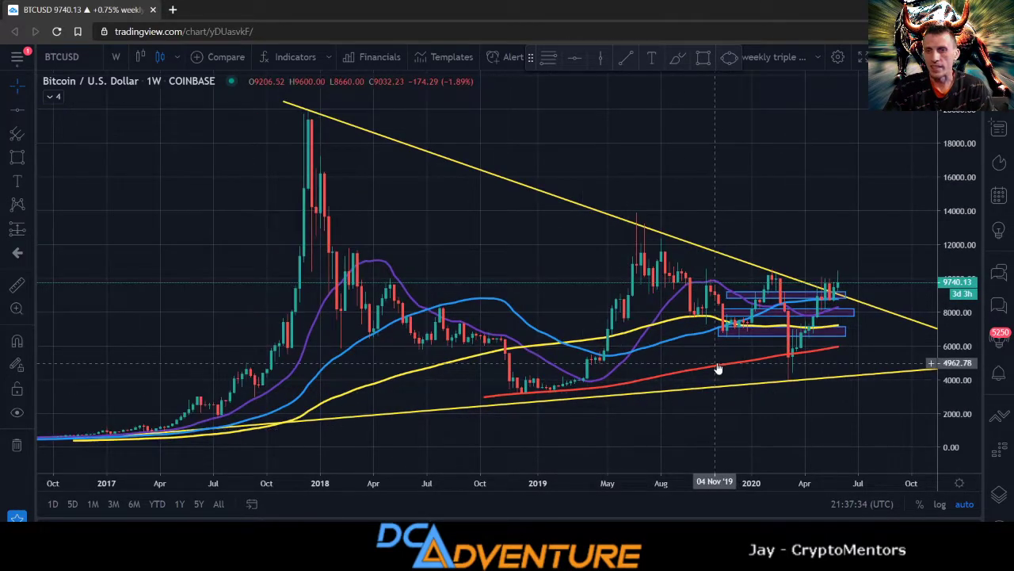
{"action": "left_click_drag", "start_coordinate": [707, 353], "coordinate": [581, 350]}
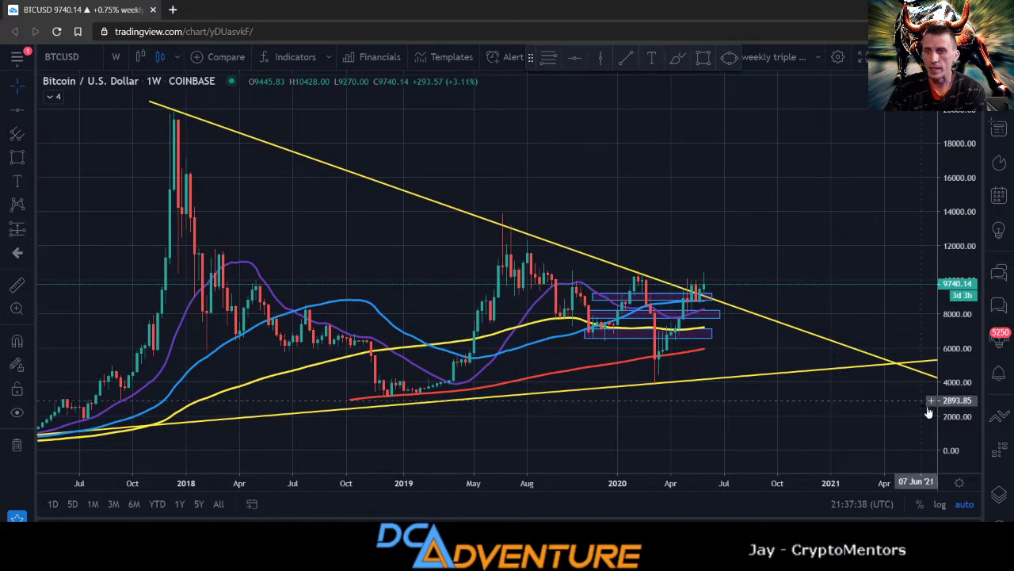
{"action": "left_click_drag", "start_coordinate": [952, 416], "coordinate": [953, 447]}
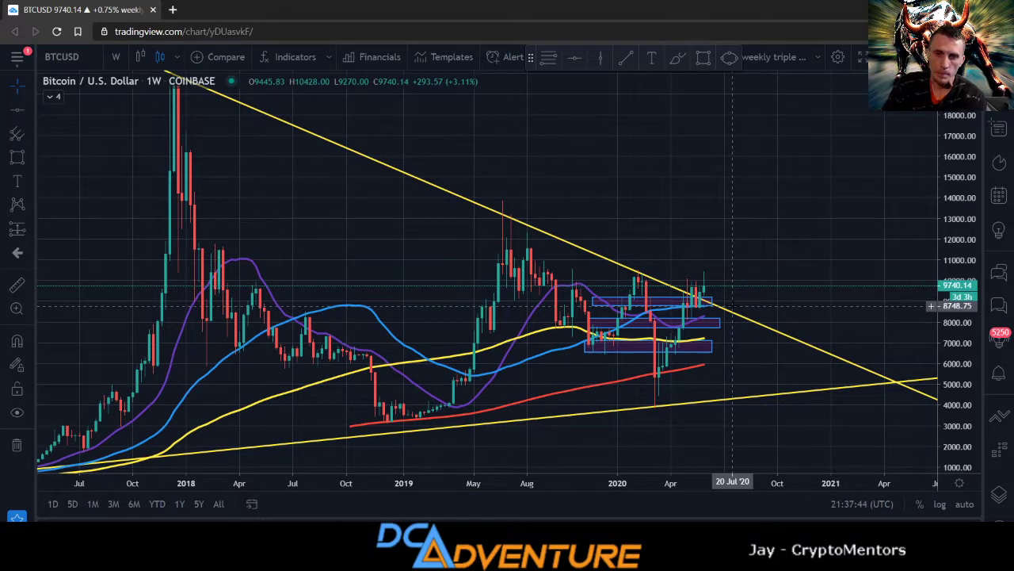
- Delete the three rectangular price zones between about 6,500 and 9,000 from the weekly Bitcoin chart
{"action": "scroll", "coordinate": [577, 333], "scroll_direction": "up", "scroll_amount": 2}
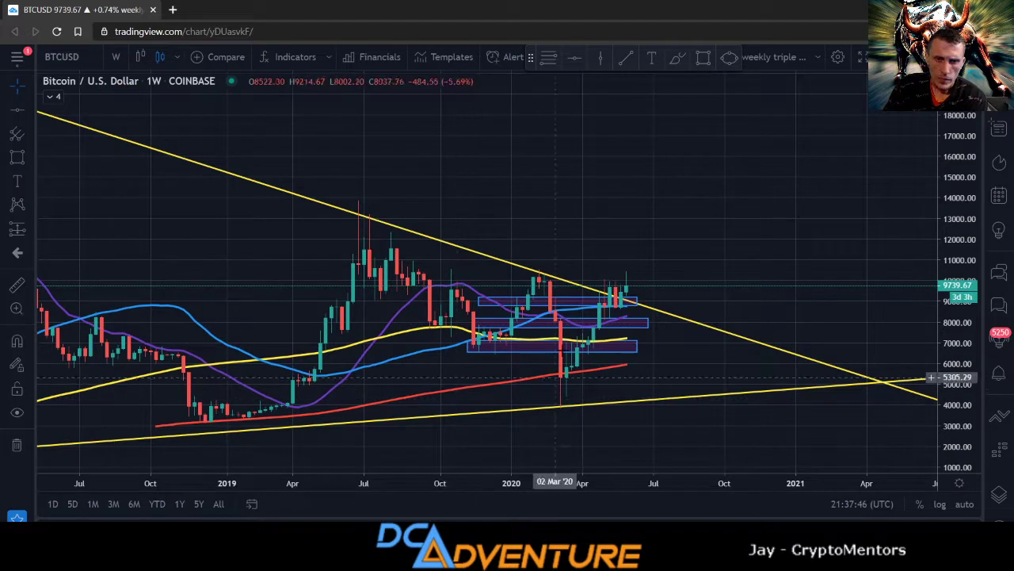
{"action": "left_click", "coordinate": [554, 303]}
{"action": "left_click", "coordinate": [785, 83]}
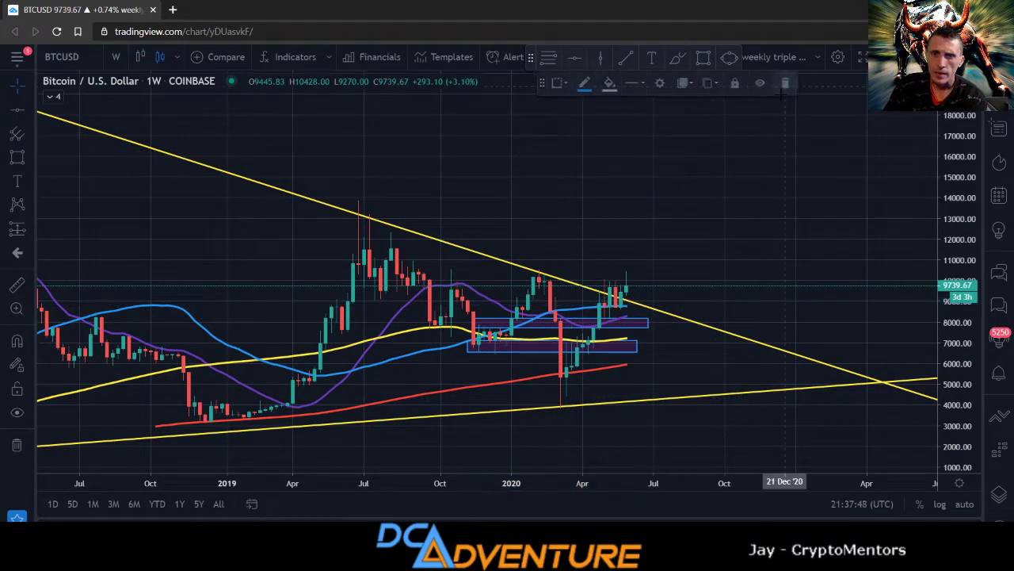
{"action": "left_click", "coordinate": [539, 325]}
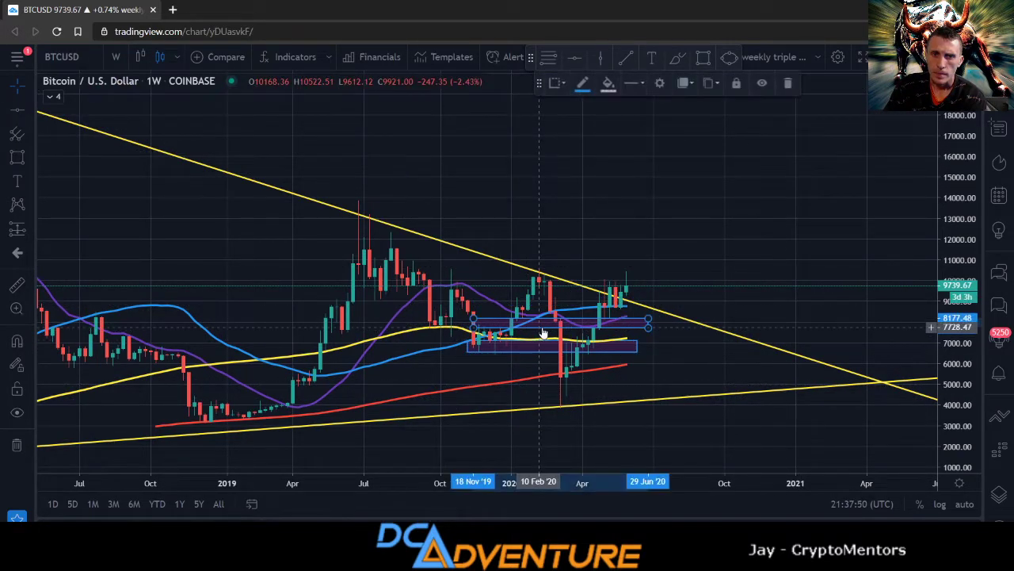
{"action": "left_click", "coordinate": [787, 84]}
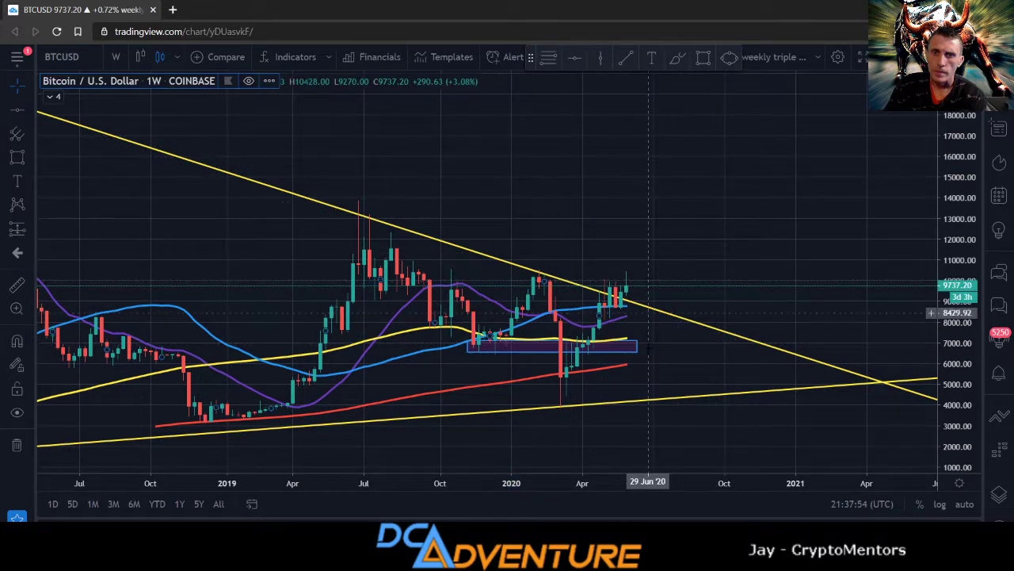
{"action": "left_click", "coordinate": [616, 350]}
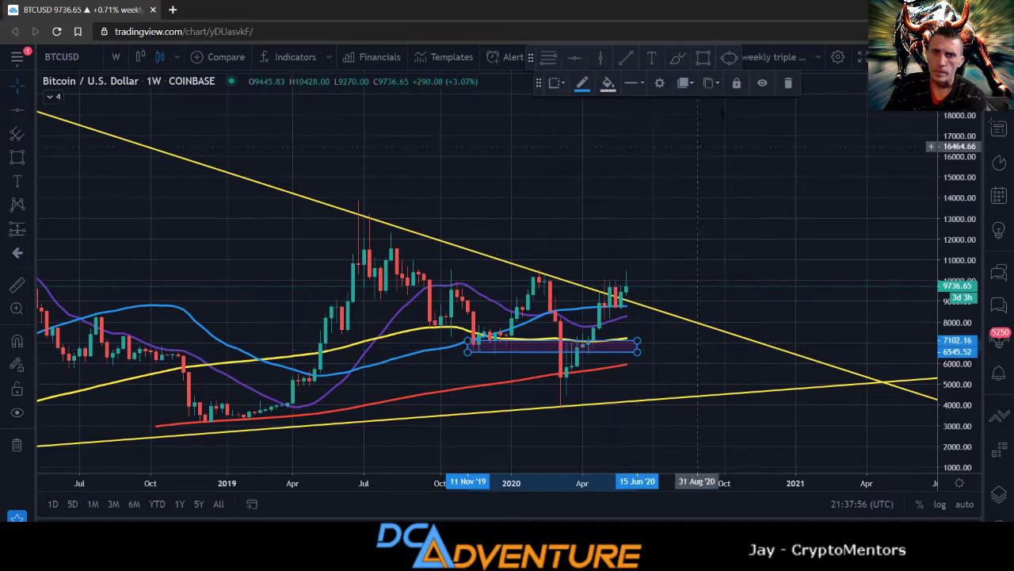
{"action": "left_click", "coordinate": [787, 84]}
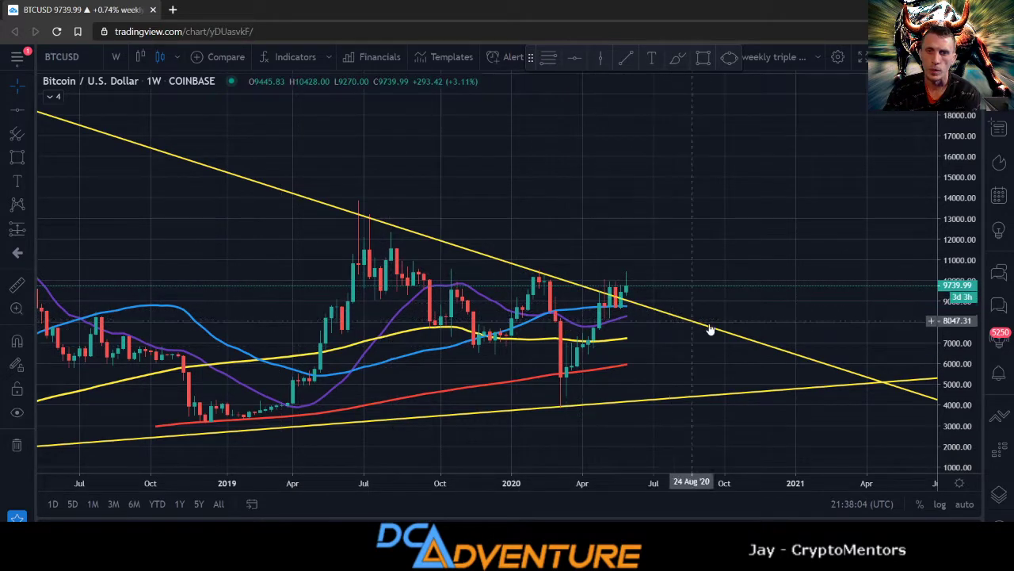
- Move the end point of the descending yellow trend line to about 3,392 at 22 November 2021
{"action": "left_click_drag", "start_coordinate": [773, 313], "coordinate": [698, 352]}
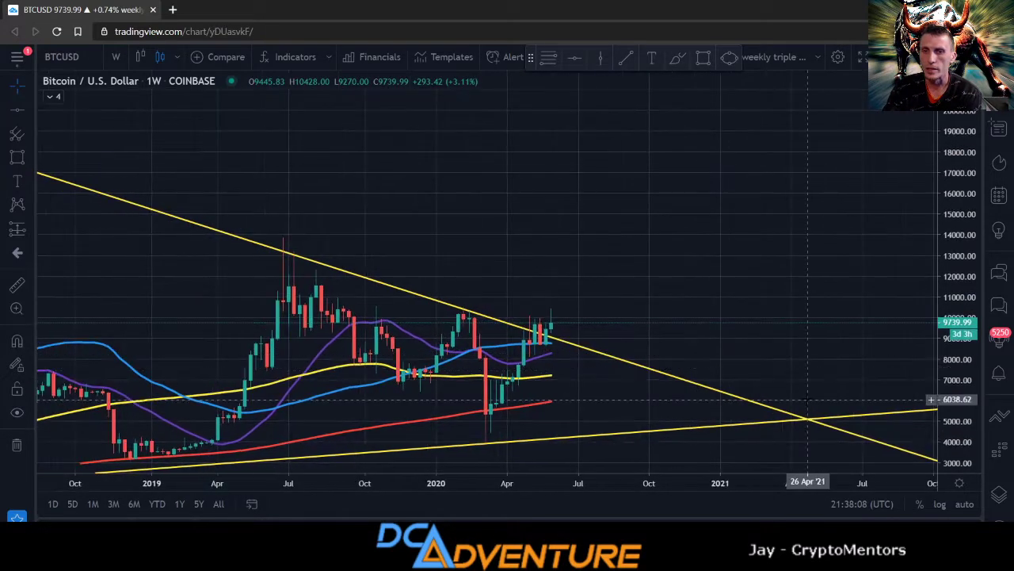
{"action": "left_click_drag", "start_coordinate": [793, 394], "coordinate": [660, 369]}
{"action": "left_click", "coordinate": [739, 441]}
{"action": "left_click_drag", "start_coordinate": [741, 441], "coordinate": [757, 434]}
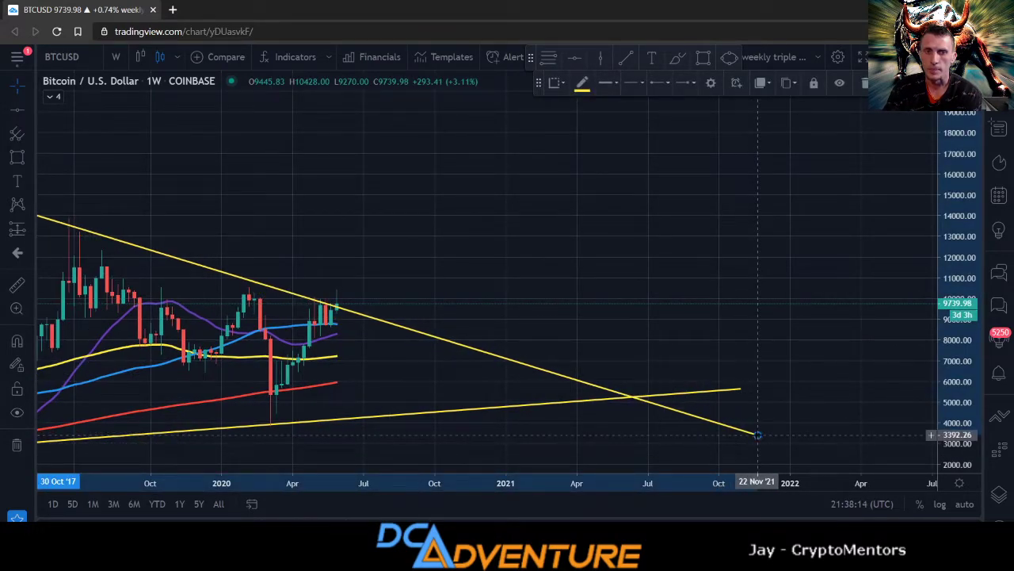
- Examine the weekly Bitcoin candles from 2017 to June 2020 against the descending and ascending trend lines and the moving averages
{"action": "left_click_drag", "start_coordinate": [528, 281], "coordinate": [749, 256]}
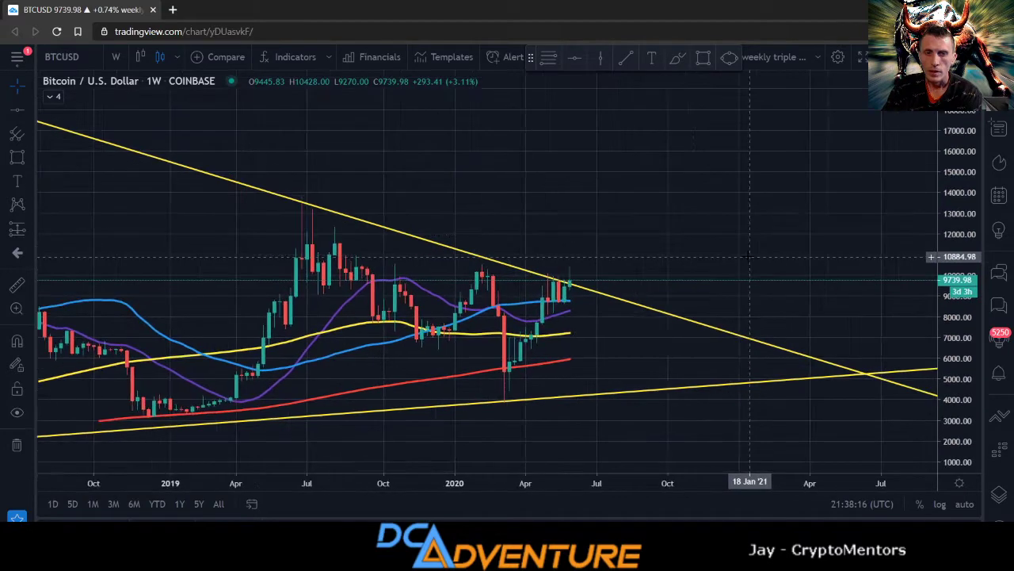
{"action": "left_click_drag", "start_coordinate": [584, 233], "coordinate": [679, 236]}
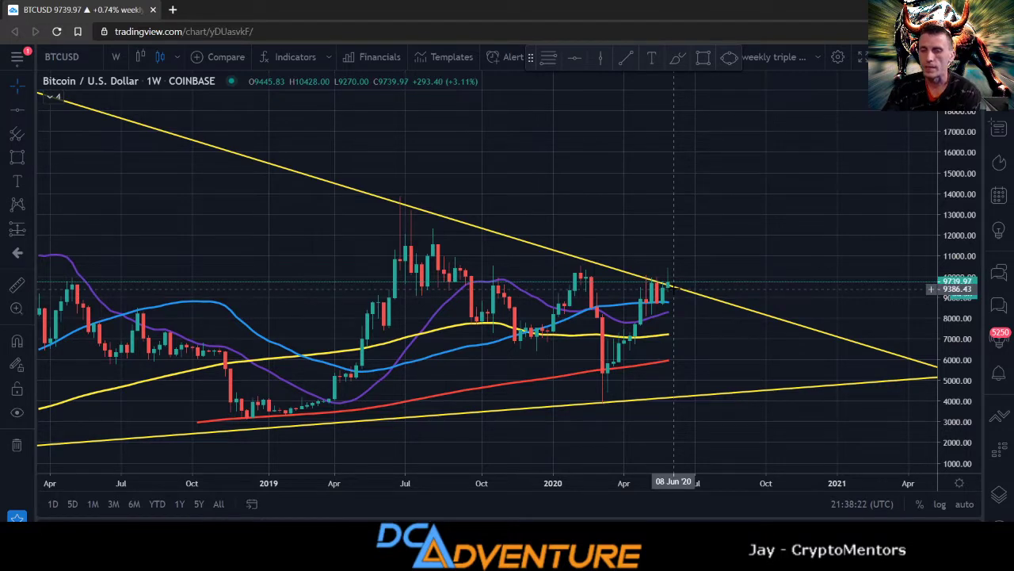
{"action": "scroll", "coordinate": [674, 289], "scroll_direction": "down", "scroll_amount": 1}
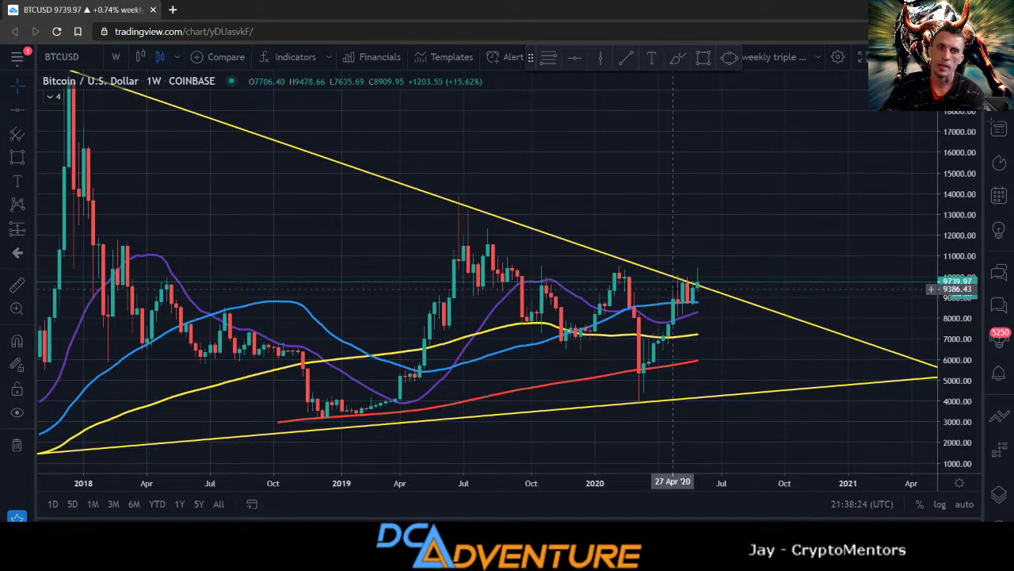
{"action": "scroll", "coordinate": [673, 289], "scroll_direction": "down", "scroll_amount": 1}
{"action": "scroll", "coordinate": [674, 288], "scroll_direction": "down", "scroll_amount": 1}
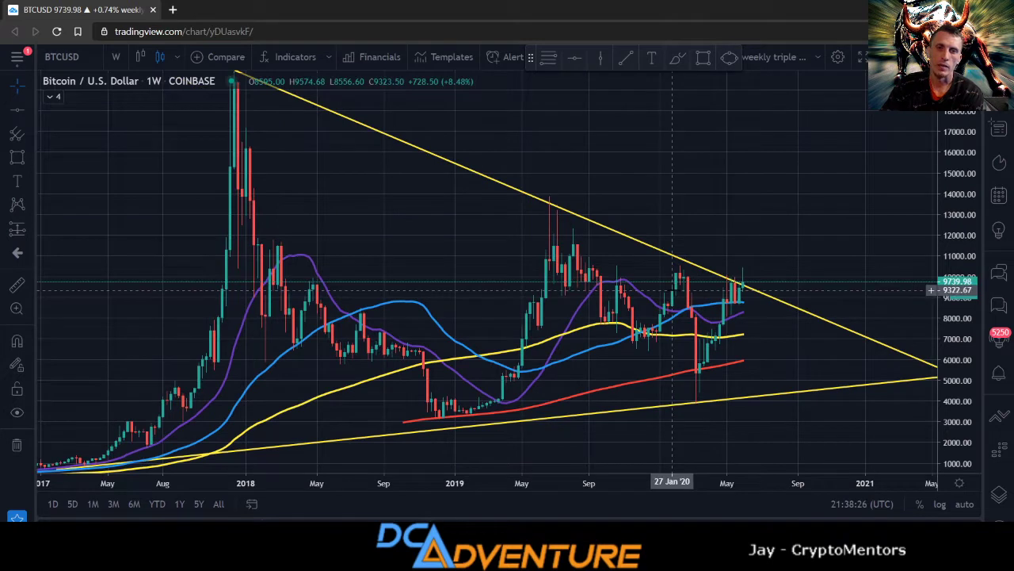
{"action": "scroll", "coordinate": [674, 289], "scroll_direction": "up", "scroll_amount": 1}
{"action": "scroll", "coordinate": [674, 289], "scroll_direction": "up", "scroll_amount": 1}
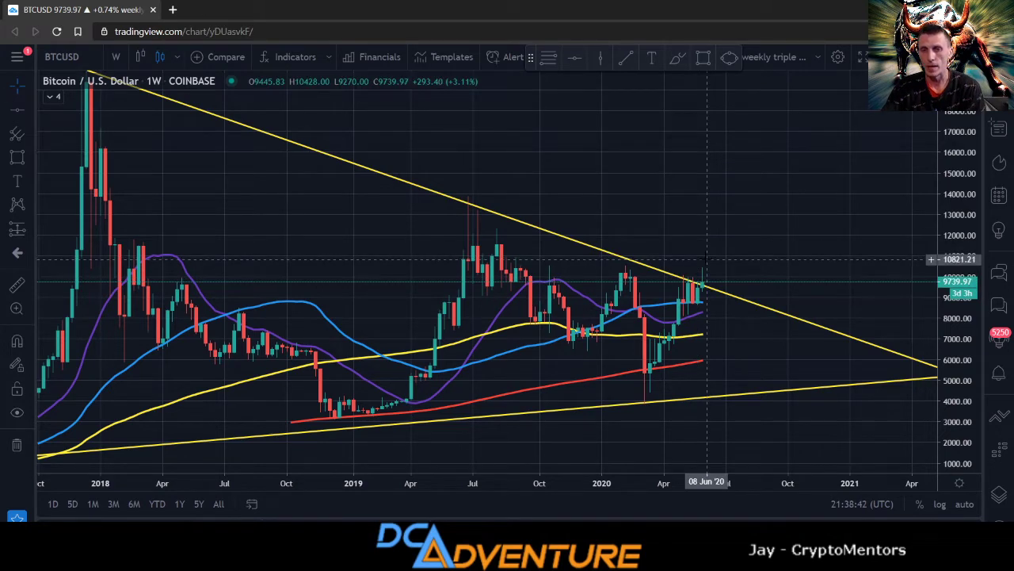
{"action": "scroll", "coordinate": [706, 260], "scroll_direction": "down", "scroll_amount": 3}
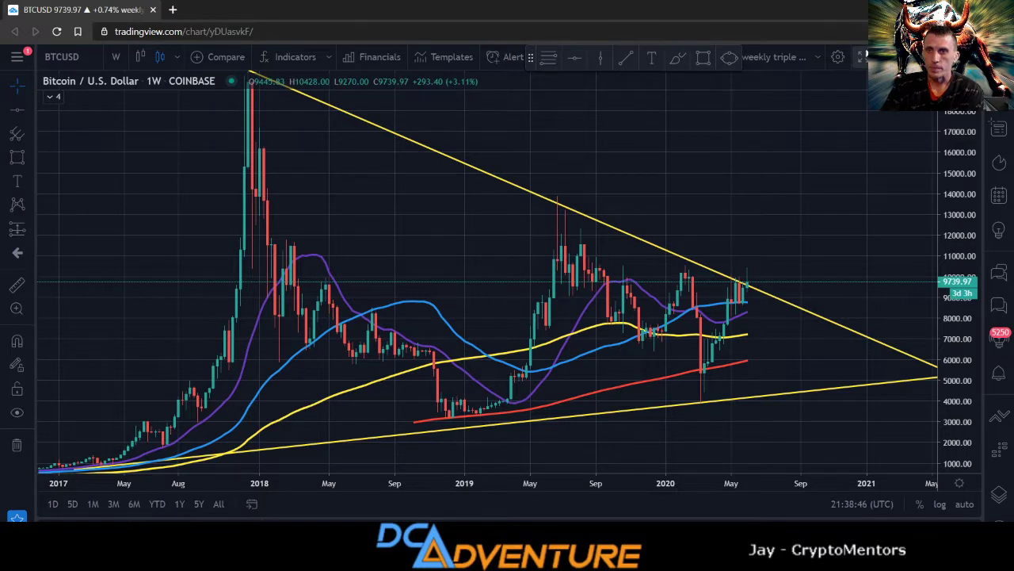
- Load the saved BTC RSI chart layout and close the browser tab holding the weekly triple top layout
{"action": "left_click", "coordinate": [820, 59]}
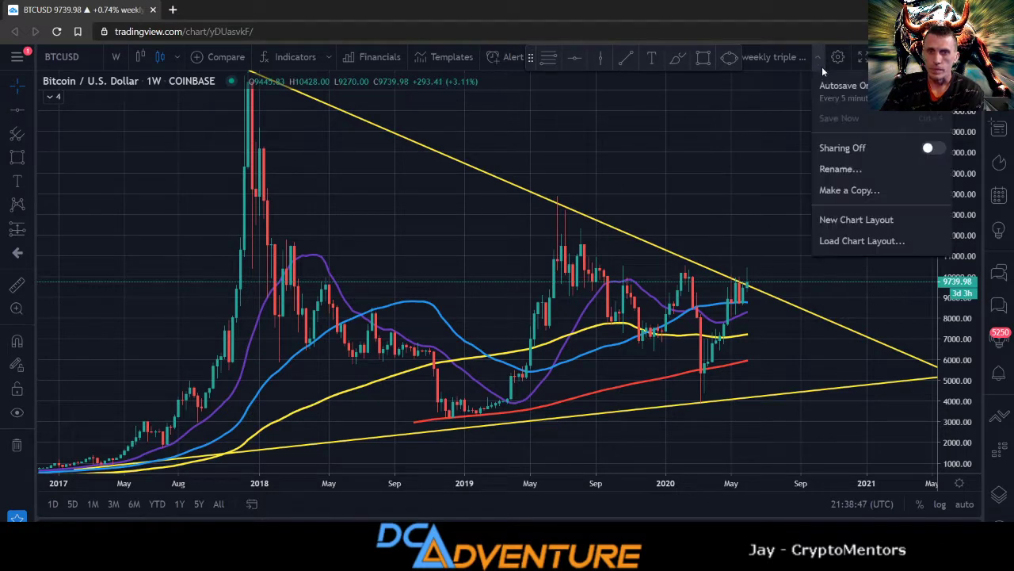
{"action": "left_click", "coordinate": [840, 240]}
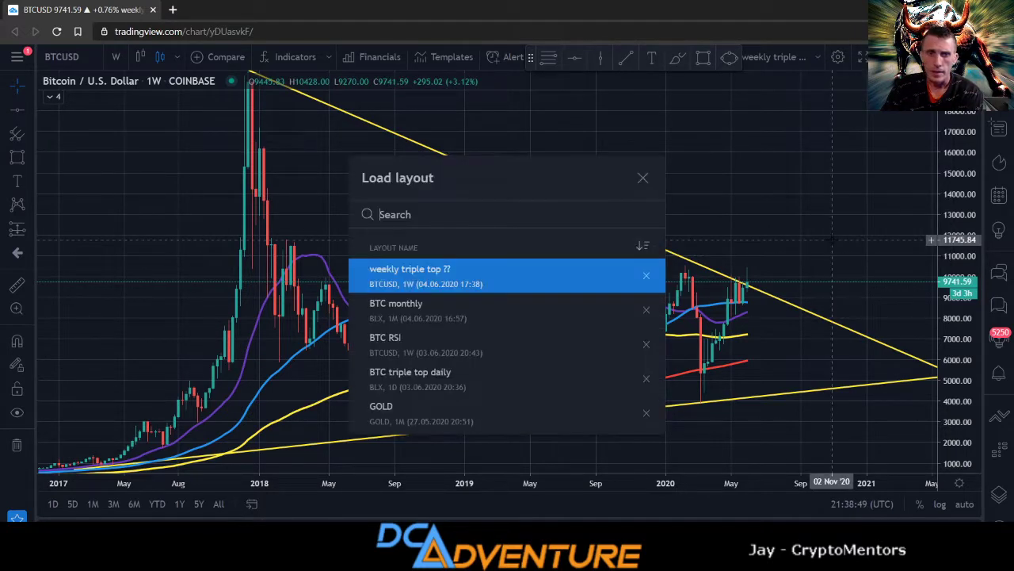
{"action": "left_click", "coordinate": [508, 338]}
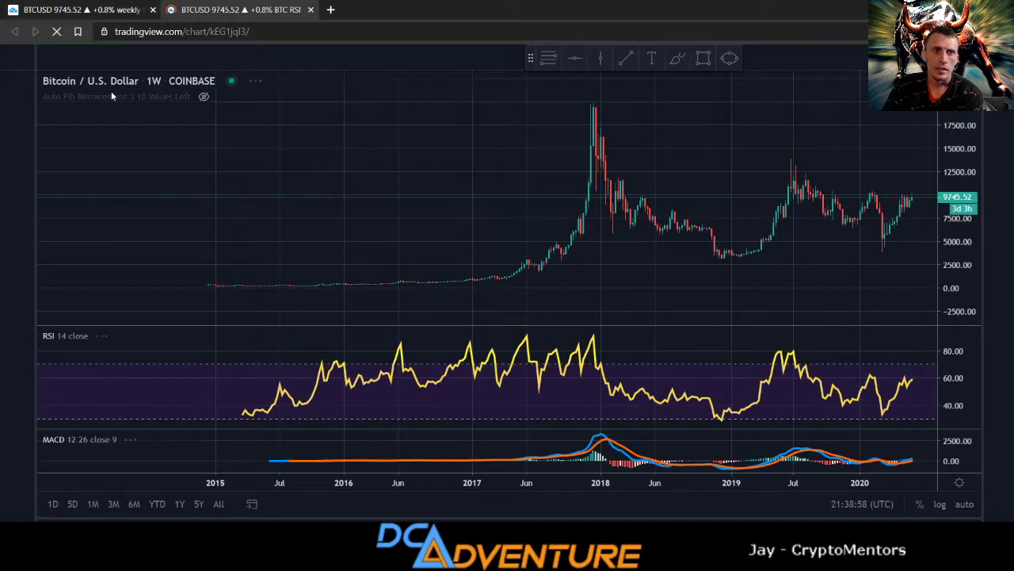
{"action": "left_click", "coordinate": [153, 9]}
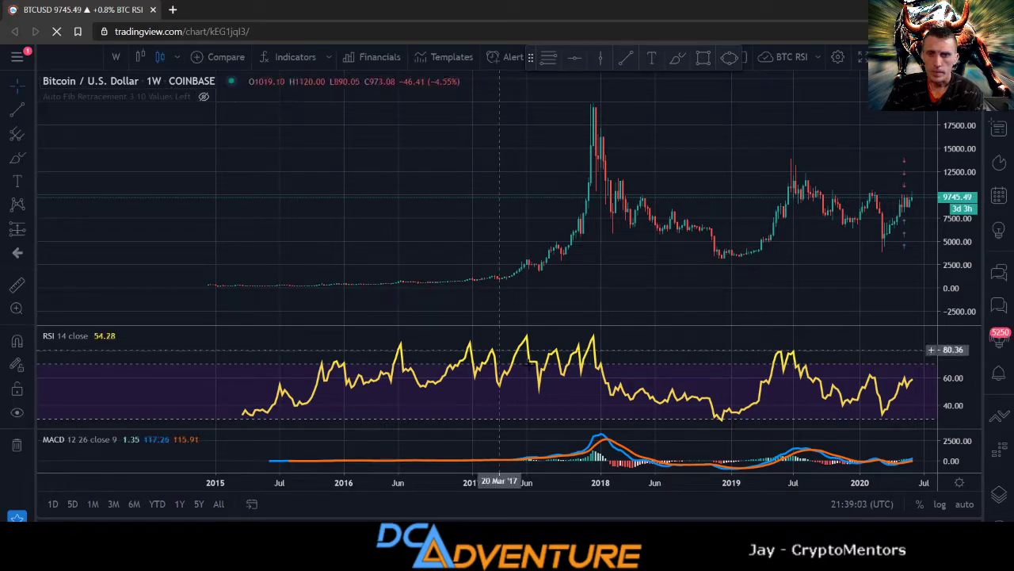
- Examine Bitcoin's weekly RSI and MACD from 2015 to 2020, comparing the RSI lows and highs with the price candles
{"action": "scroll", "coordinate": [515, 371], "scroll_direction": "up", "scroll_amount": 3}
{"action": "scroll", "coordinate": [529, 371], "scroll_direction": "up", "scroll_amount": 3}
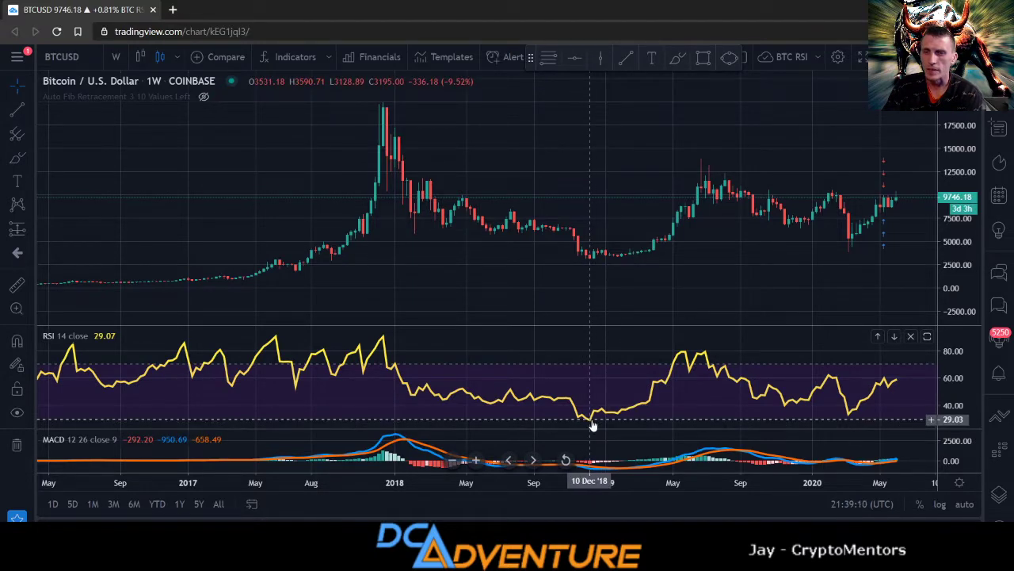
{"action": "scroll", "coordinate": [593, 426], "scroll_direction": "down", "scroll_amount": 3}
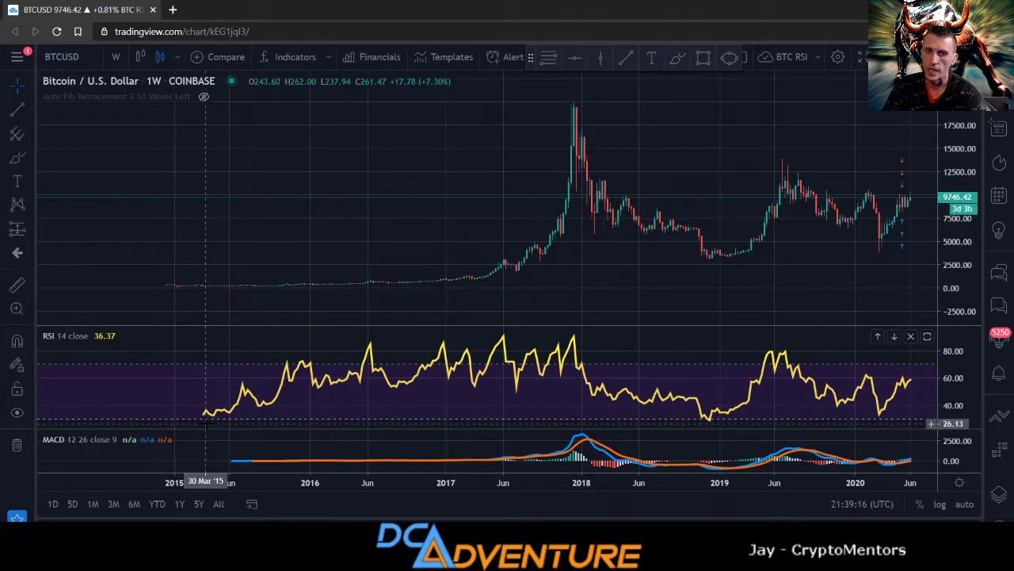
{"action": "scroll", "coordinate": [420, 412], "scroll_direction": "up", "scroll_amount": 2}
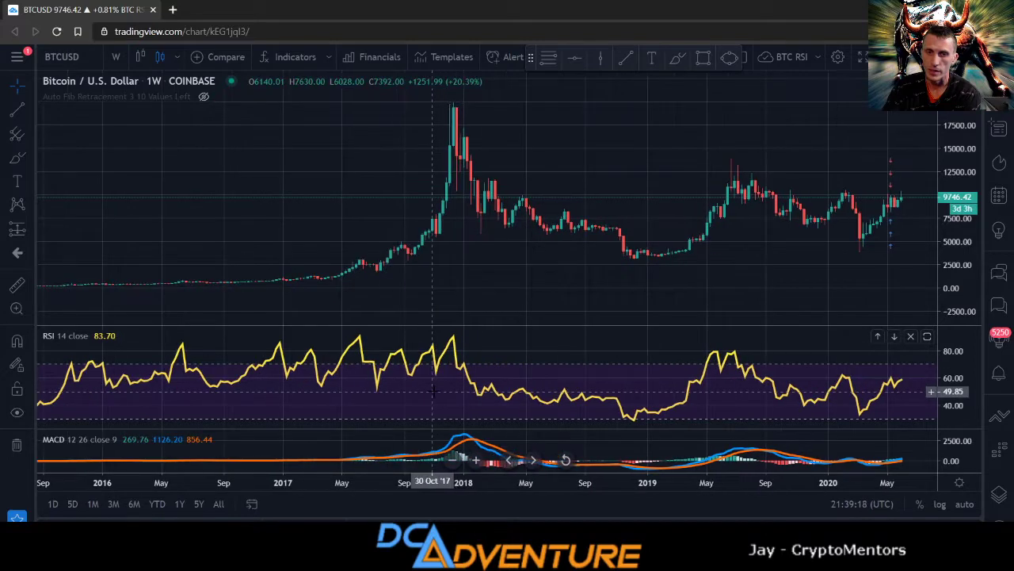
{"action": "scroll", "coordinate": [391, 409], "scroll_direction": "up", "scroll_amount": 2}
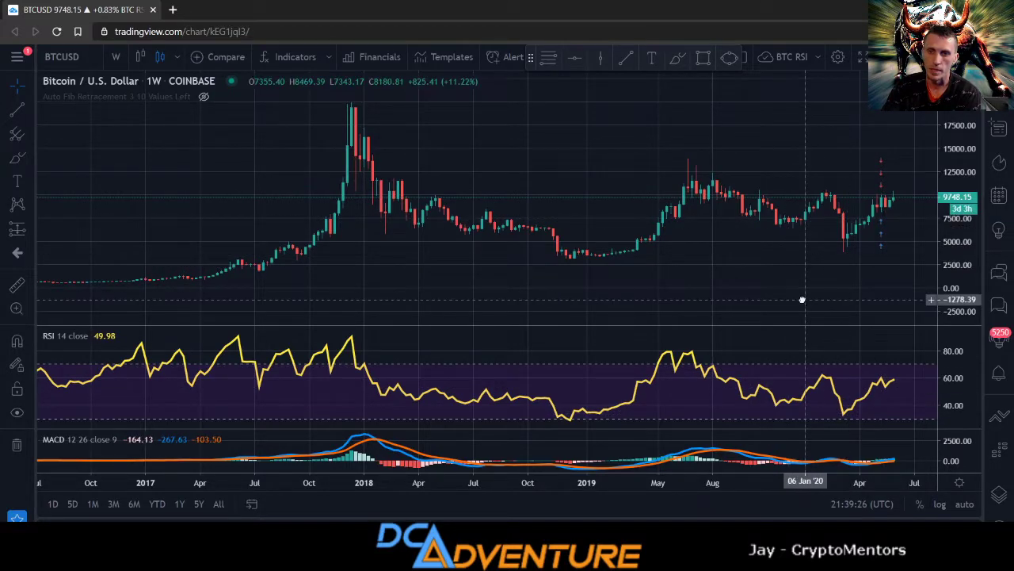
- Examine Bitcoin's weekly MACD crossovers and RSI swings from 2017 to June 2020 on a stretched MACD scale
{"action": "left_click_drag", "start_coordinate": [738, 294], "coordinate": [573, 294]}
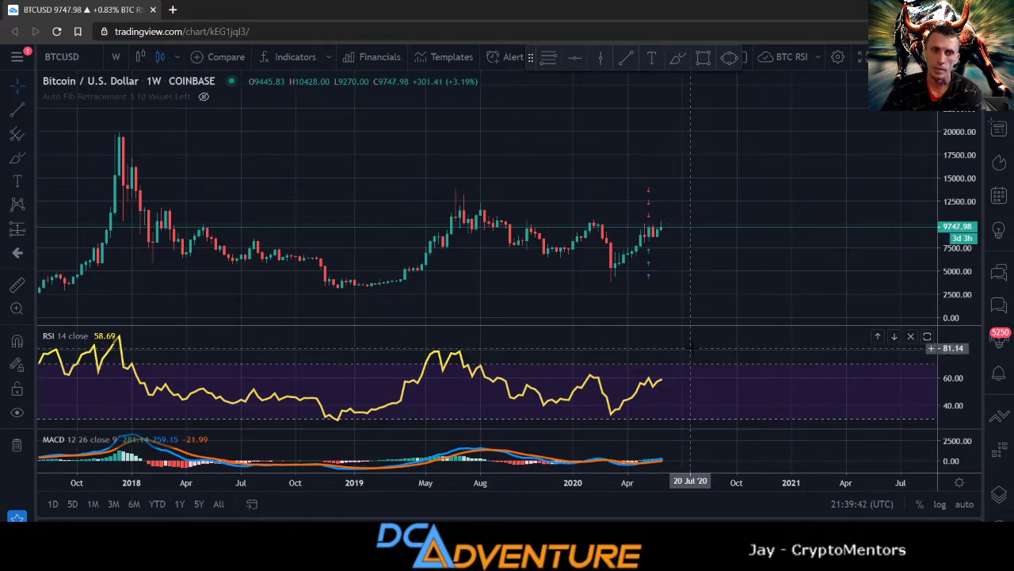
{"action": "scroll", "coordinate": [691, 349], "scroll_direction": "down", "scroll_amount": 5}
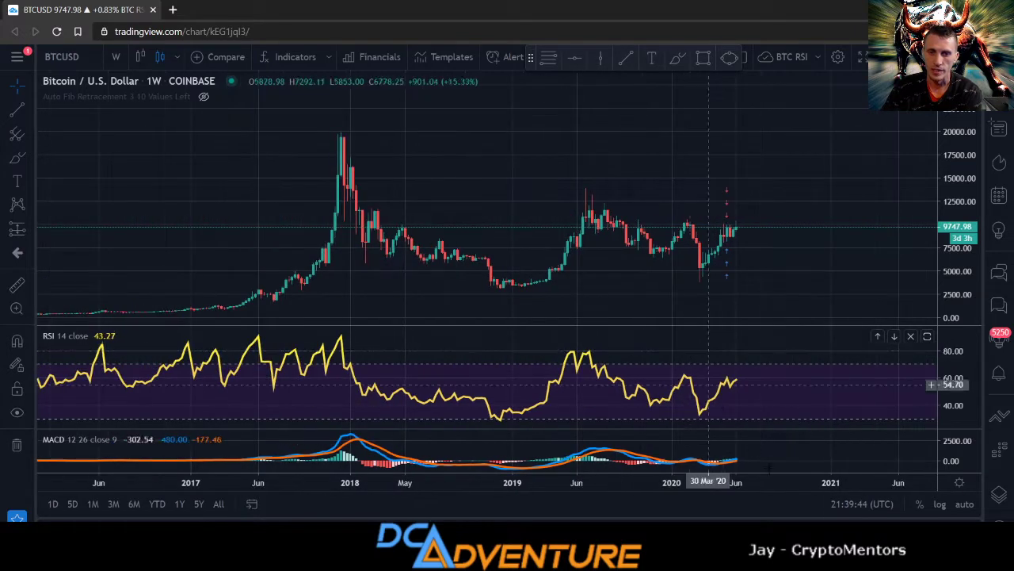
{"action": "left_click_drag", "start_coordinate": [948, 448], "coordinate": [869, 436]}
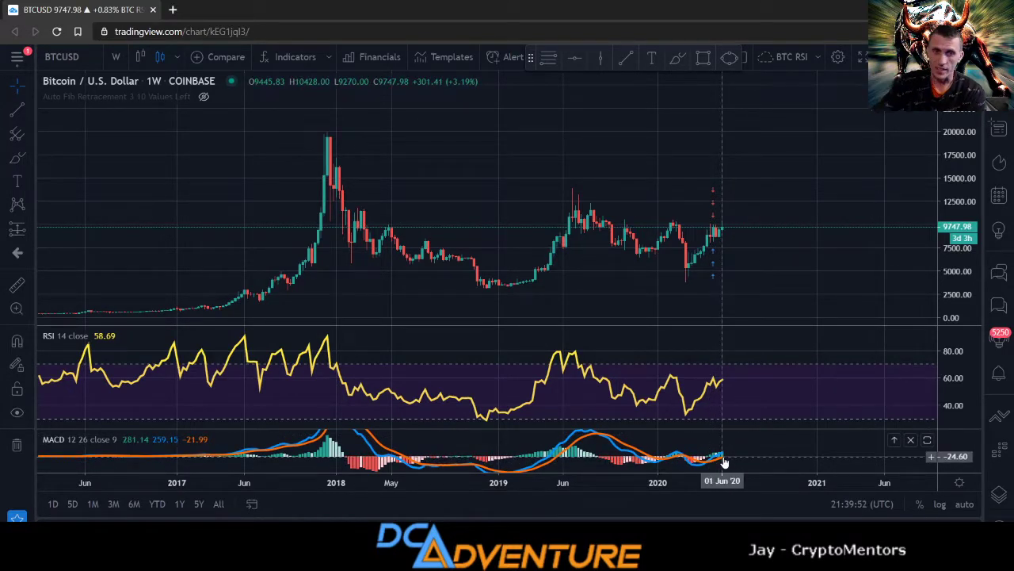
{"action": "scroll", "coordinate": [724, 462], "scroll_direction": "up", "scroll_amount": 1}
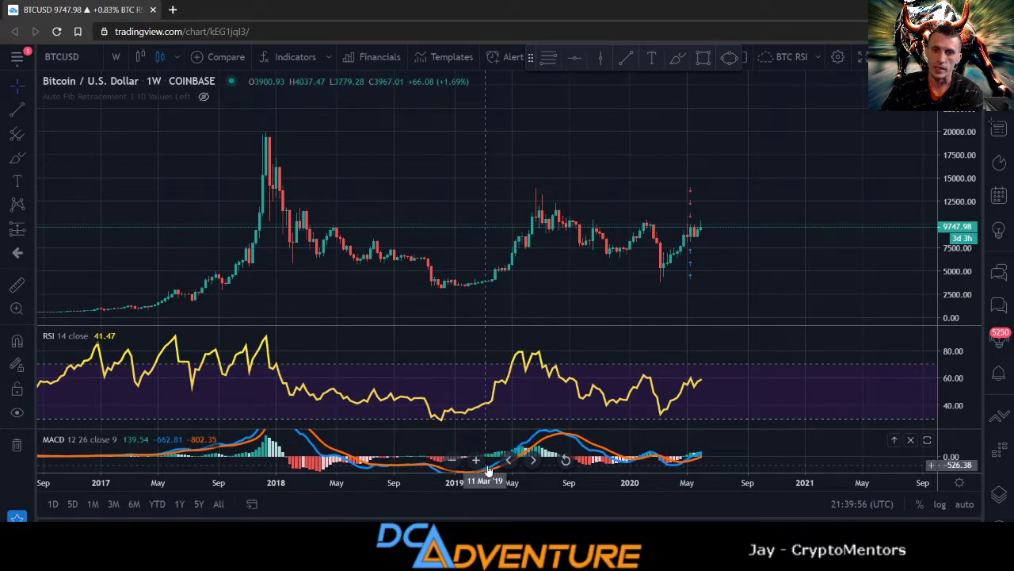
{"action": "scroll", "coordinate": [489, 470], "scroll_direction": "up", "scroll_amount": 1}
{"action": "scroll", "coordinate": [687, 458], "scroll_direction": "up", "scroll_amount": 3}
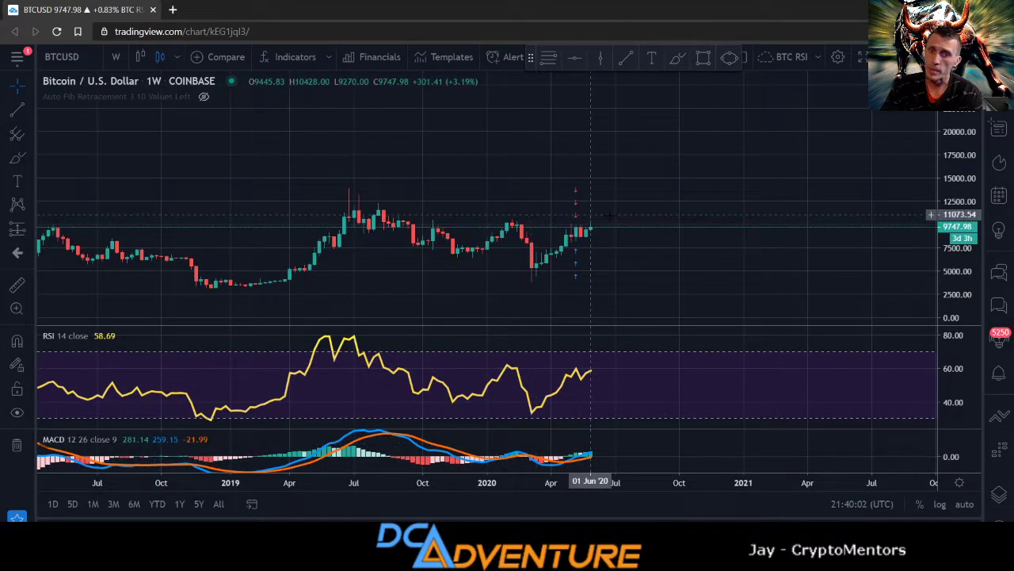
{"action": "scroll", "coordinate": [651, 249], "scroll_direction": "up", "scroll_amount": 1}
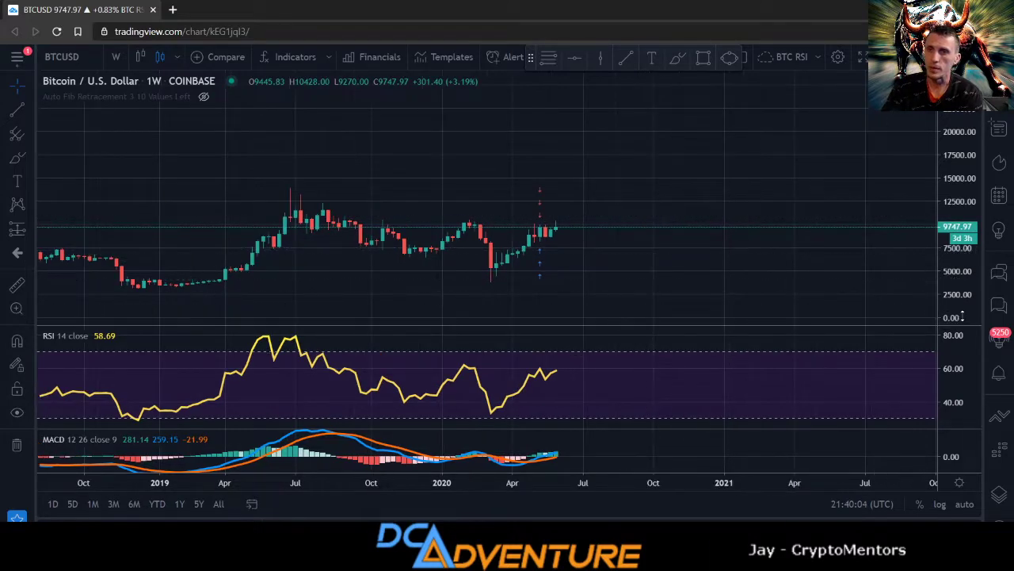
- Examine the weekly Bitcoin candles from 2018 to June 2020 on an expanded price scale against the RSI and MACD
{"action": "left_click_drag", "start_coordinate": [954, 302], "coordinate": [951, 260]}
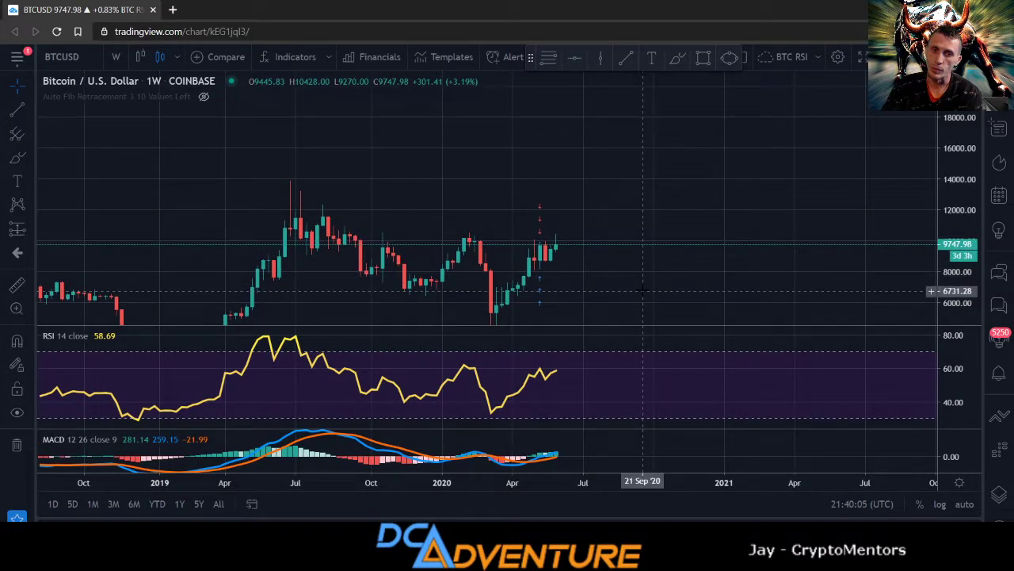
{"action": "left_click_drag", "start_coordinate": [641, 291], "coordinate": [760, 230]}
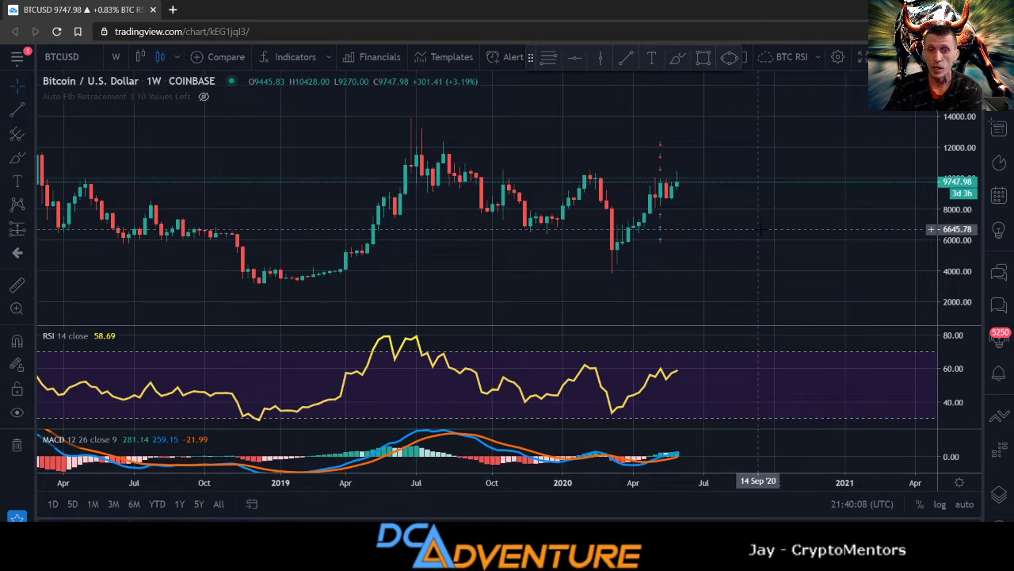
{"action": "scroll", "coordinate": [759, 230], "scroll_direction": "down", "scroll_amount": 5}
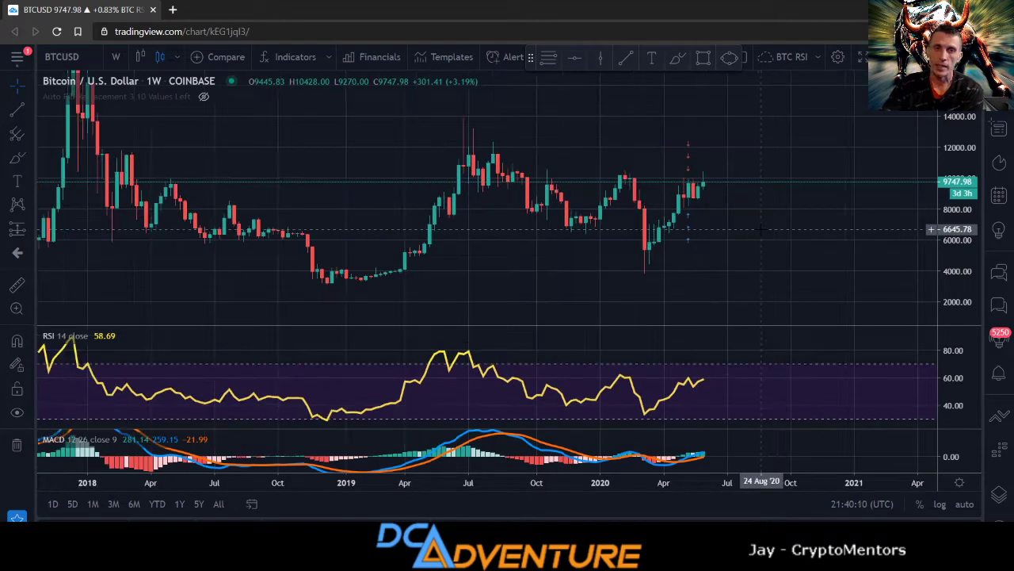
{"action": "scroll", "coordinate": [759, 230], "scroll_direction": "up", "scroll_amount": 5}
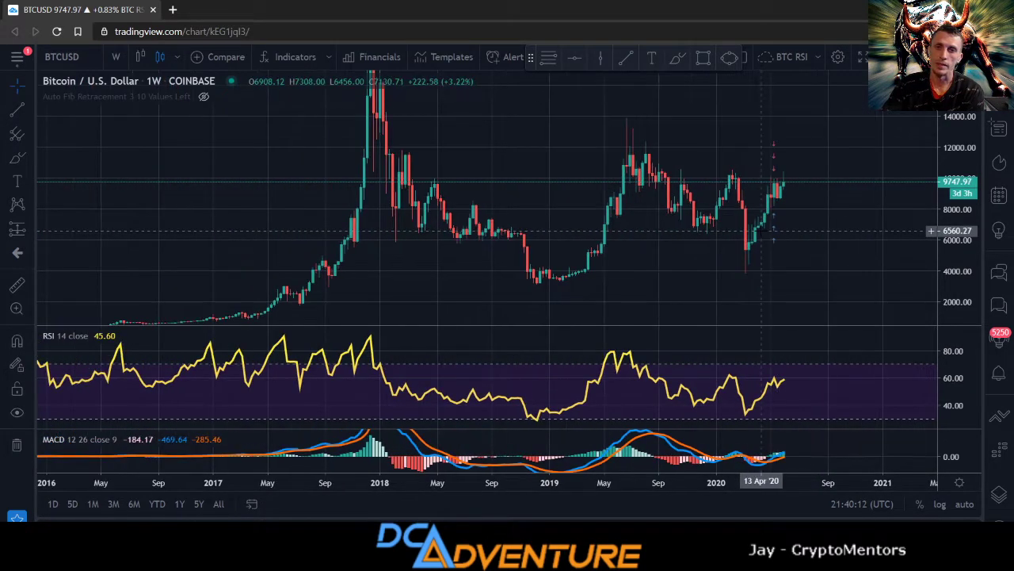
{"action": "scroll", "coordinate": [761, 230], "scroll_direction": "up", "scroll_amount": 2}
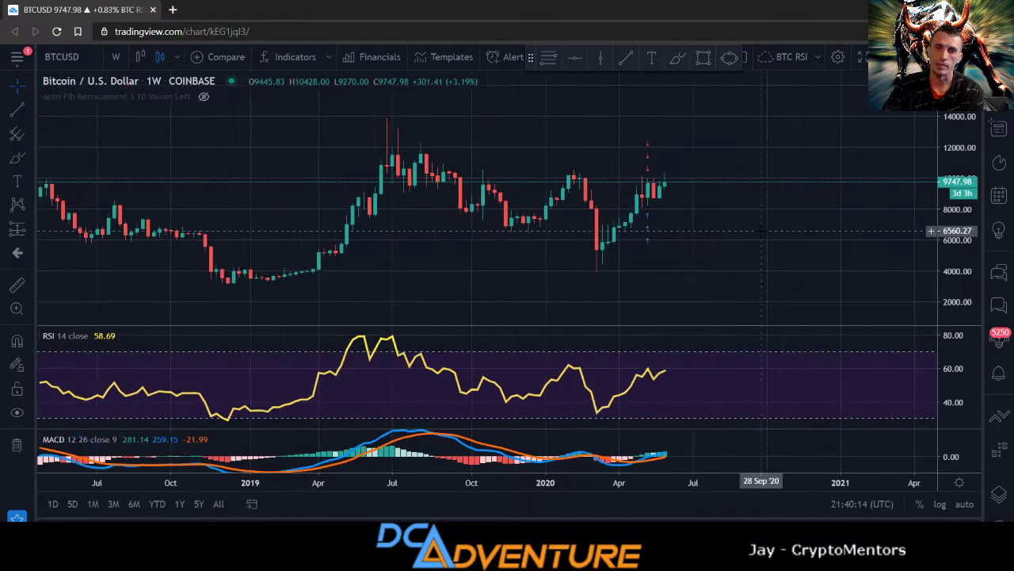
{"action": "scroll", "coordinate": [761, 230], "scroll_direction": "up", "scroll_amount": 1}
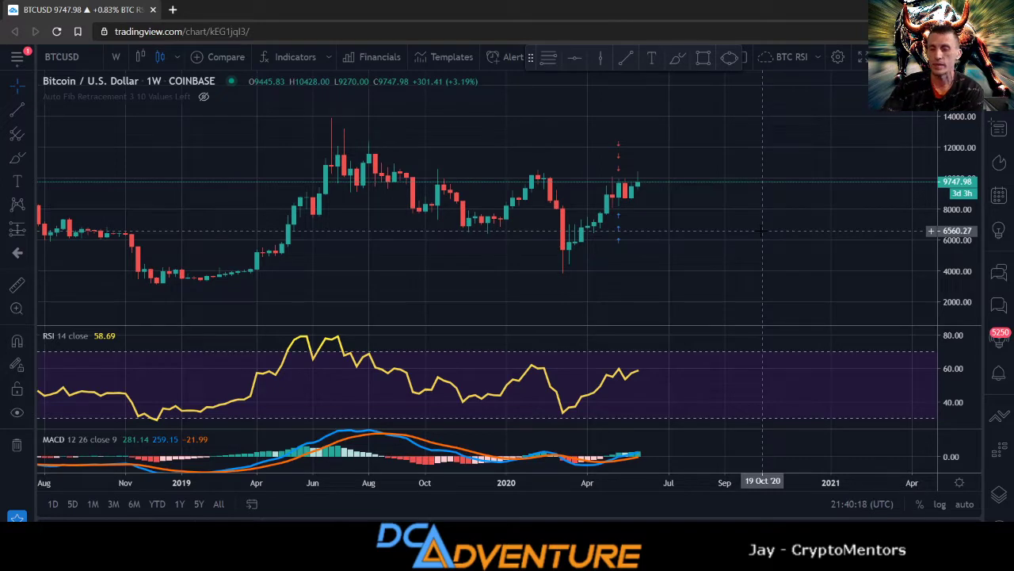
{"action": "scroll", "coordinate": [760, 230], "scroll_direction": "down", "scroll_amount": 2}
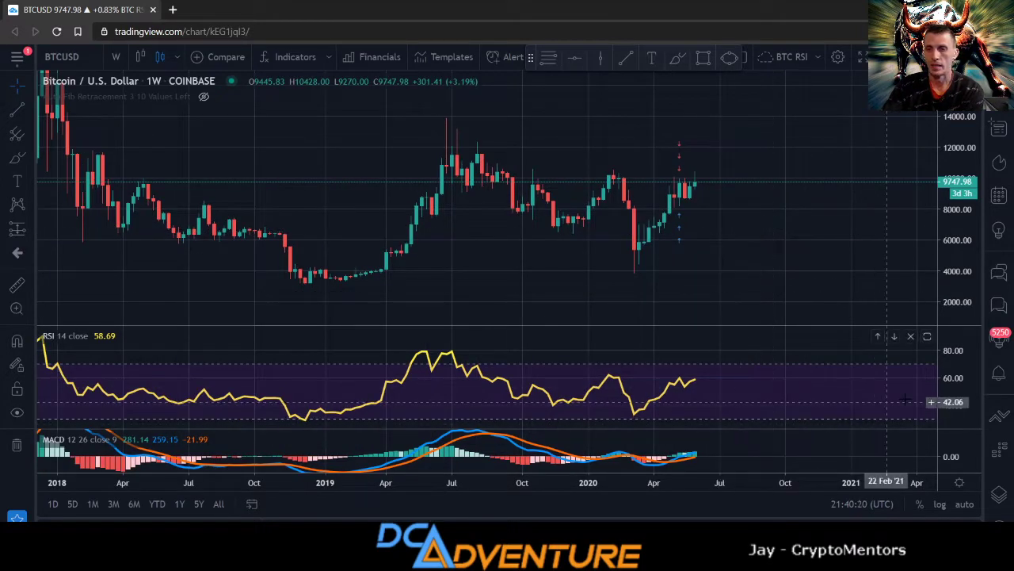
- Enlarge the MACD pane and its scale to examine the weekly histogram and signal lines up to June 2020
{"action": "left_click_drag", "start_coordinate": [957, 458], "coordinate": [912, 461]}
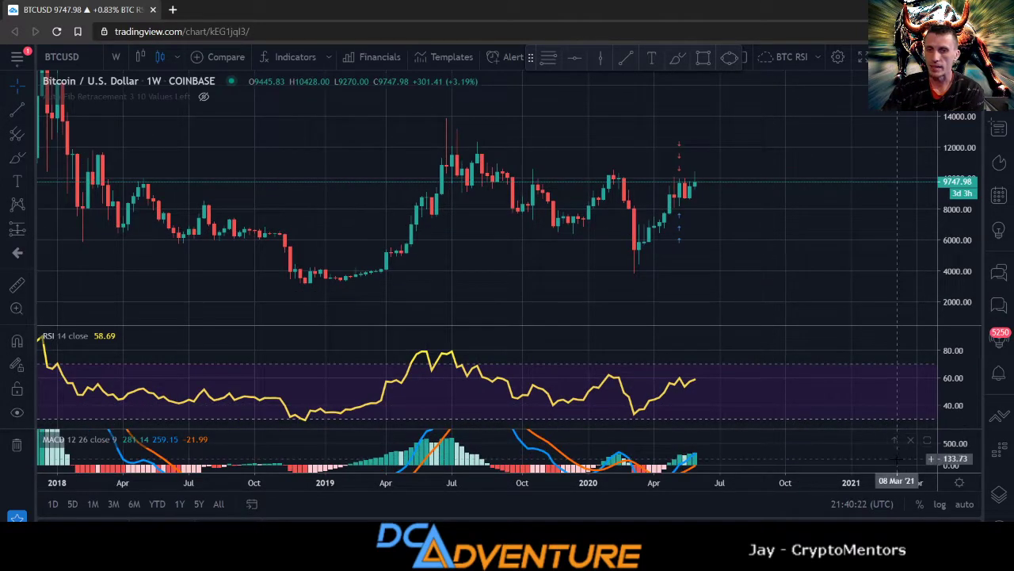
{"action": "left_click_drag", "start_coordinate": [841, 456], "coordinate": [787, 381]}
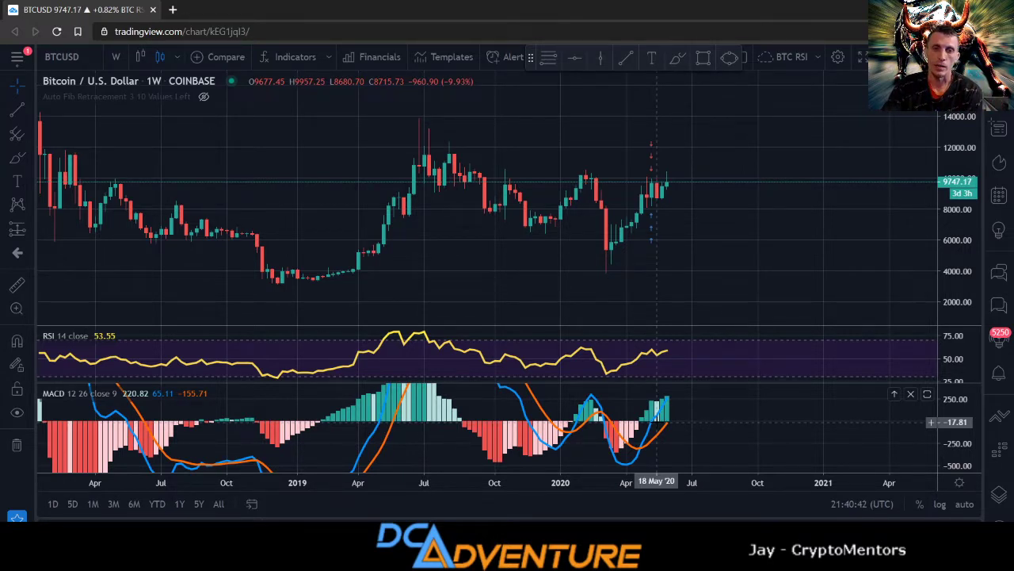
{"action": "scroll", "coordinate": [656, 422], "scroll_direction": "down", "scroll_amount": 1}
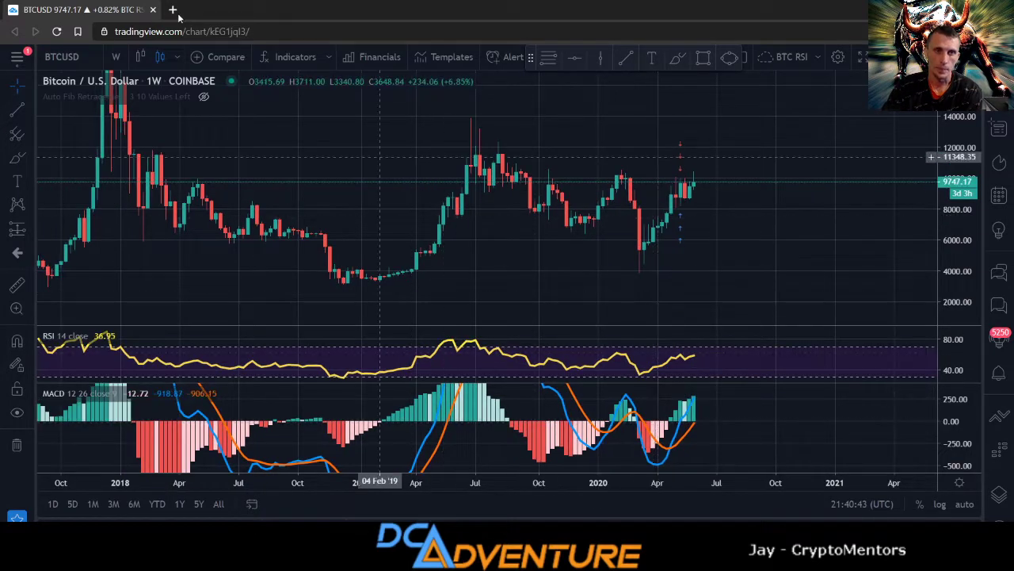
- Move the floating drawing toolbar clear of the chart layout controls
{"action": "left_click", "coordinate": [61, 56]}
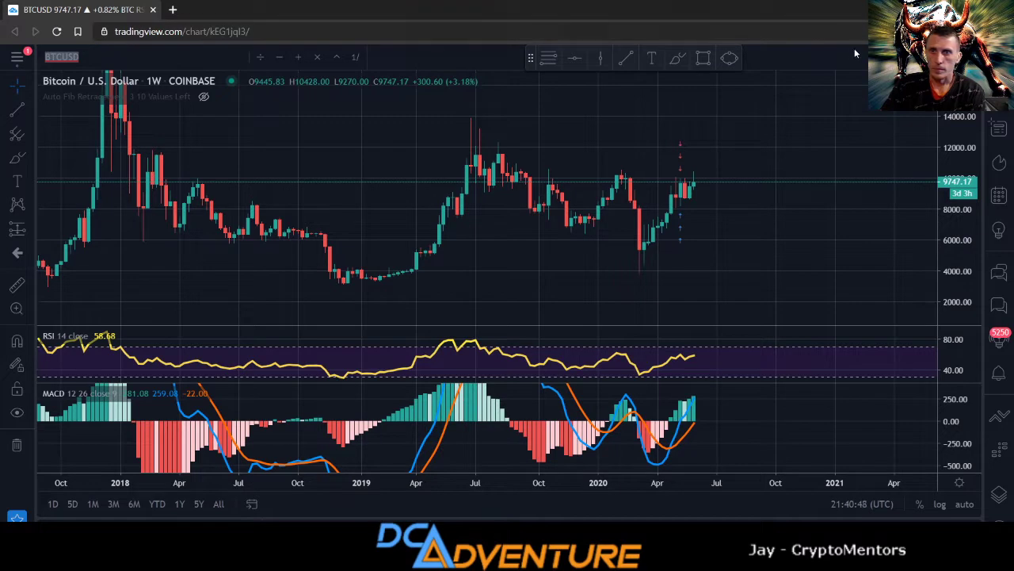
{"action": "scroll", "coordinate": [885, 417], "scroll_direction": "up", "scroll_amount": 1}
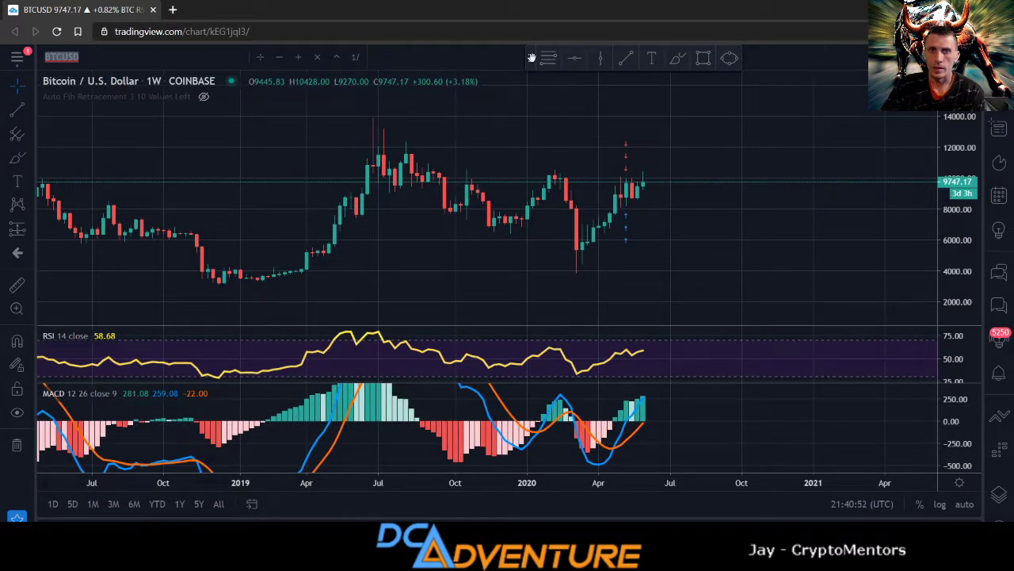
{"action": "left_click_drag", "start_coordinate": [531, 58], "coordinate": [441, 62]}
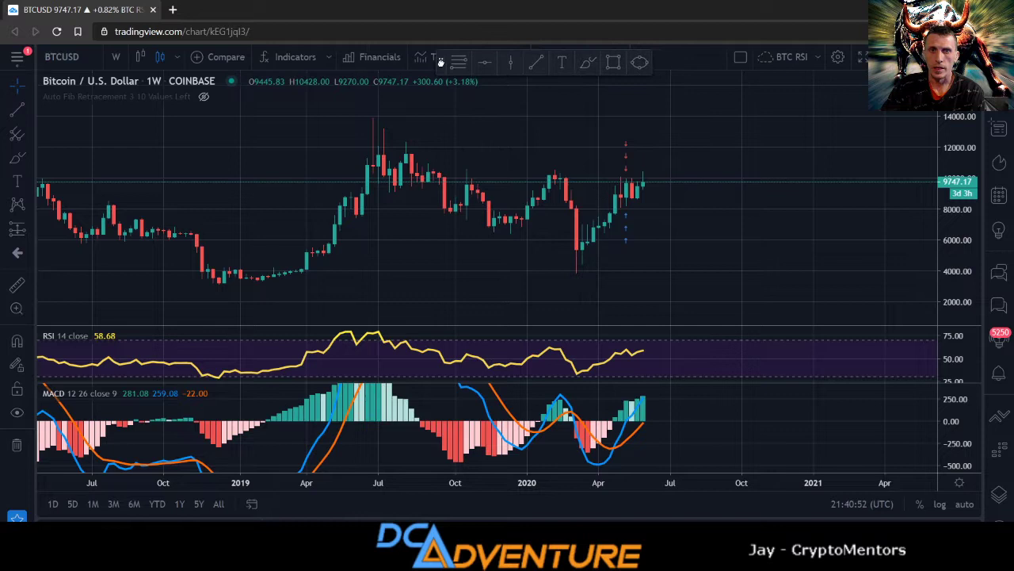
- Load the saved BTC monthly chart layout and close the browser tab holding the BTC RSI layout without saving its changes
{"action": "left_click", "coordinate": [818, 58]}
{"action": "left_click", "coordinate": [830, 241]}
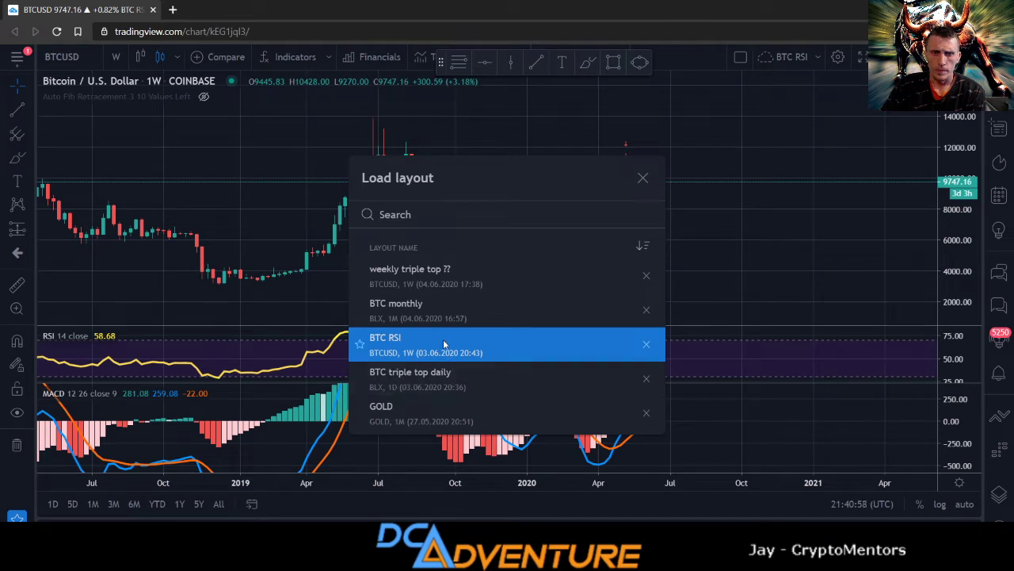
{"action": "left_click", "coordinate": [427, 309]}
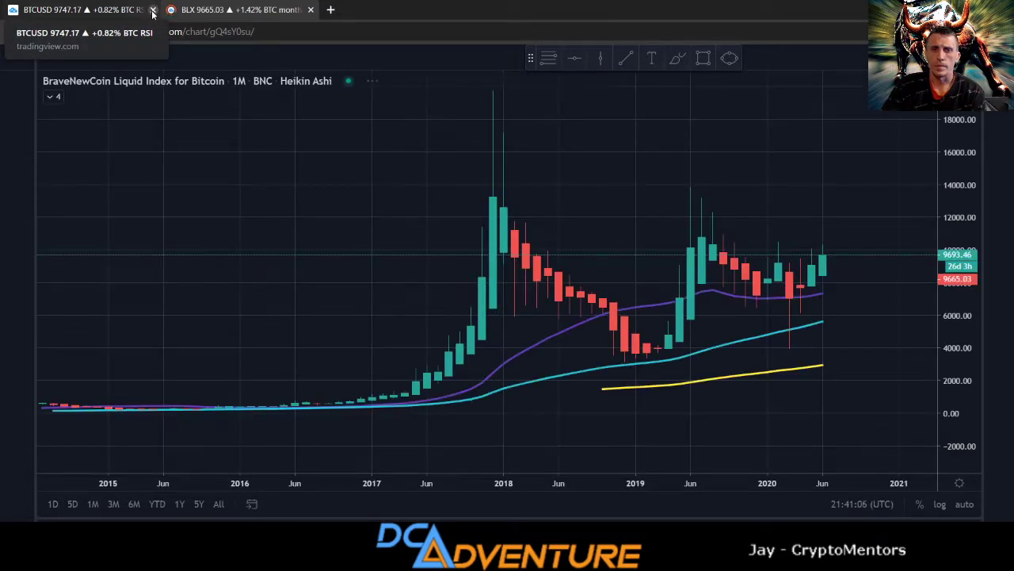
{"action": "left_click", "coordinate": [153, 10]}
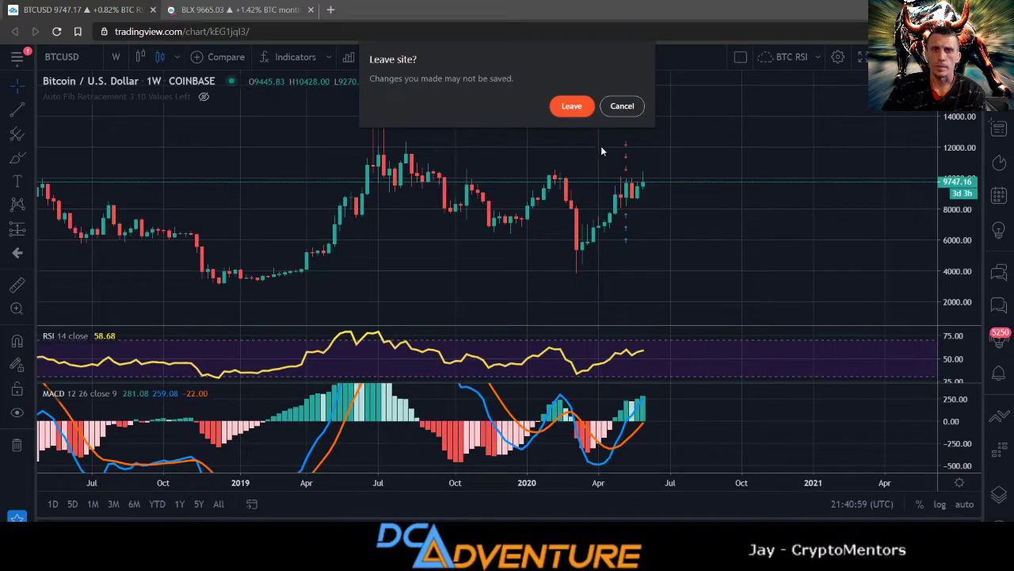
{"action": "left_click", "coordinate": [569, 106]}
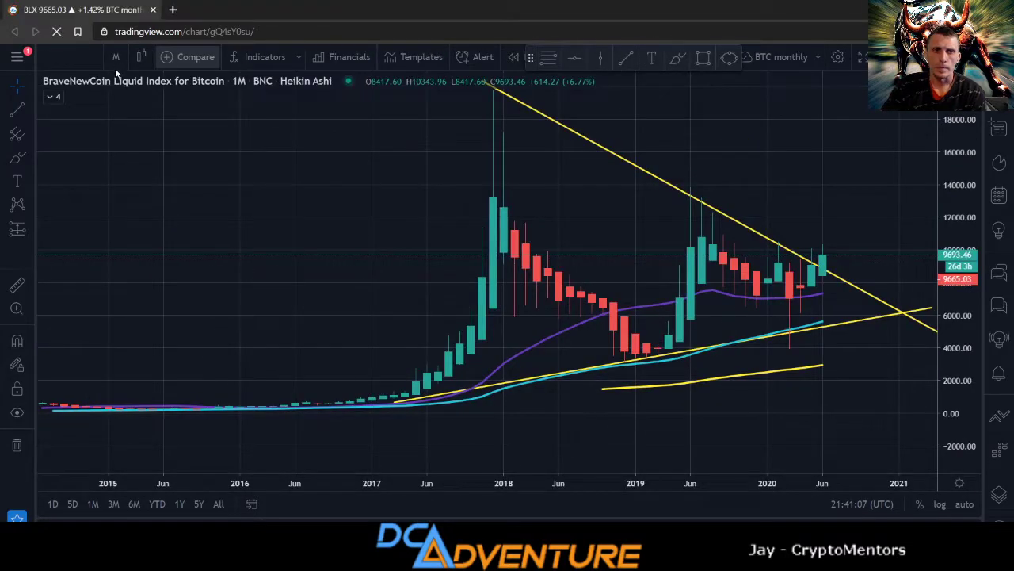
- Change the chart symbol to LTCUSD from Coinbase by searching for LTC
{"action": "left_click", "coordinate": [116, 57]}
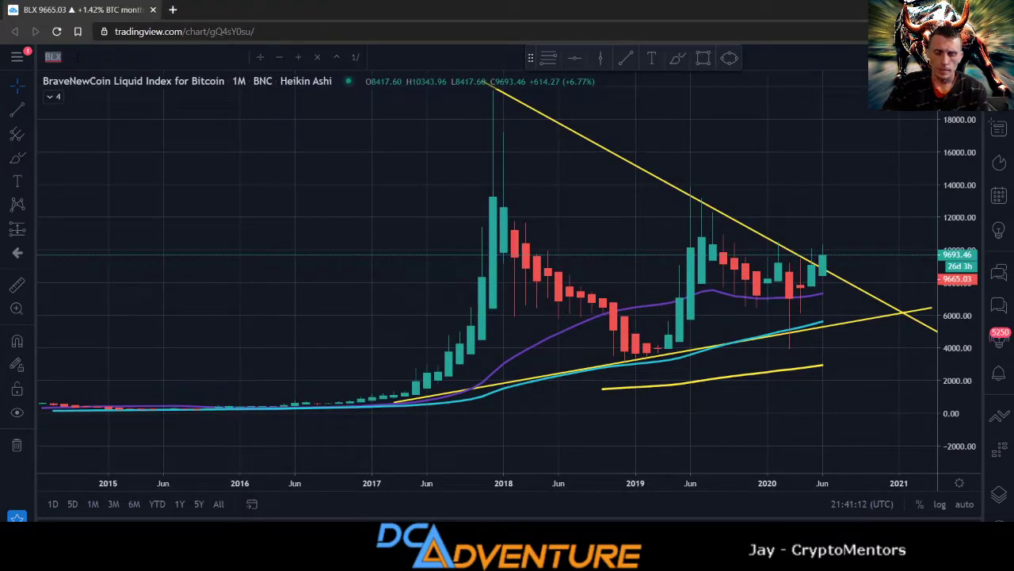
{"action": "type", "text": "LTC"}
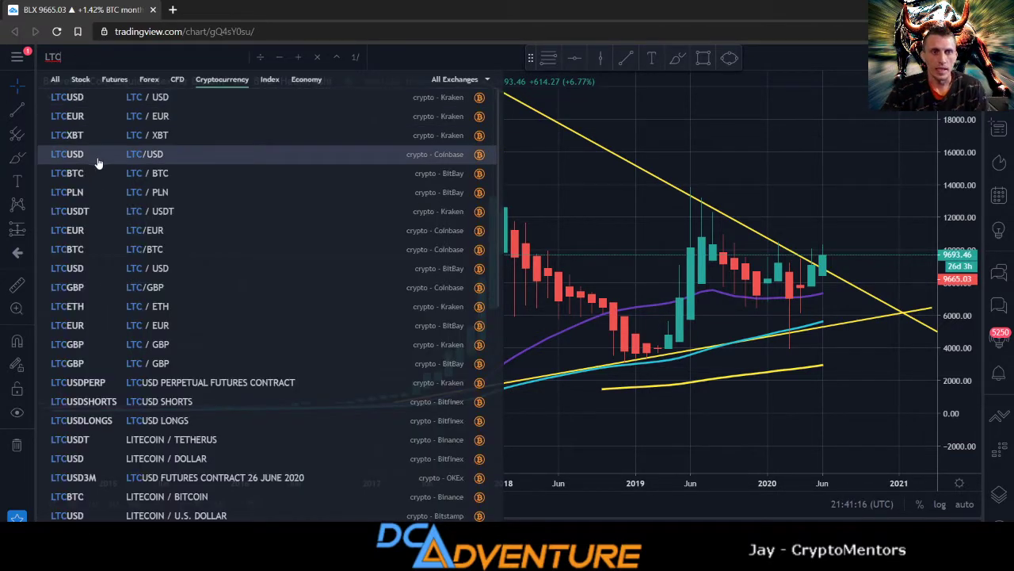
{"action": "left_click", "coordinate": [141, 154]}
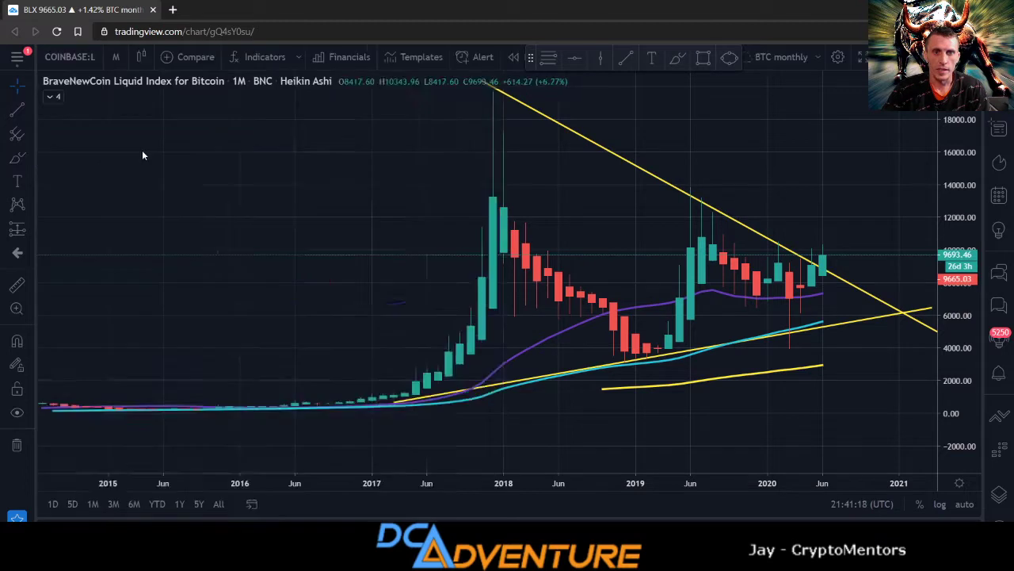
- Examine the monthly Litecoin candles from 2017 to June 2020 against the purple moving average on an expanded price scale
{"action": "scroll", "coordinate": [555, 326], "scroll_direction": "up", "scroll_amount": 3}
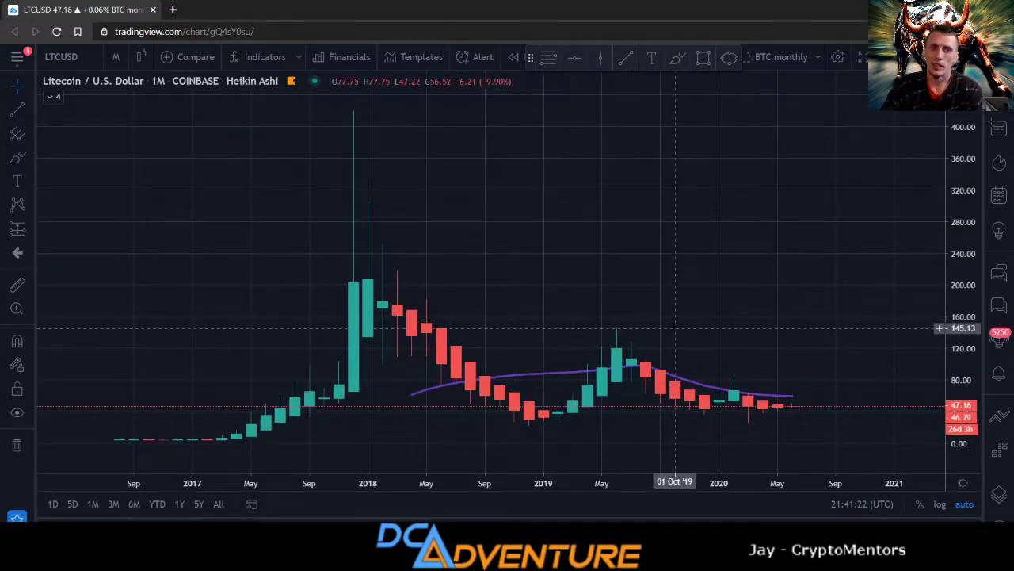
{"action": "left_click_drag", "start_coordinate": [951, 379], "coordinate": [928, 301]}
{"action": "left_click_drag", "start_coordinate": [820, 368], "coordinate": [743, 252]}
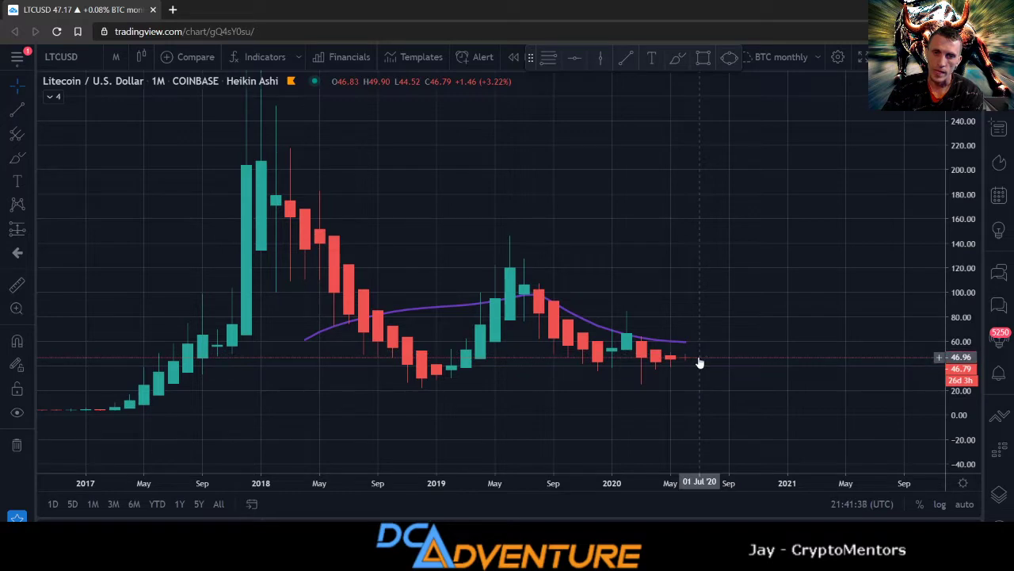
{"action": "scroll", "coordinate": [700, 363], "scroll_direction": "up", "scroll_amount": 3}
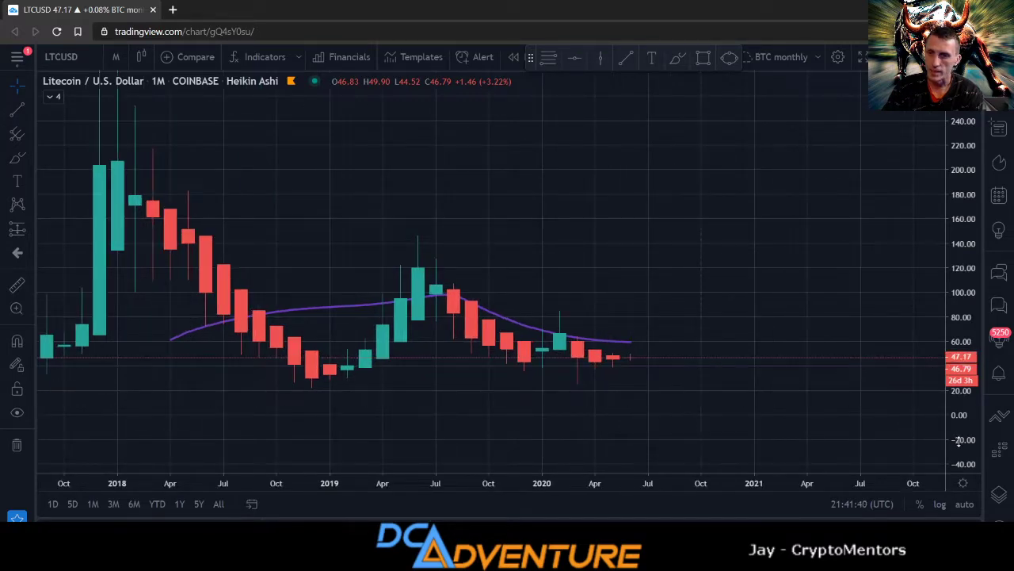
{"action": "left_click_drag", "start_coordinate": [960, 442], "coordinate": [964, 366]}
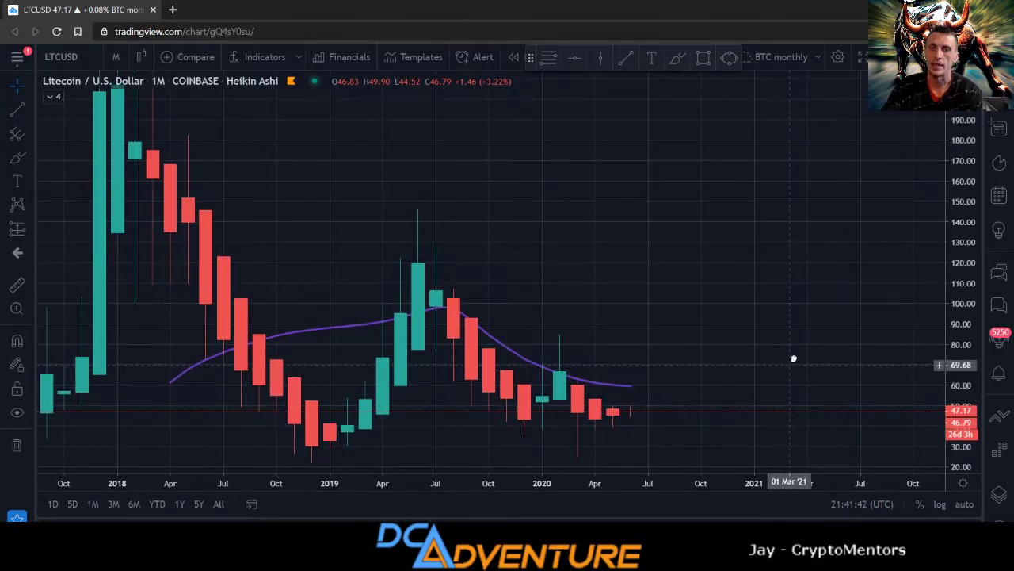
{"action": "left_click_drag", "start_coordinate": [793, 358], "coordinate": [783, 322]}
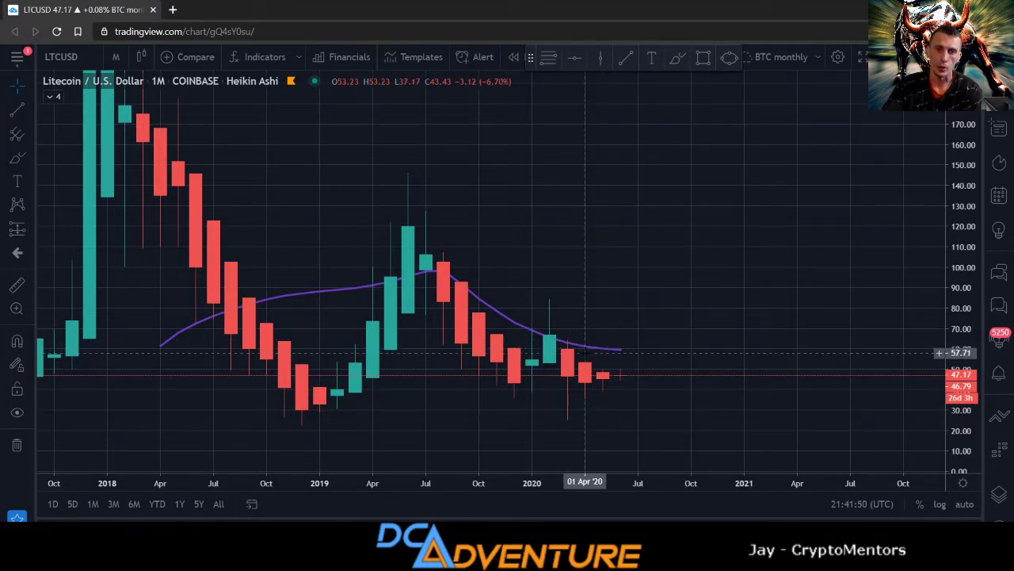
- Sketch a yellow brush path from the purple moving average at about 62, dipping briefly and rising to about 125 near the end of 2020
{"action": "scroll", "coordinate": [585, 352], "scroll_direction": "down", "scroll_amount": 4}
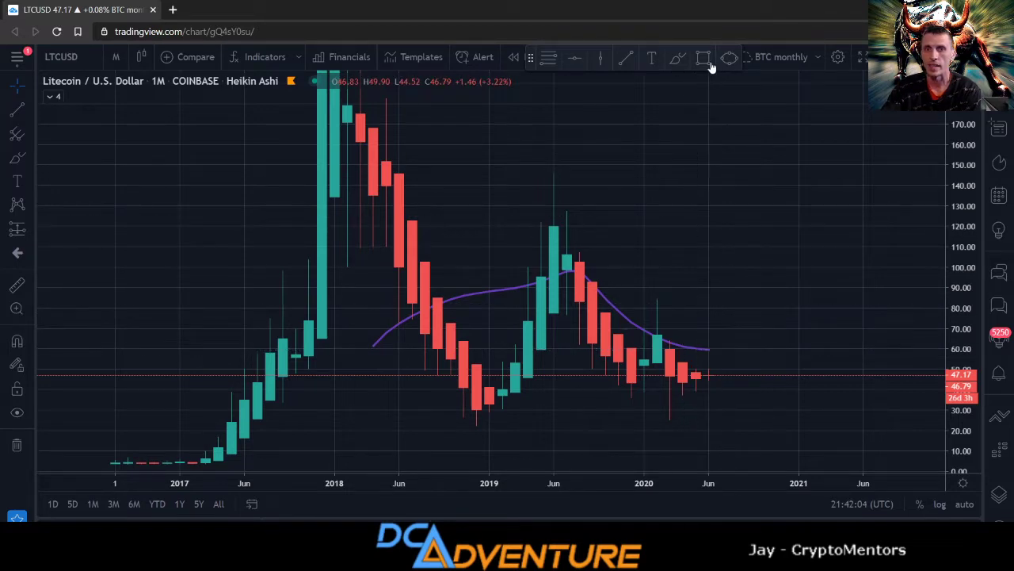
{"action": "left_click", "coordinate": [675, 60]}
{"action": "mouse_move", "coordinate": [695, 345]}
{"action": "left_mouse_down"}
{"action": "mouse_move", "coordinate": [721, 327]}
{"action": "mouse_move", "coordinate": [721, 348]}
{"action": "mouse_move", "coordinate": [733, 351]}
{"action": "mouse_move", "coordinate": [785, 215]}
{"action": "left_mouse_up"}
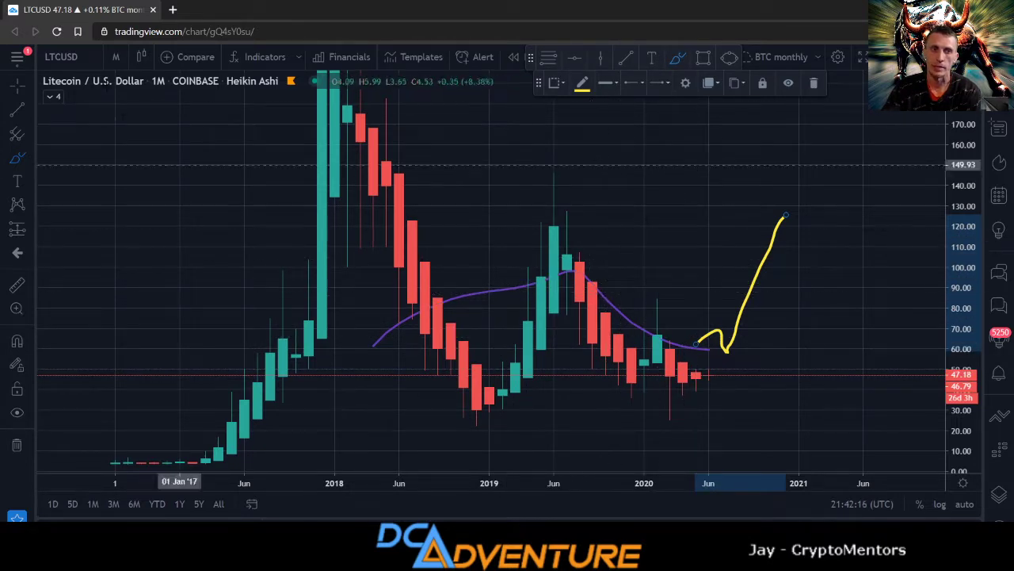
- Switch the Litecoin chart to the 2-day interval
{"action": "left_click", "coordinate": [116, 57]}
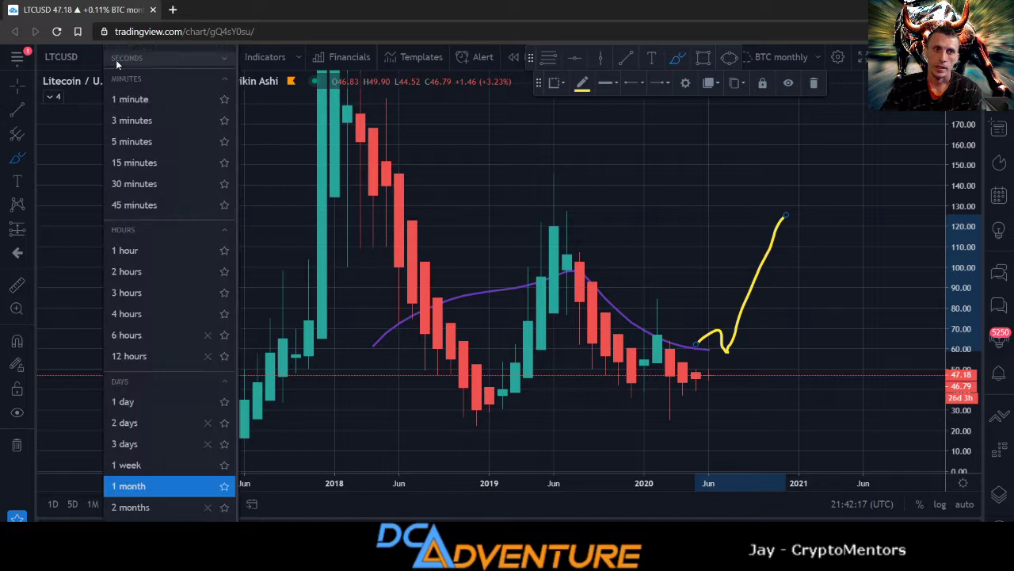
{"action": "left_click", "coordinate": [124, 423]}
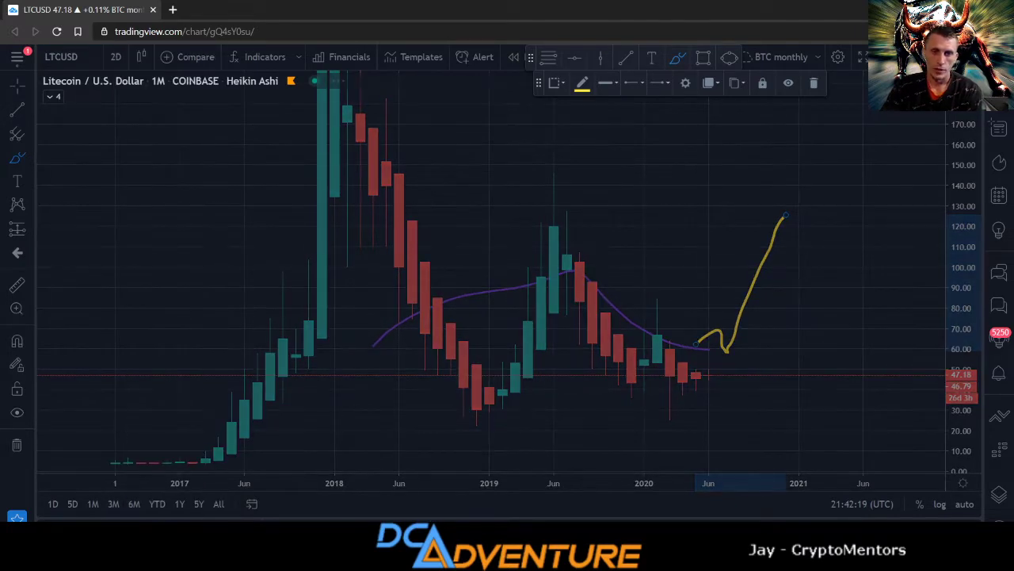
- Brush yellow head-and-shoulders outlines over the January–March 2020 peak at about 84 and the May–July 2019 peak at about 142
{"action": "scroll", "coordinate": [624, 352], "scroll_direction": "down", "scroll_amount": 5}
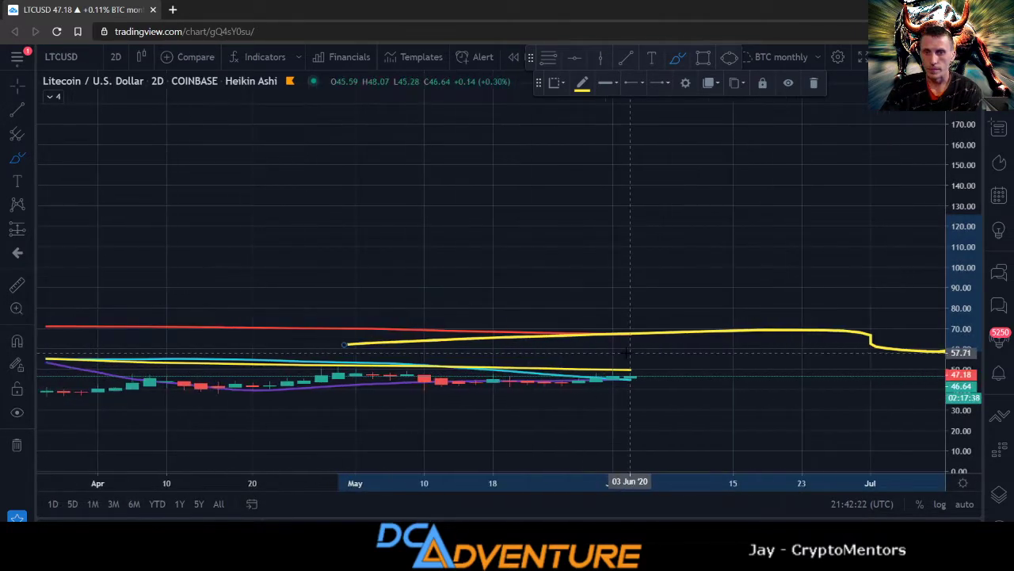
{"action": "scroll", "coordinate": [624, 352], "scroll_direction": "down", "scroll_amount": 6}
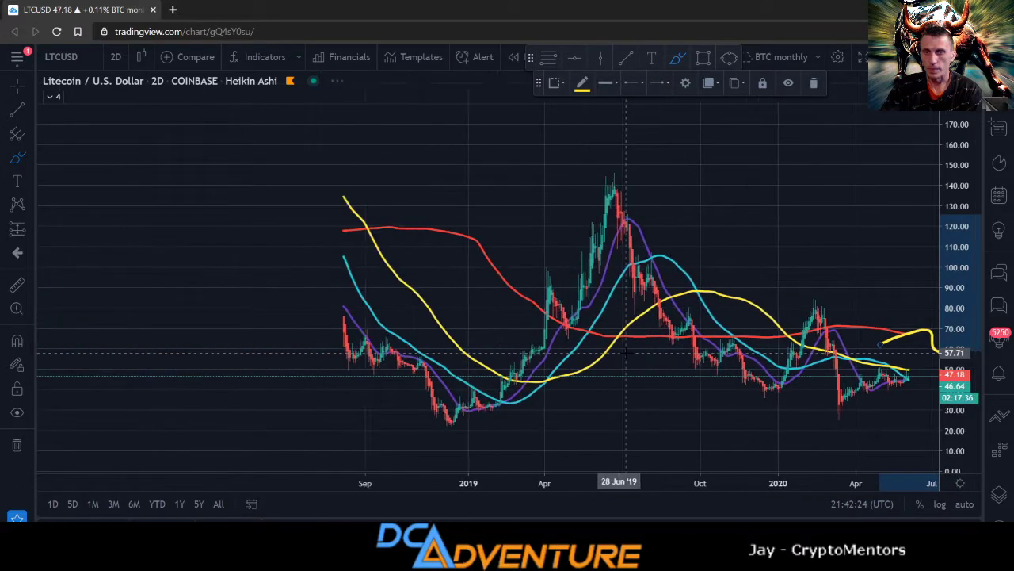
{"action": "left_click_drag", "start_coordinate": [956, 438], "coordinate": [770, 388]}
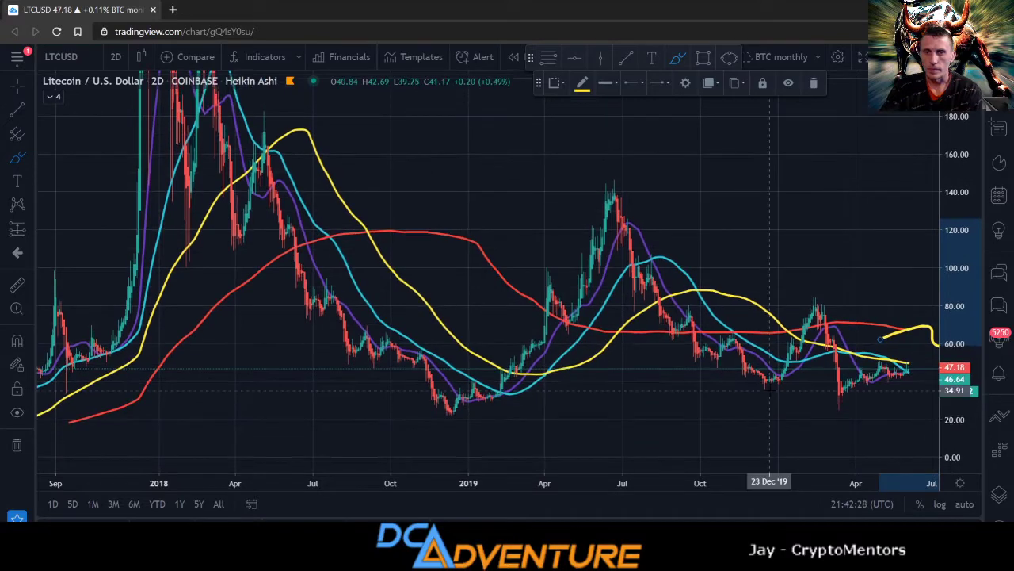
{"action": "scroll", "coordinate": [769, 389], "scroll_direction": "up", "scroll_amount": 5}
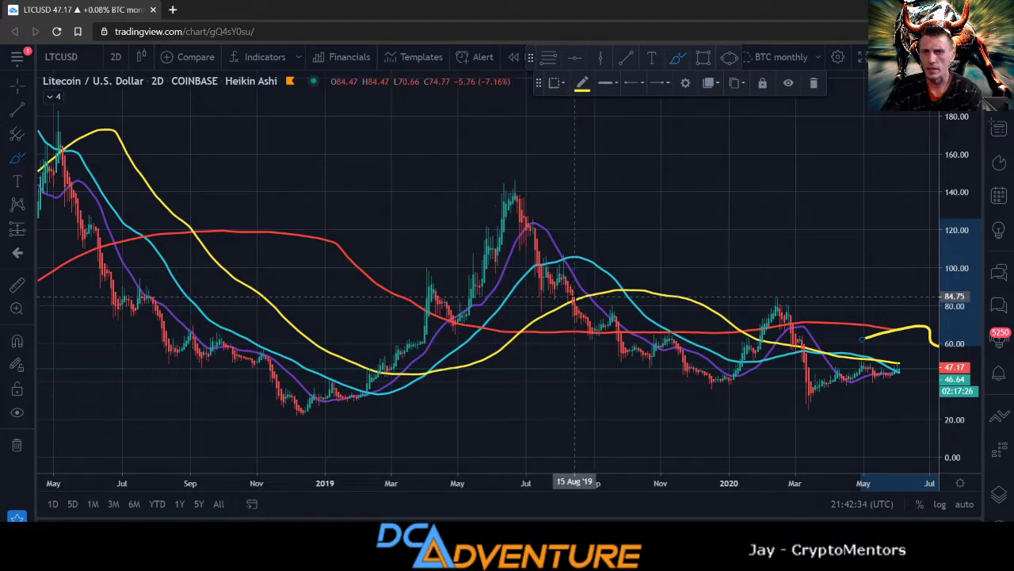
{"action": "scroll", "coordinate": [576, 296], "scroll_direction": "up", "scroll_amount": 1}
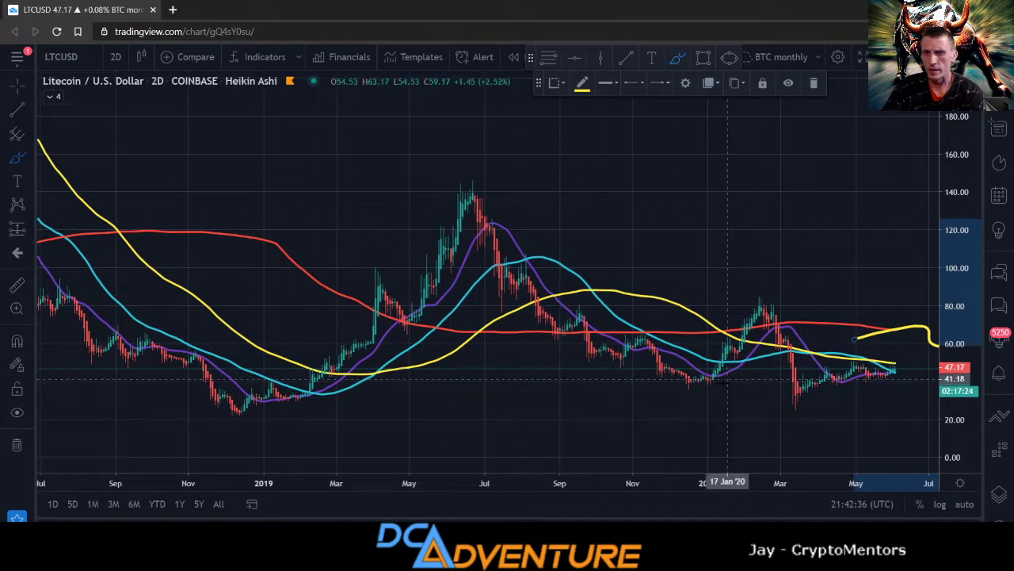
{"action": "scroll", "coordinate": [709, 394], "scroll_direction": "up", "scroll_amount": 2}
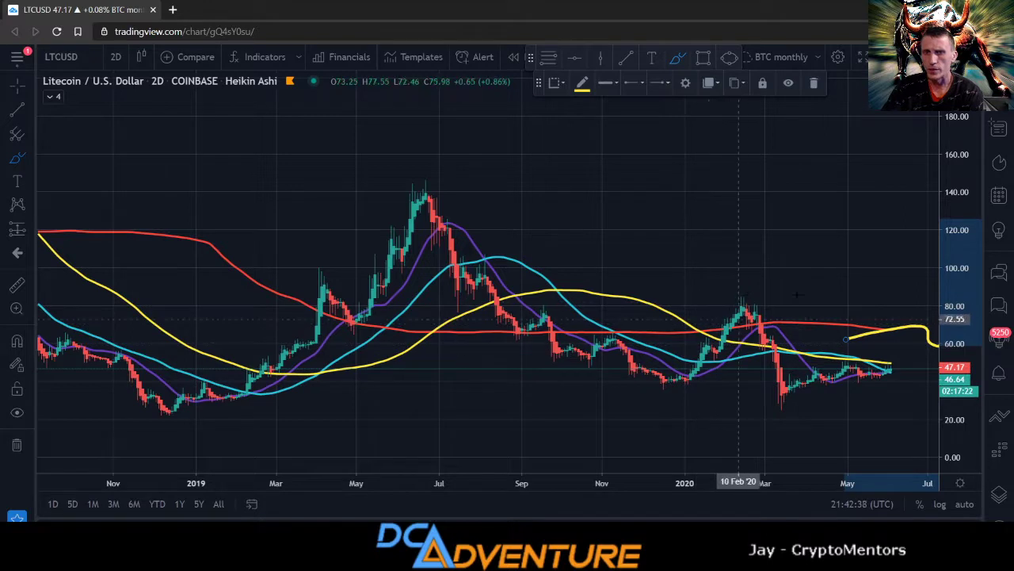
{"action": "scroll", "coordinate": [791, 394], "scroll_direction": "up", "scroll_amount": 1}
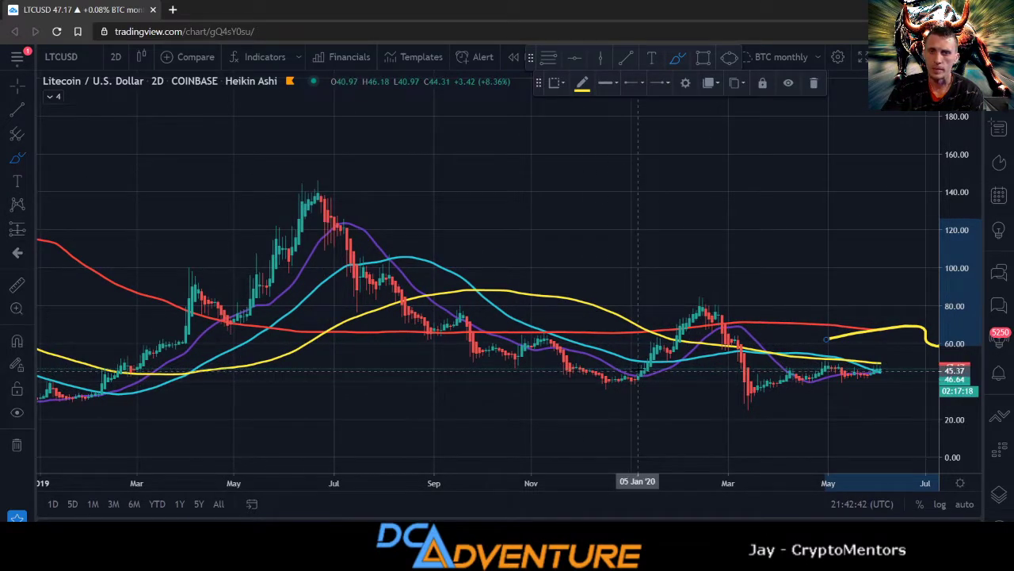
{"action": "mouse_move", "coordinate": [638, 369]}
{"action": "left_mouse_down"}
{"action": "mouse_move", "coordinate": [643, 347]}
{"action": "mouse_move", "coordinate": [664, 336]}
{"action": "mouse_move", "coordinate": [667, 348]}
{"action": "mouse_move", "coordinate": [674, 321]}
{"action": "mouse_move", "coordinate": [701, 300]}
{"action": "mouse_move", "coordinate": [725, 341]}
{"action": "mouse_move", "coordinate": [741, 331]}
{"action": "mouse_move", "coordinate": [758, 388]}
{"action": "left_mouse_up"}
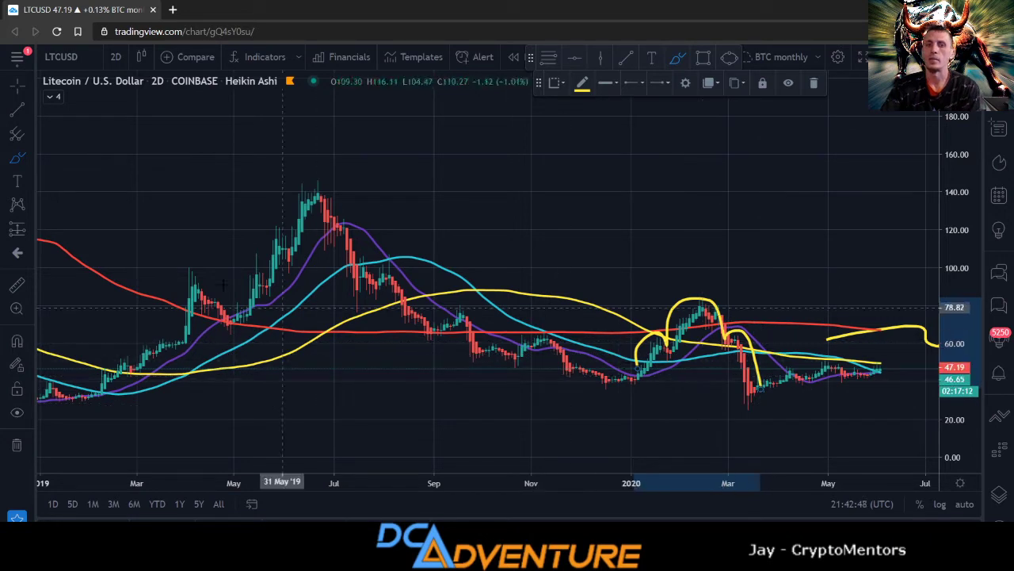
{"action": "mouse_move", "coordinate": [263, 261]}
{"action": "left_mouse_down"}
{"action": "mouse_move", "coordinate": [265, 237]}
{"action": "mouse_move", "coordinate": [286, 227]}
{"action": "mouse_move", "coordinate": [293, 237]}
{"action": "mouse_move", "coordinate": [290, 194]}
{"action": "mouse_move", "coordinate": [317, 188]}
{"action": "mouse_move", "coordinate": [361, 269]}
{"action": "left_mouse_up"}
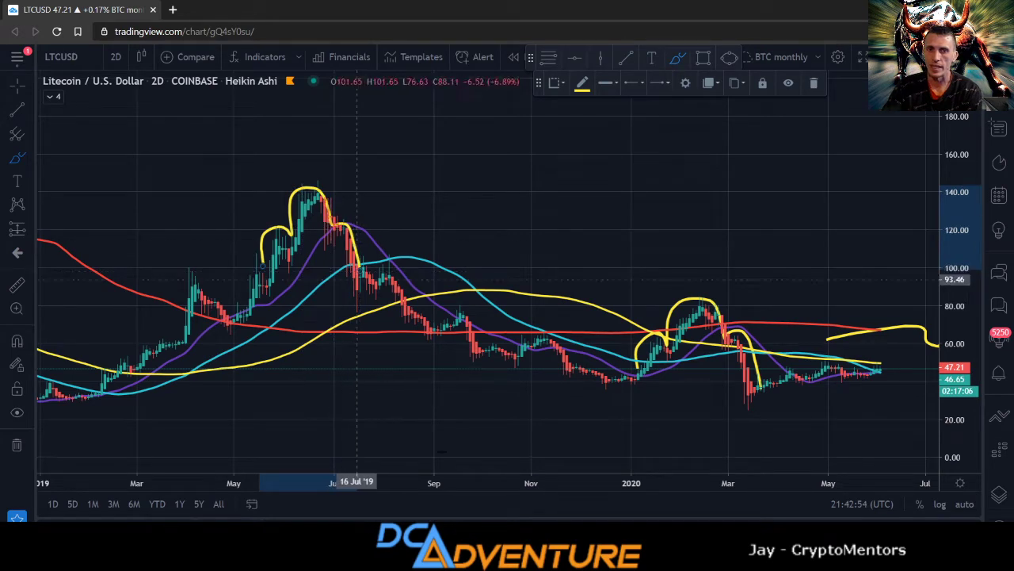
- Sketch a yellow inverted head-and-shoulders outline below the candles from June to late August 2019, reaching down to about 13
{"action": "scroll", "coordinate": [432, 273], "scroll_direction": "down", "scroll_amount": 2}
{"action": "scroll", "coordinate": [360, 312], "scroll_direction": "up", "scroll_amount": 1}
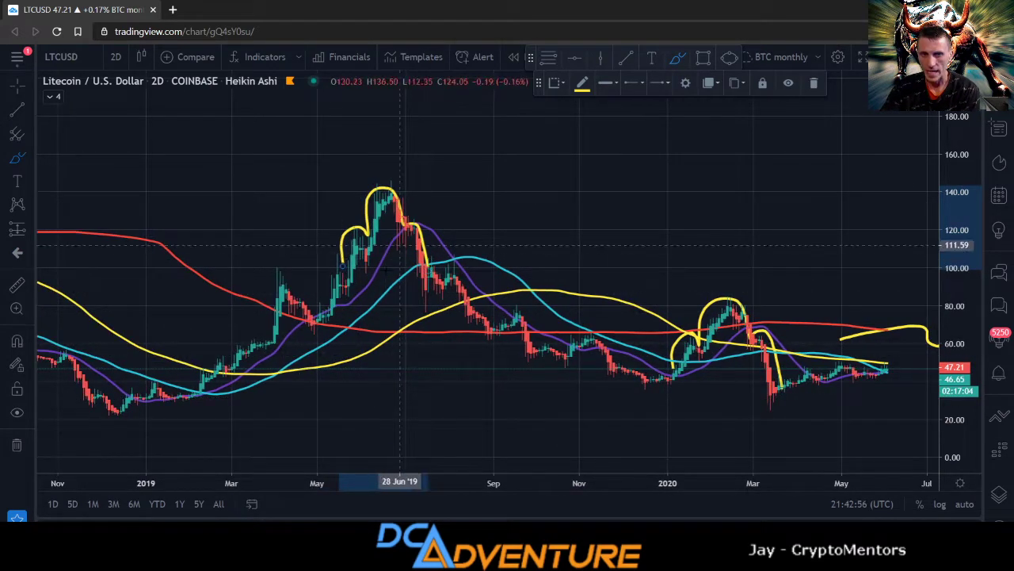
{"action": "scroll", "coordinate": [555, 356], "scroll_direction": "up", "scroll_amount": 2}
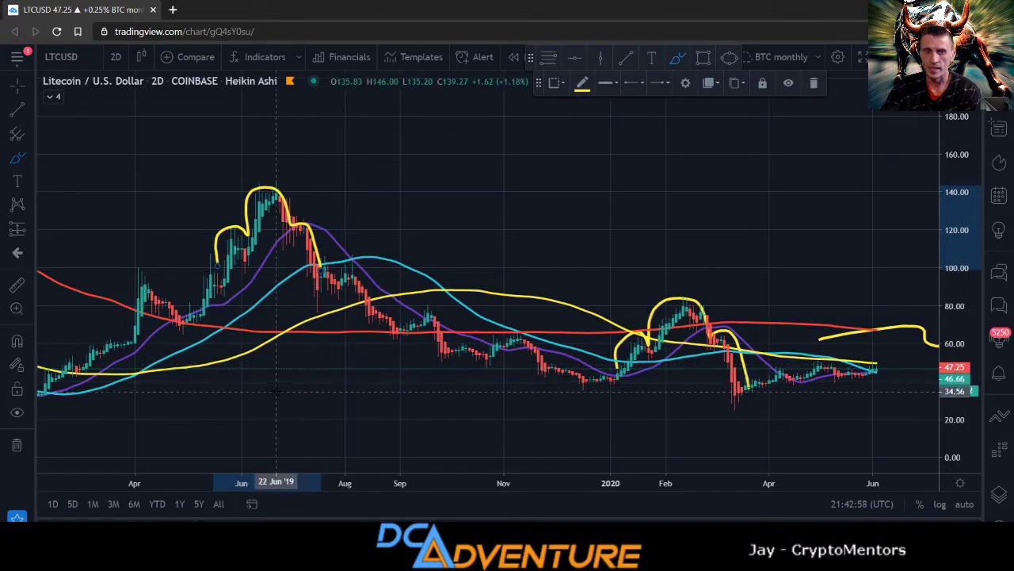
{"action": "mouse_move", "coordinate": [272, 380]}
{"action": "left_mouse_down"}
{"action": "mouse_move", "coordinate": [275, 408]}
{"action": "mouse_move", "coordinate": [297, 405]}
{"action": "mouse_move", "coordinate": [300, 390]}
{"action": "mouse_move", "coordinate": [318, 430]}
{"action": "mouse_move", "coordinate": [348, 388]}
{"action": "mouse_move", "coordinate": [357, 410]}
{"action": "mouse_move", "coordinate": [383, 365]}
{"action": "left_mouse_up"}
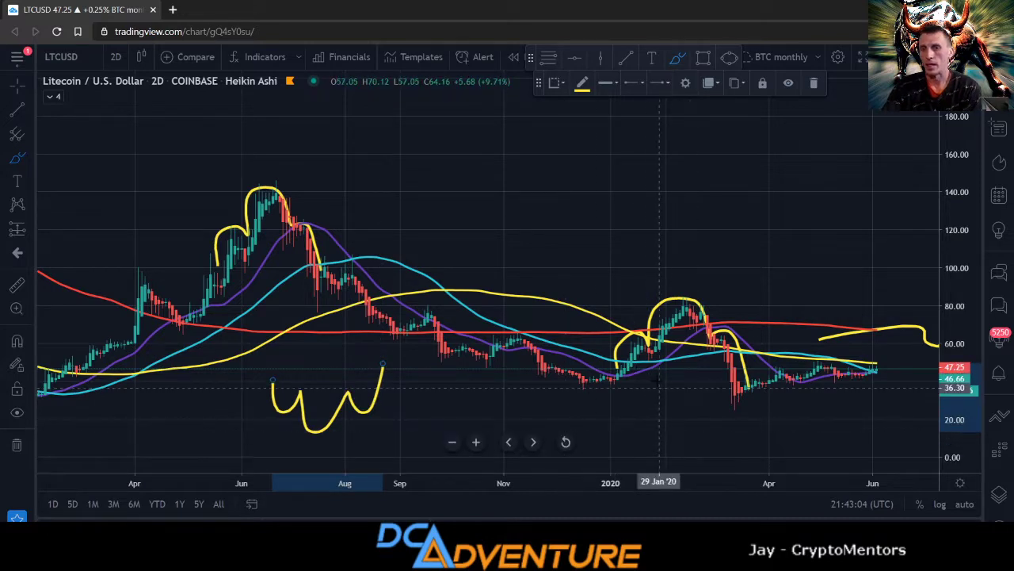
- Remove all drawings and examine the 2-day Litecoin candles up to June 2020 against the moving averages on an expanded price scale
{"action": "left_click", "coordinate": [16, 446]}
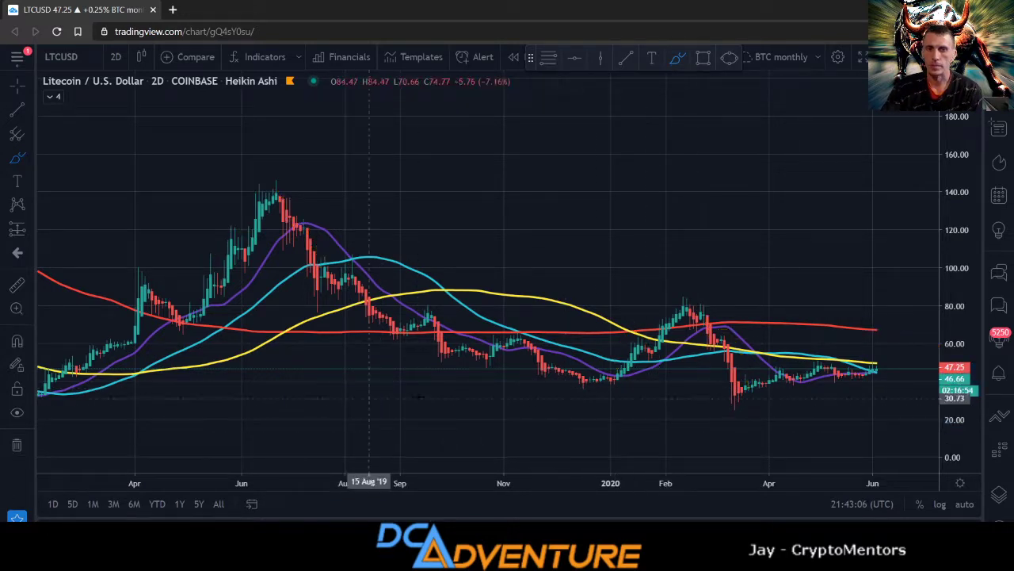
{"action": "scroll", "coordinate": [593, 308], "scroll_direction": "down", "scroll_amount": 5}
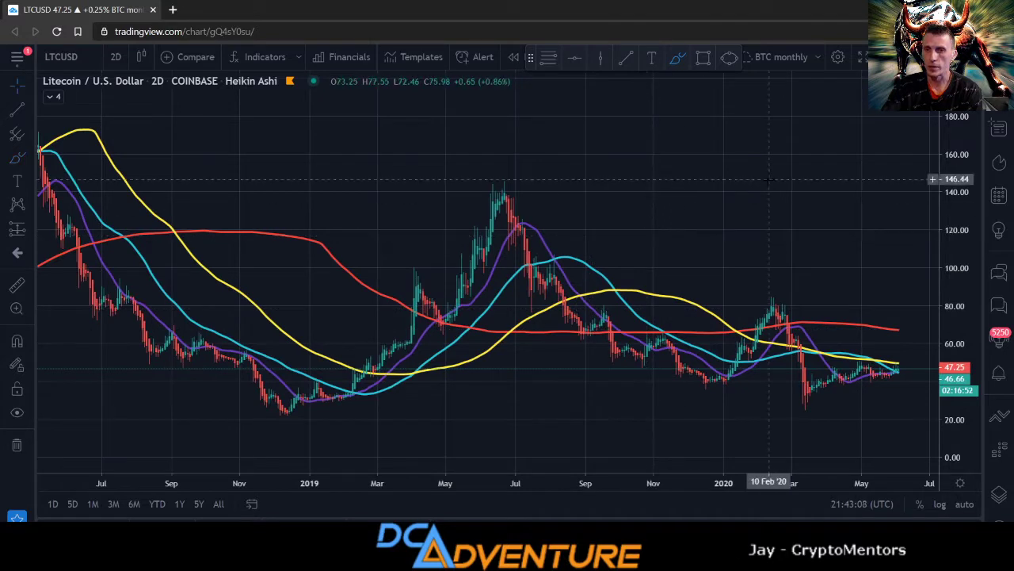
{"action": "left_click_drag", "start_coordinate": [784, 218], "coordinate": [580, 258]}
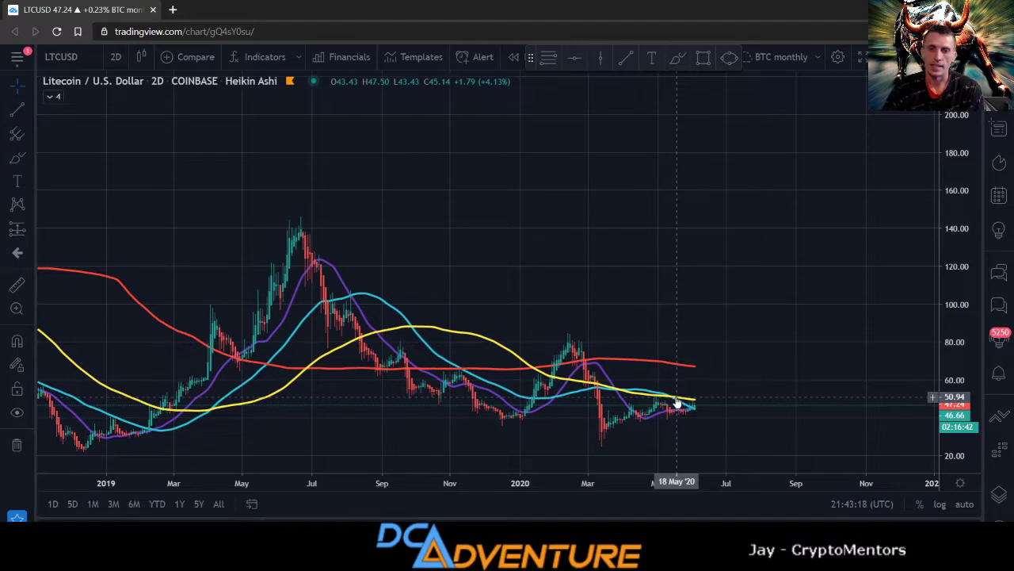
{"action": "scroll", "coordinate": [679, 406], "scroll_direction": "down", "scroll_amount": 2}
{"action": "scroll", "coordinate": [714, 408], "scroll_direction": "up", "scroll_amount": 3}
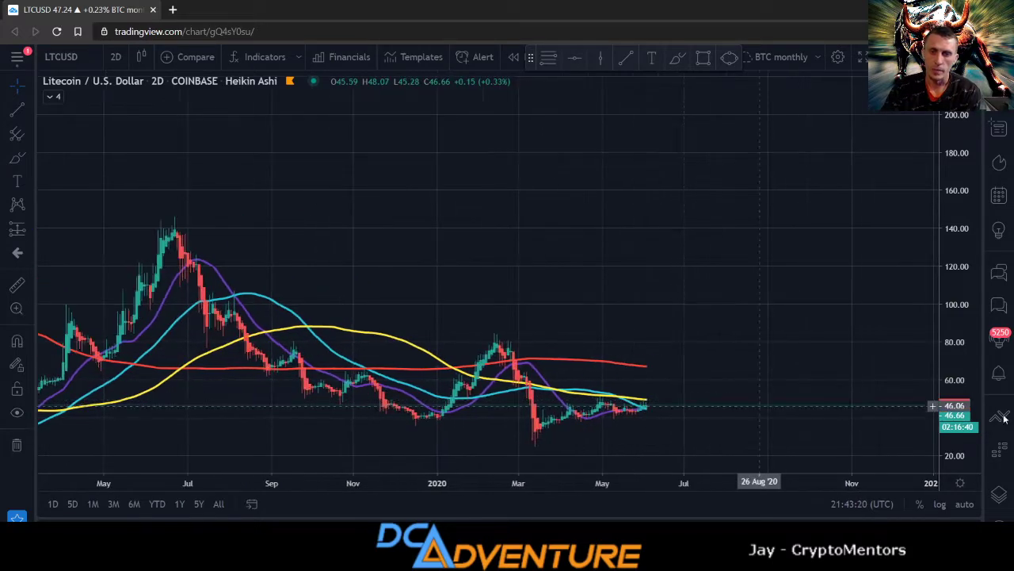
{"action": "left_click_drag", "start_coordinate": [955, 451], "coordinate": [954, 412]}
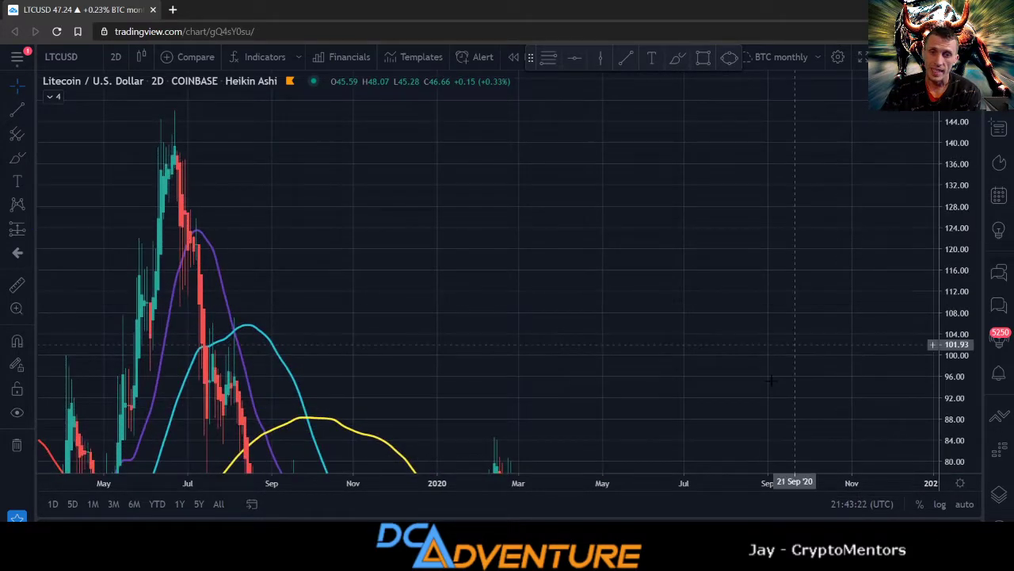
{"action": "left_click_drag", "start_coordinate": [743, 410], "coordinate": [681, 143]}
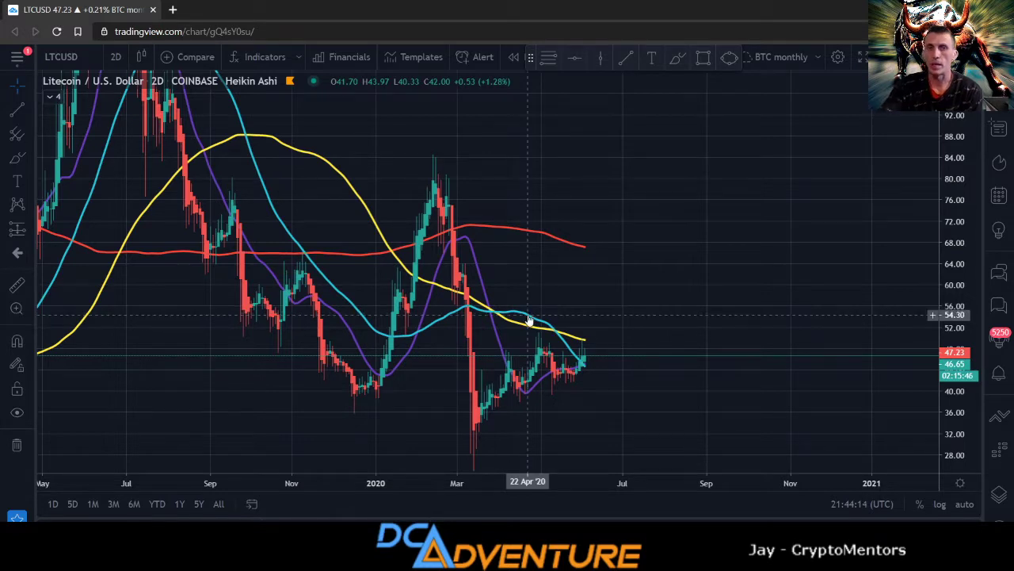
{"action": "scroll", "coordinate": [530, 319], "scroll_direction": "down", "scroll_amount": 1}
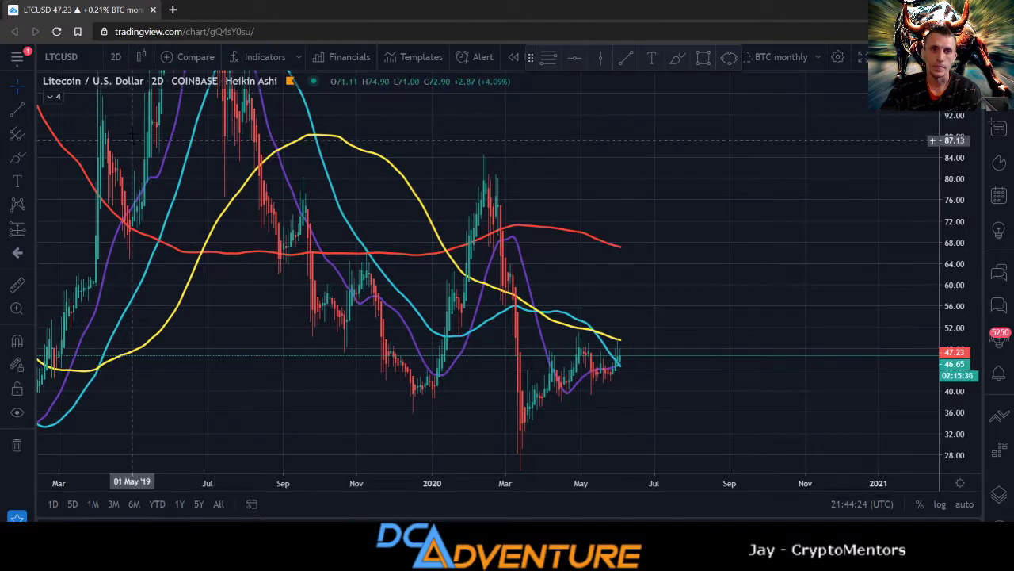
- Switch the Litecoin chart to the 1-day interval and examine the recent candles around the four moving averages
{"action": "left_click", "coordinate": [117, 57]}
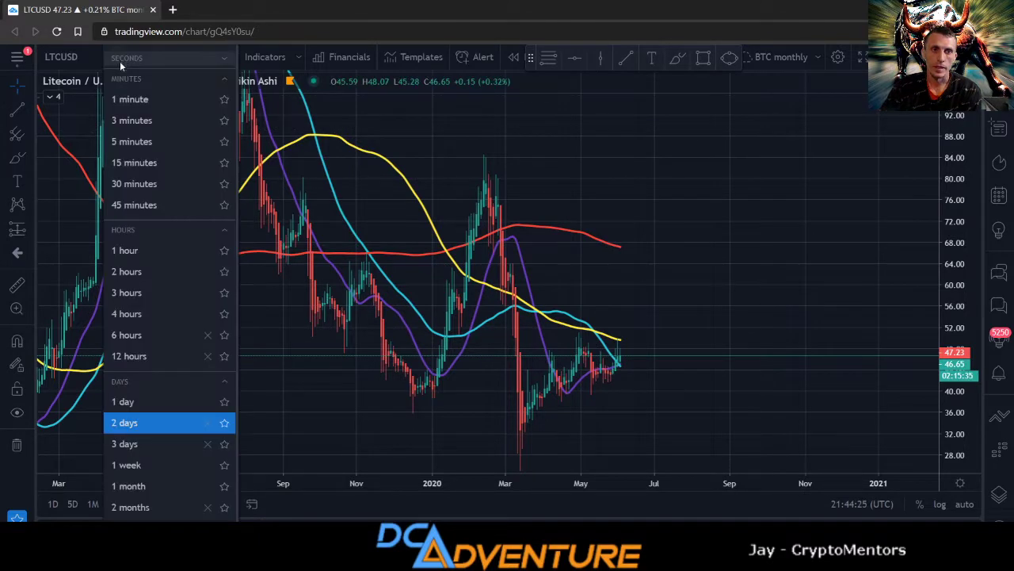
{"action": "left_click", "coordinate": [133, 400]}
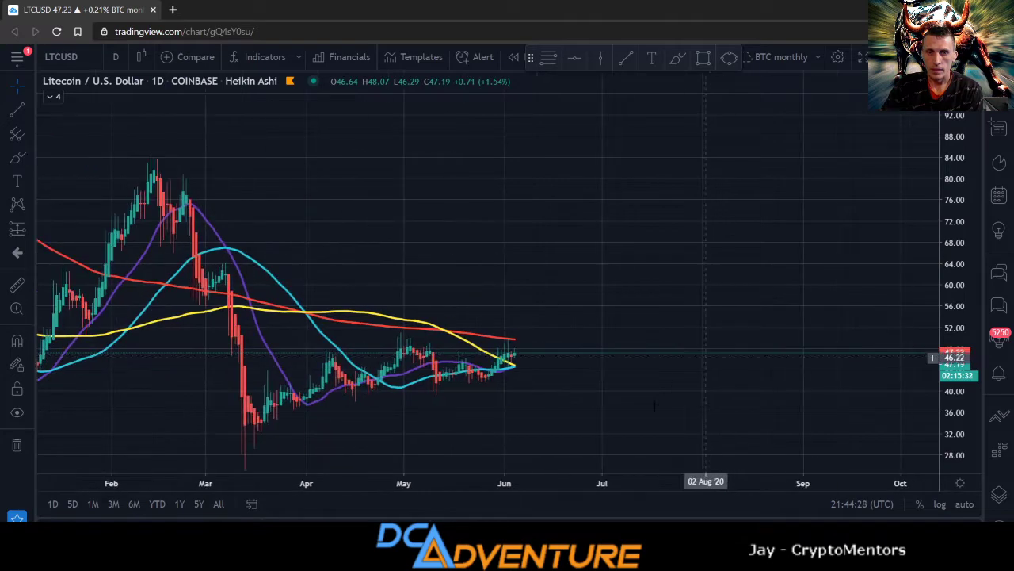
{"action": "scroll", "coordinate": [652, 402], "scroll_direction": "up", "scroll_amount": 2}
{"action": "left_click_drag", "start_coordinate": [673, 378], "coordinate": [846, 406]}
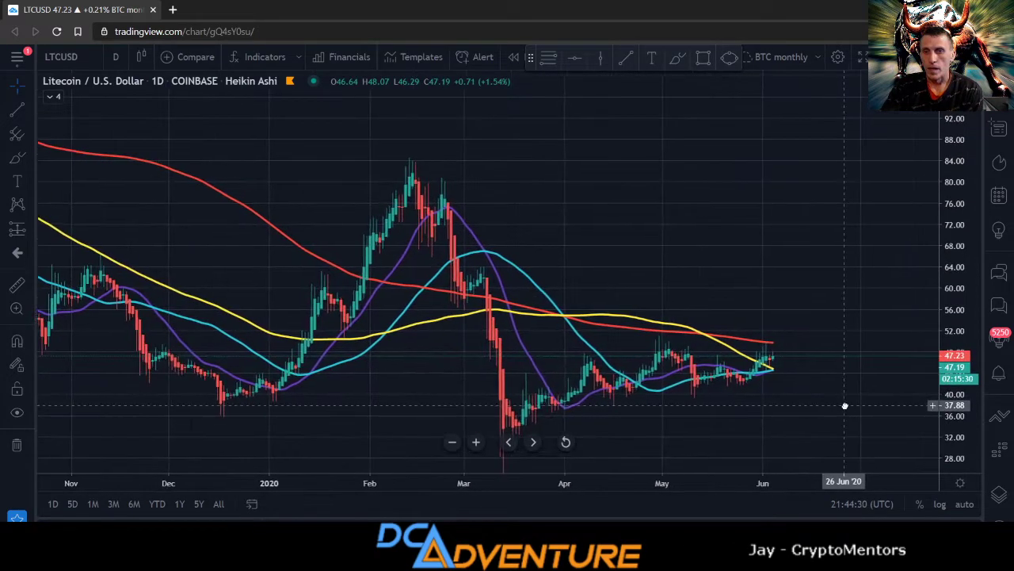
{"action": "left_click_drag", "start_coordinate": [757, 407], "coordinate": [739, 383]}
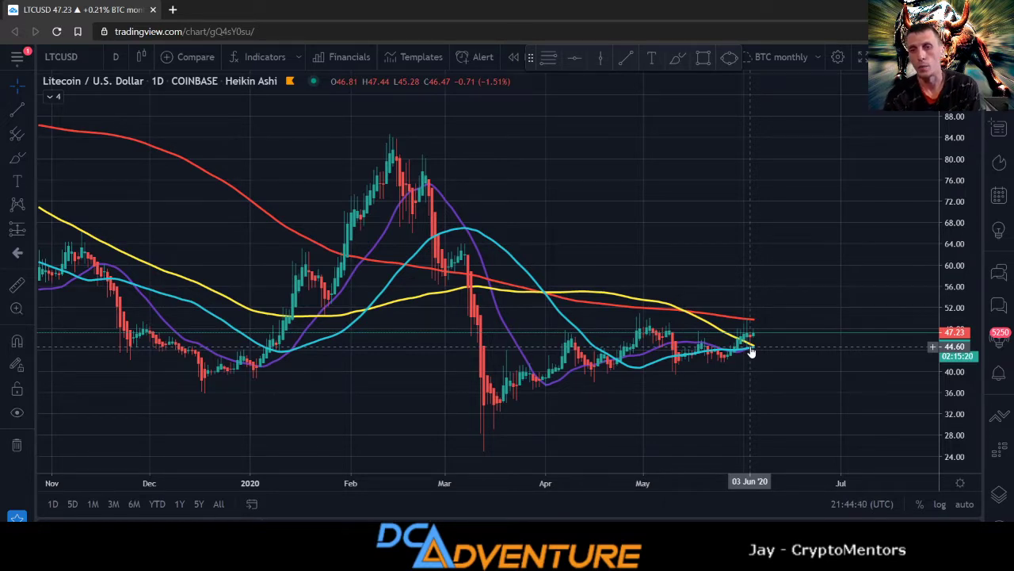
{"action": "scroll", "coordinate": [751, 352], "scroll_direction": "up", "scroll_amount": 1}
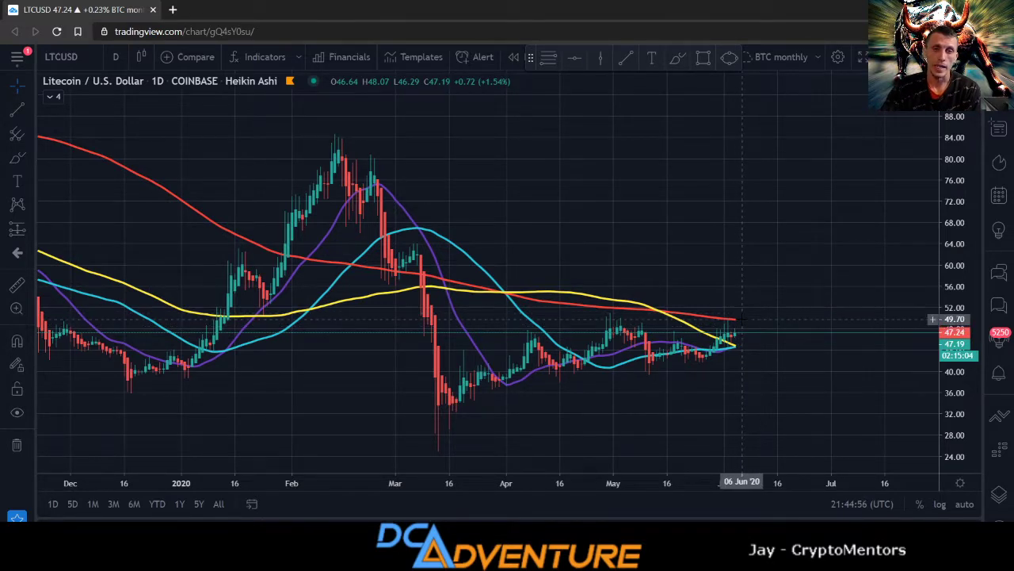
{"action": "scroll", "coordinate": [745, 319], "scroll_direction": "down", "scroll_amount": 2}
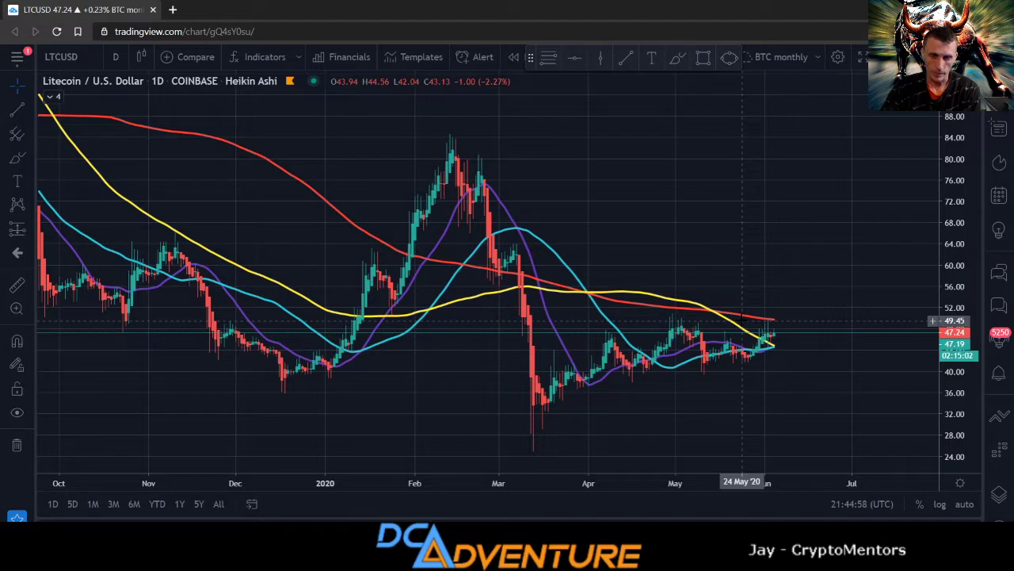
{"action": "scroll", "coordinate": [742, 320], "scroll_direction": "down", "scroll_amount": 2}
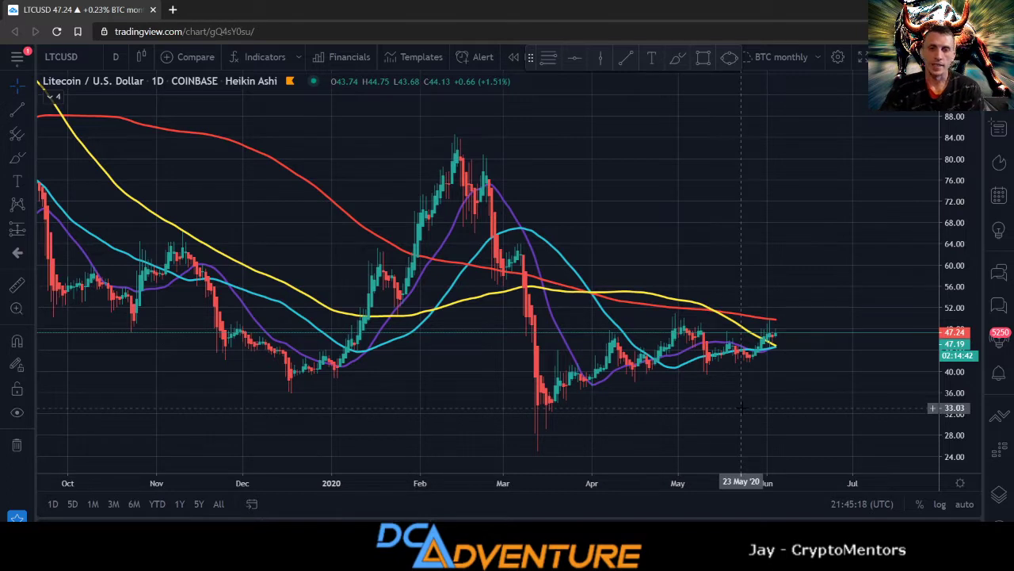
{"action": "scroll", "coordinate": [781, 352], "scroll_direction": "down", "scroll_amount": 3}
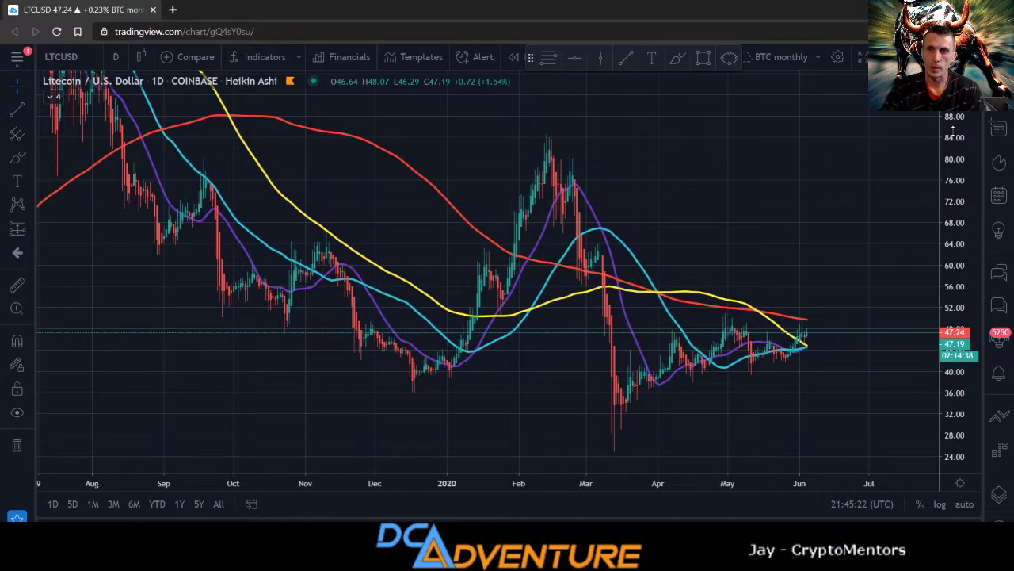
- Examine the daily Litecoin history from late 2017 to June 2020 against the moving averages on a compressed price scale
{"action": "left_click_drag", "start_coordinate": [954, 129], "coordinate": [949, 279]}
{"action": "scroll", "coordinate": [763, 390], "scroll_direction": "down", "scroll_amount": 4}
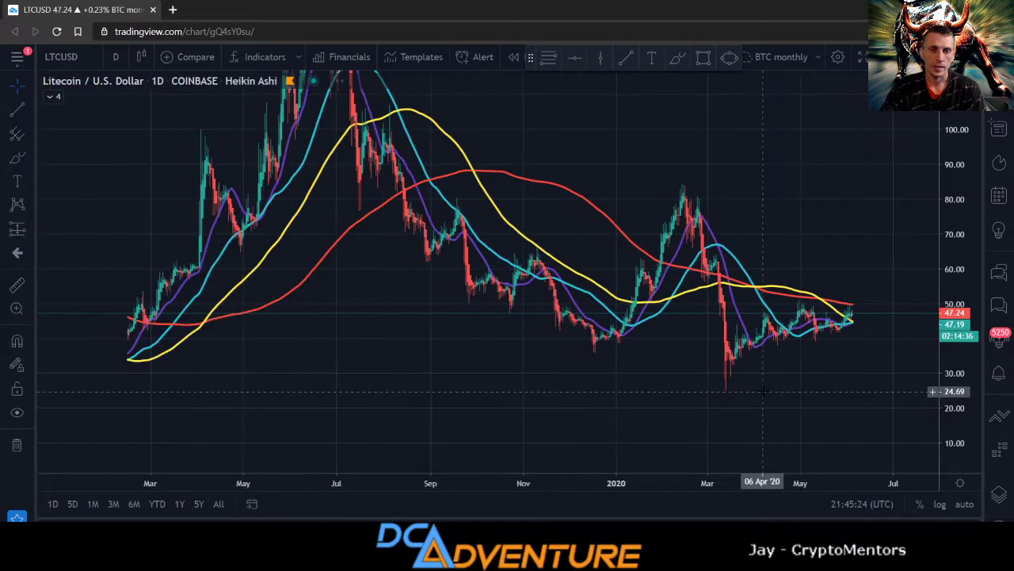
{"action": "scroll", "coordinate": [763, 391], "scroll_direction": "down", "scroll_amount": 2}
{"action": "scroll", "coordinate": [404, 391], "scroll_direction": "down", "scroll_amount": 2}
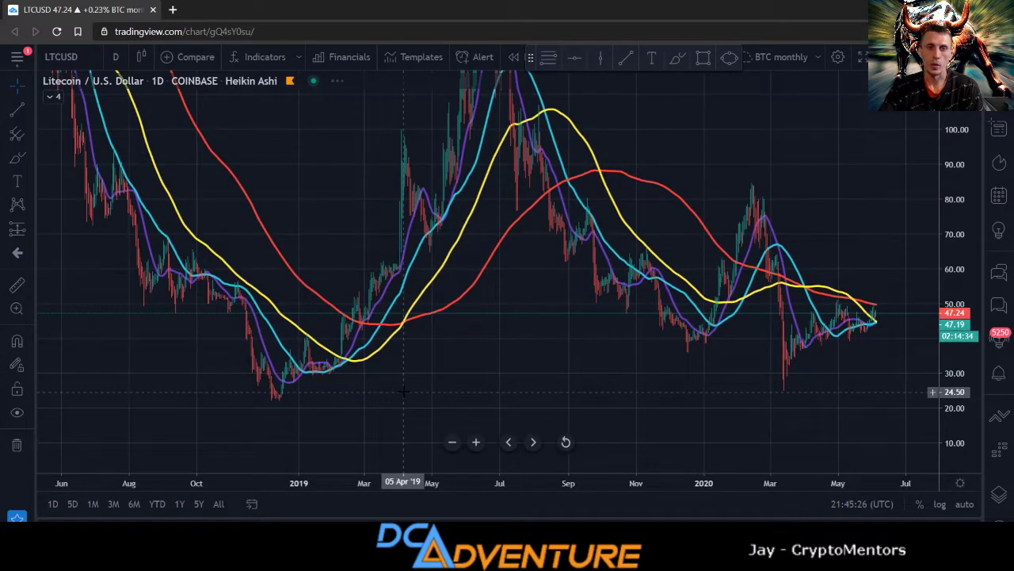
{"action": "left_click_drag", "start_coordinate": [317, 182], "coordinate": [346, 292]}
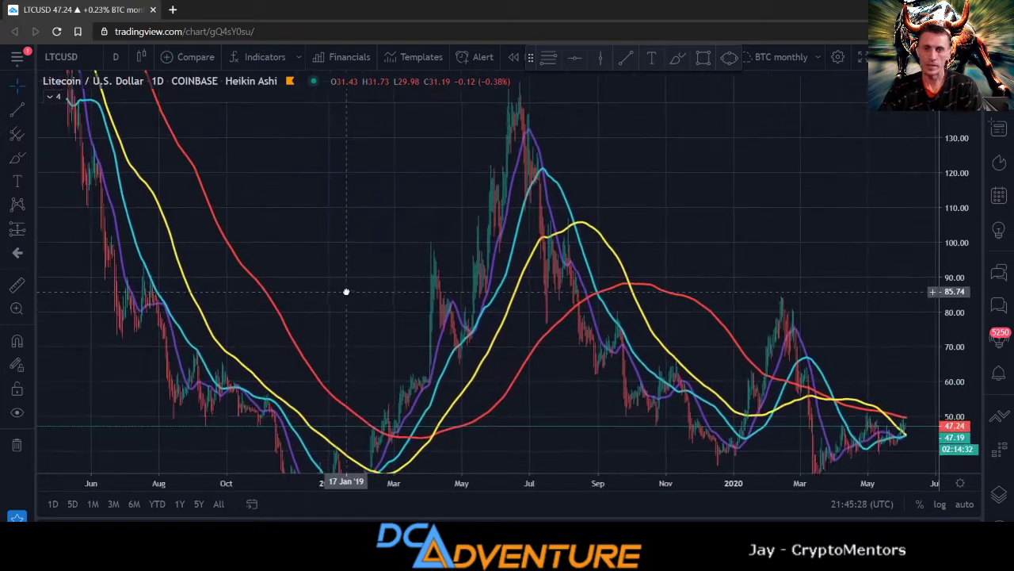
{"action": "left_click_drag", "start_coordinate": [945, 190], "coordinate": [945, 262]}
{"action": "scroll", "coordinate": [829, 303], "scroll_direction": "up", "scroll_amount": 1}
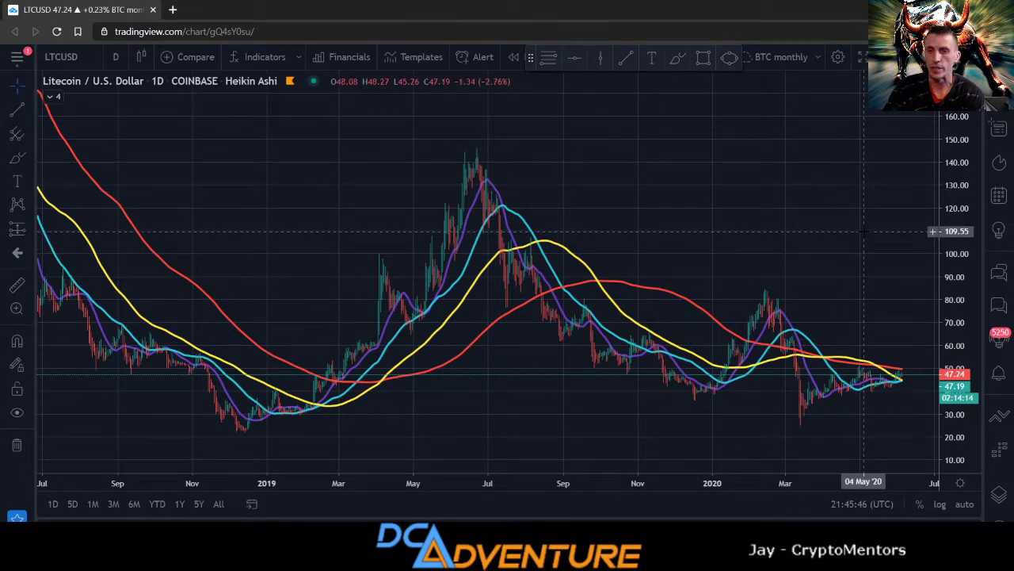
{"action": "scroll", "coordinate": [863, 231], "scroll_direction": "down", "scroll_amount": 1}
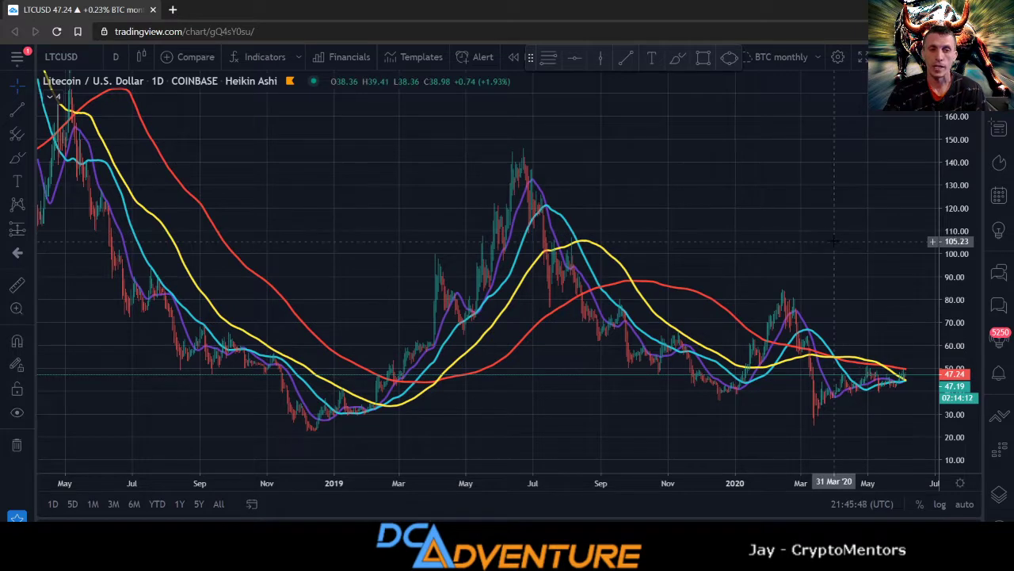
{"action": "scroll", "coordinate": [833, 241], "scroll_direction": "down", "scroll_amount": 1}
{"action": "scroll", "coordinate": [833, 241], "scroll_direction": "up", "scroll_amount": 1}
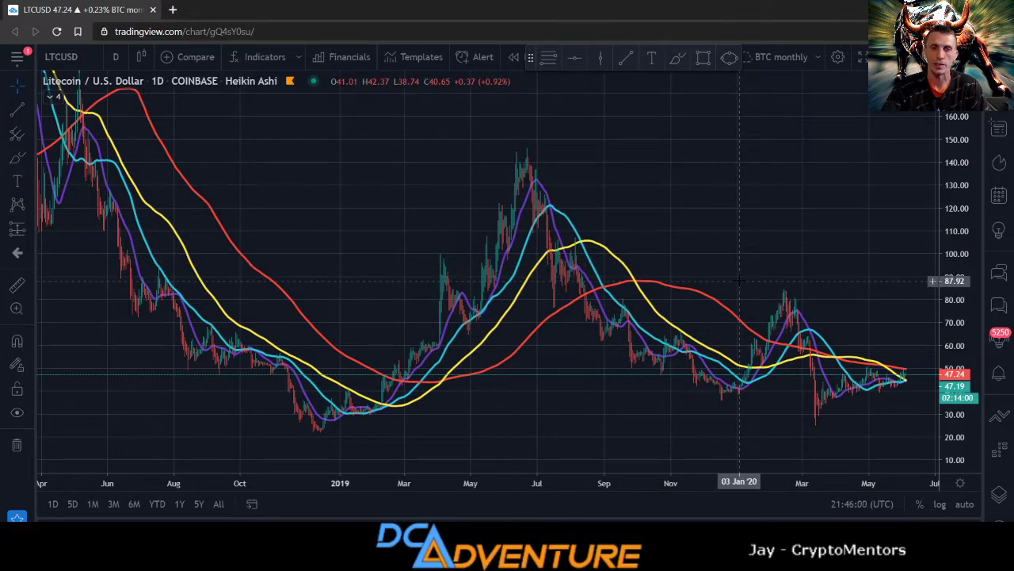
{"action": "mouse_move", "coordinate": [507, 442]}
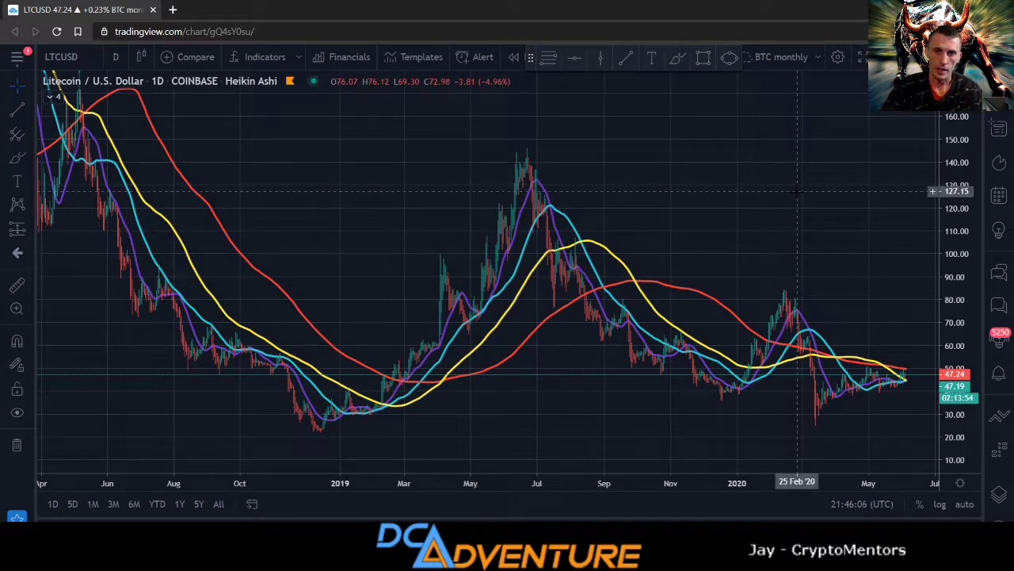
{"action": "scroll", "coordinate": [795, 196], "scroll_direction": "down", "scroll_amount": 1}
{"action": "scroll", "coordinate": [795, 196], "scroll_direction": "down", "scroll_amount": 2}
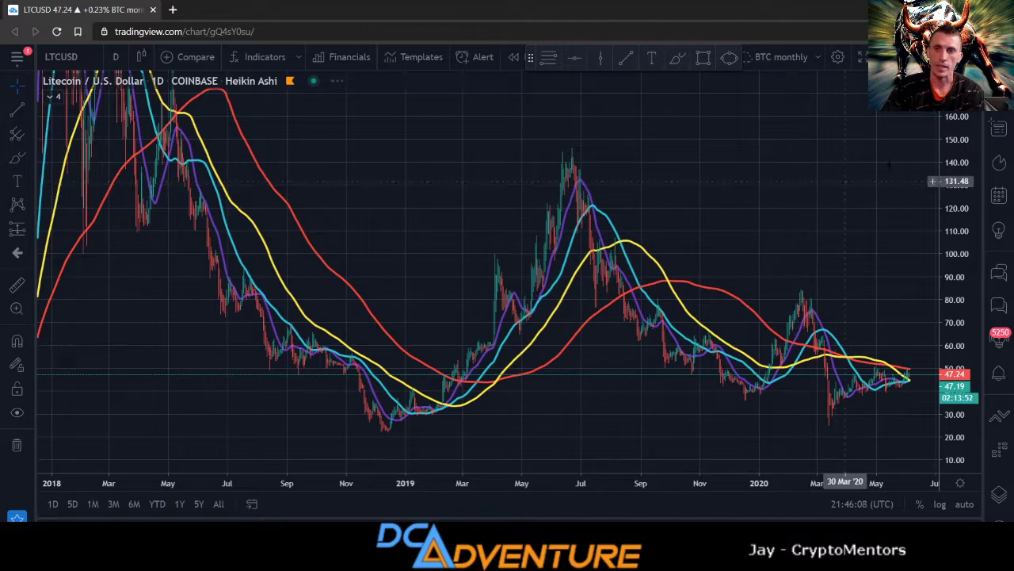
{"action": "left_click_drag", "start_coordinate": [957, 139], "coordinate": [957, 171]}
{"action": "scroll", "coordinate": [760, 259], "scroll_direction": "down", "scroll_amount": 1}
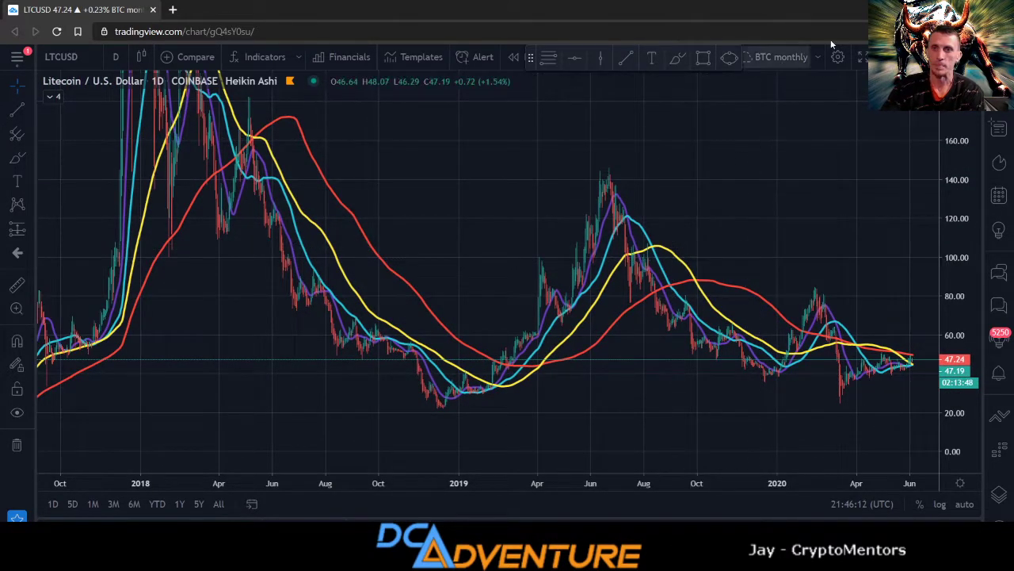
- Switch to the OBS window
{"action": "key", "text": "alt+Tab"}
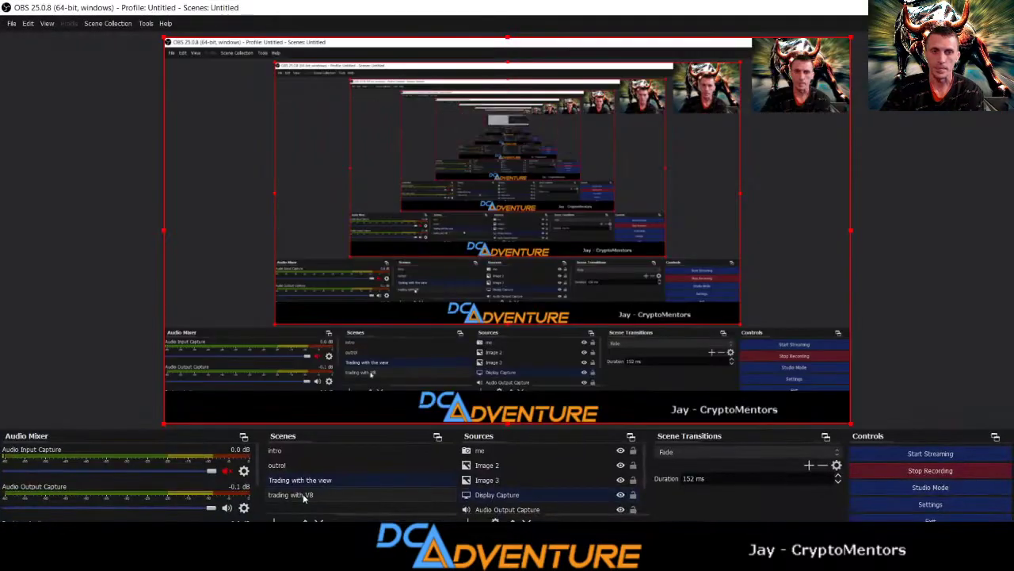